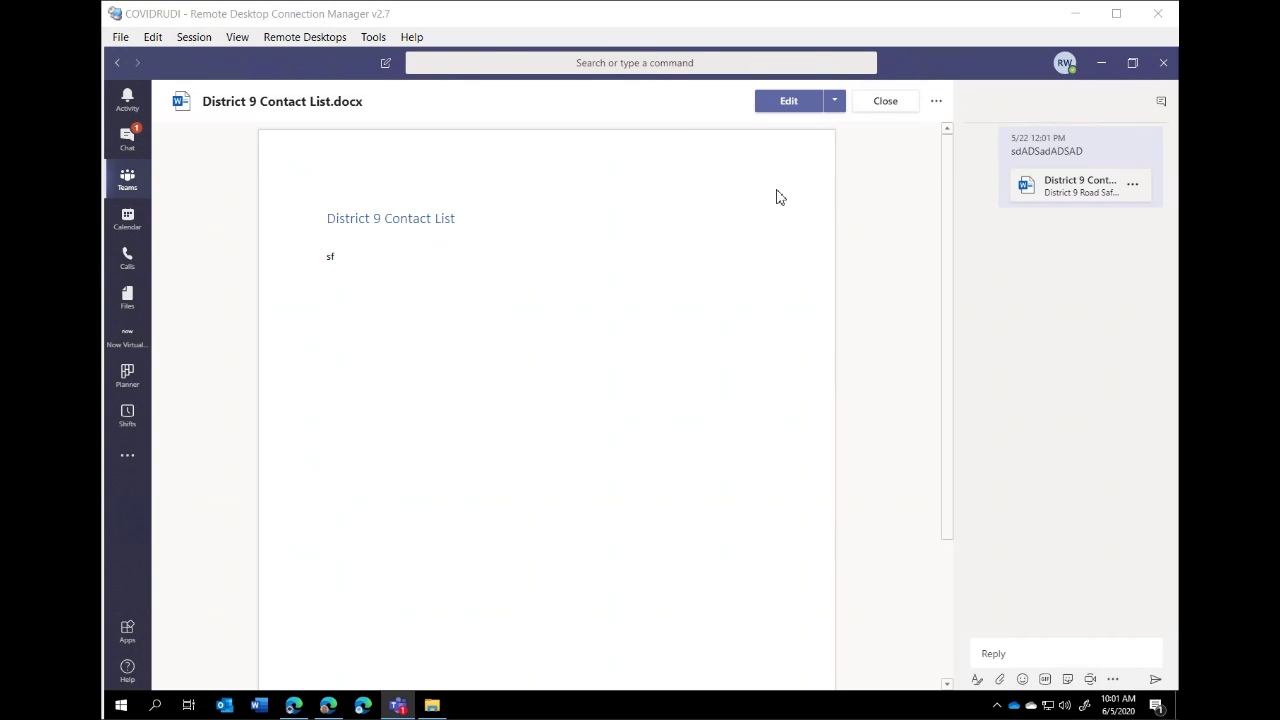
Close the District 9 Contact List.docx preview and list the files of the General channel in District 9 Road Safety Audit
mouse_move(503, 55)
click(515, 21)
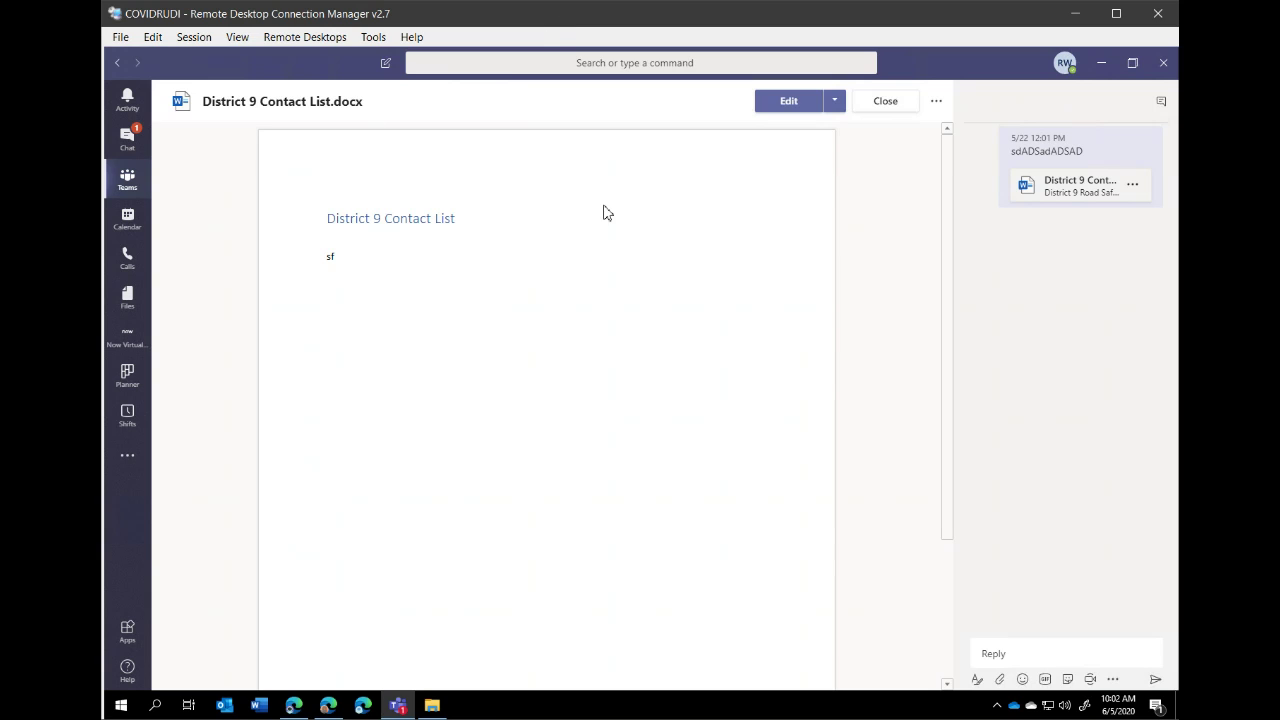
click(885, 106)
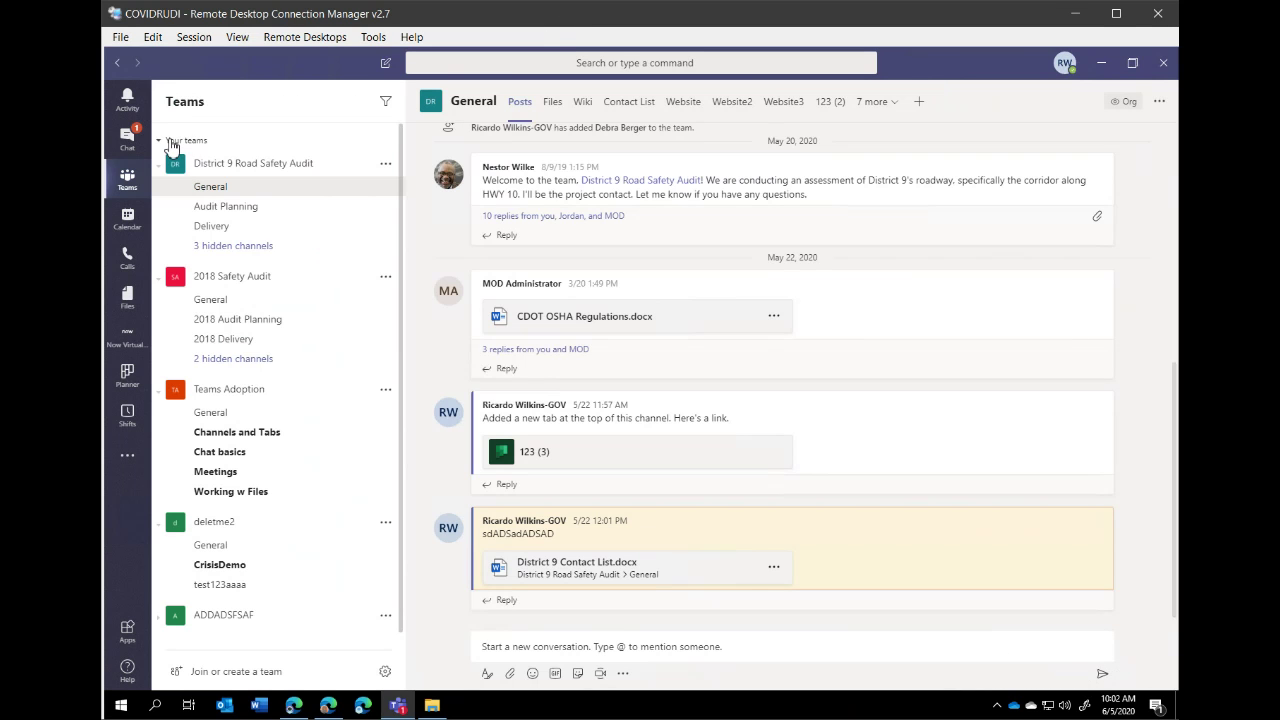
click(556, 106)
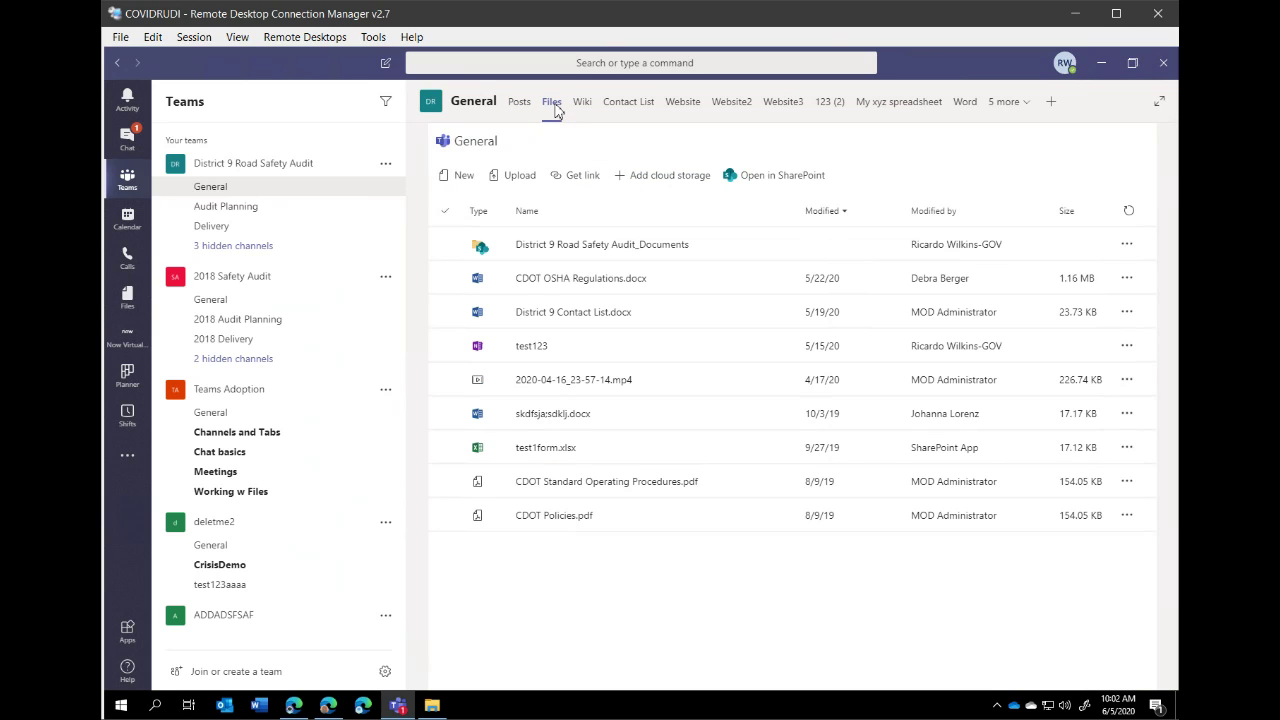
click(900, 362)
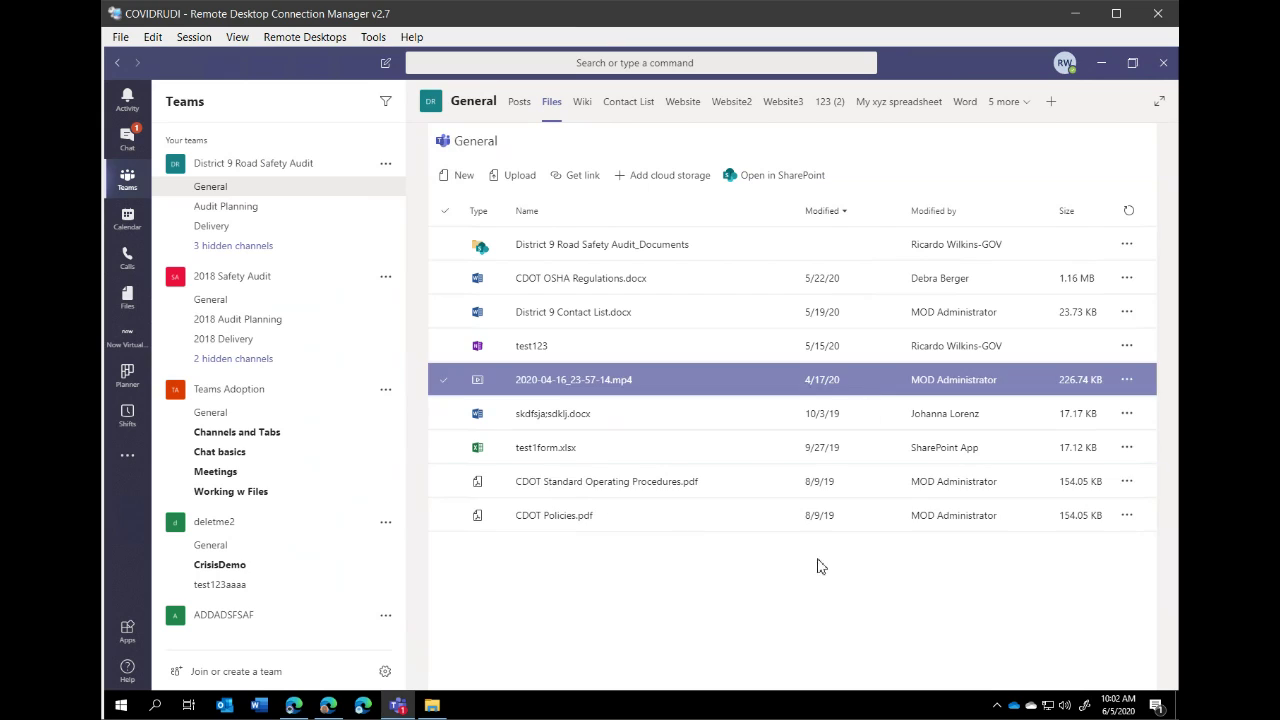
click(703, 490)
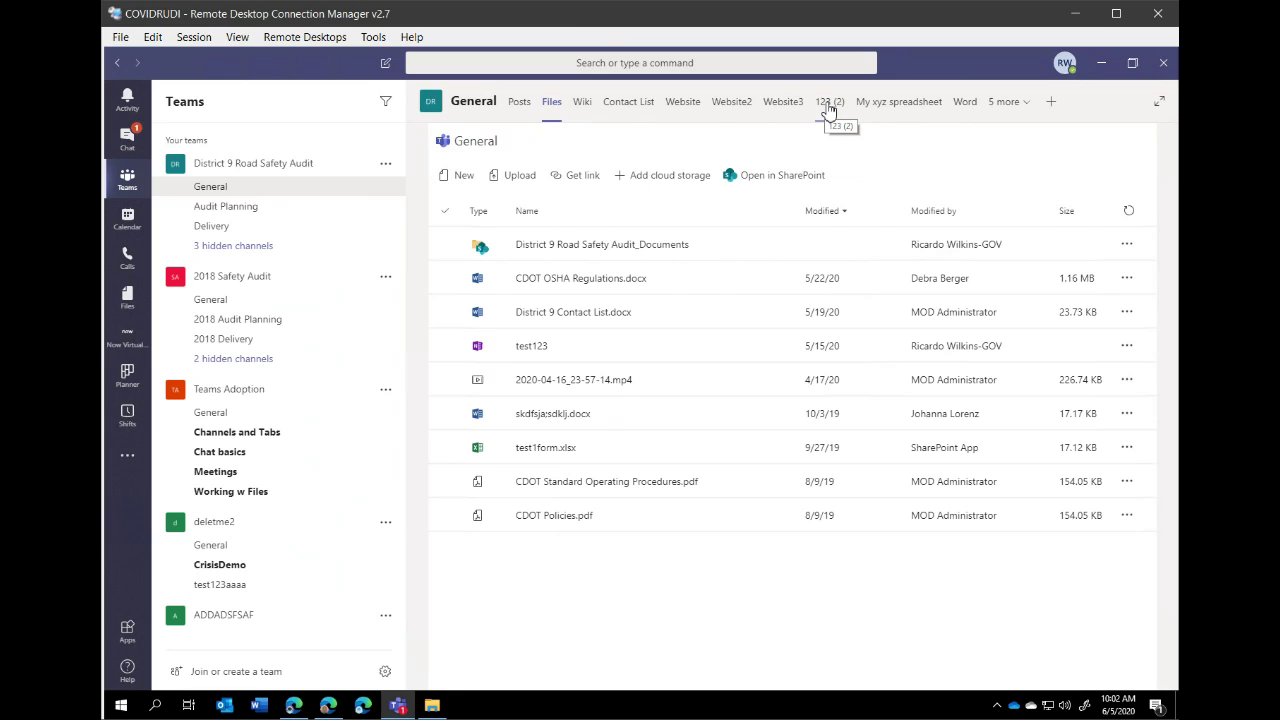
Open the channel's test123 notebook, switch it to editing, and return to the General channel's file list
click(1018, 112)
click(990, 166)
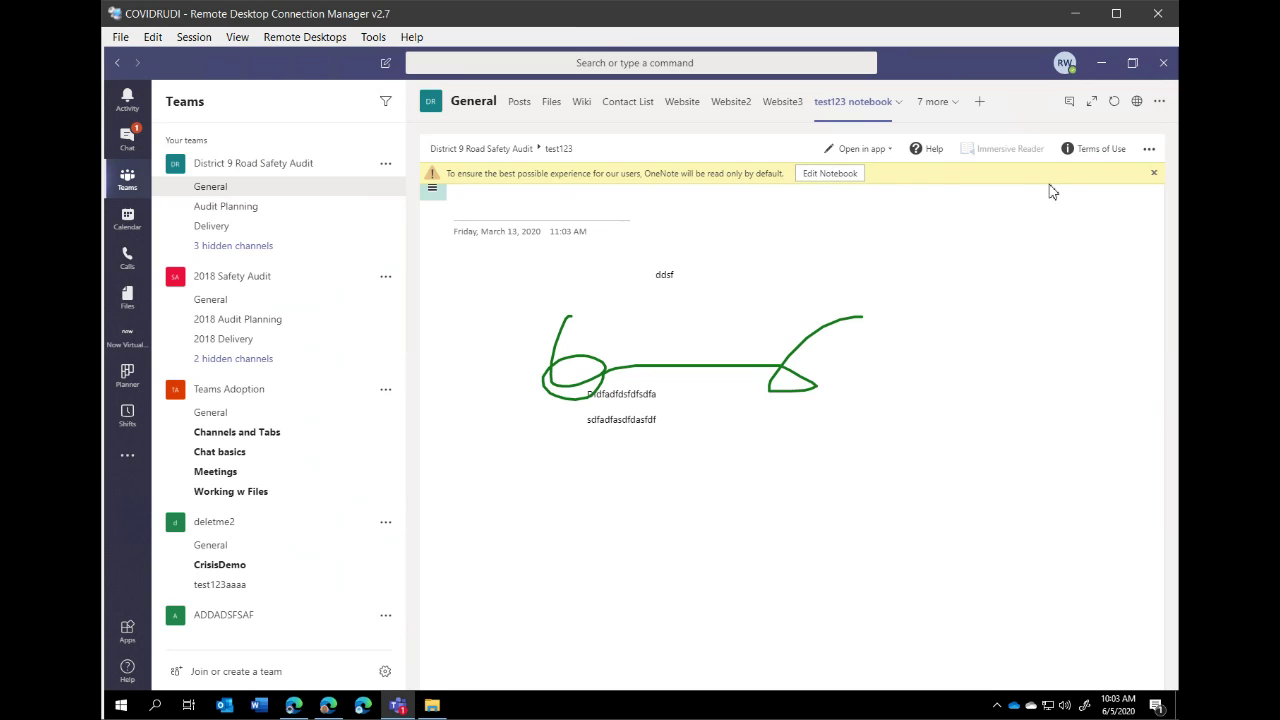
click(824, 174)
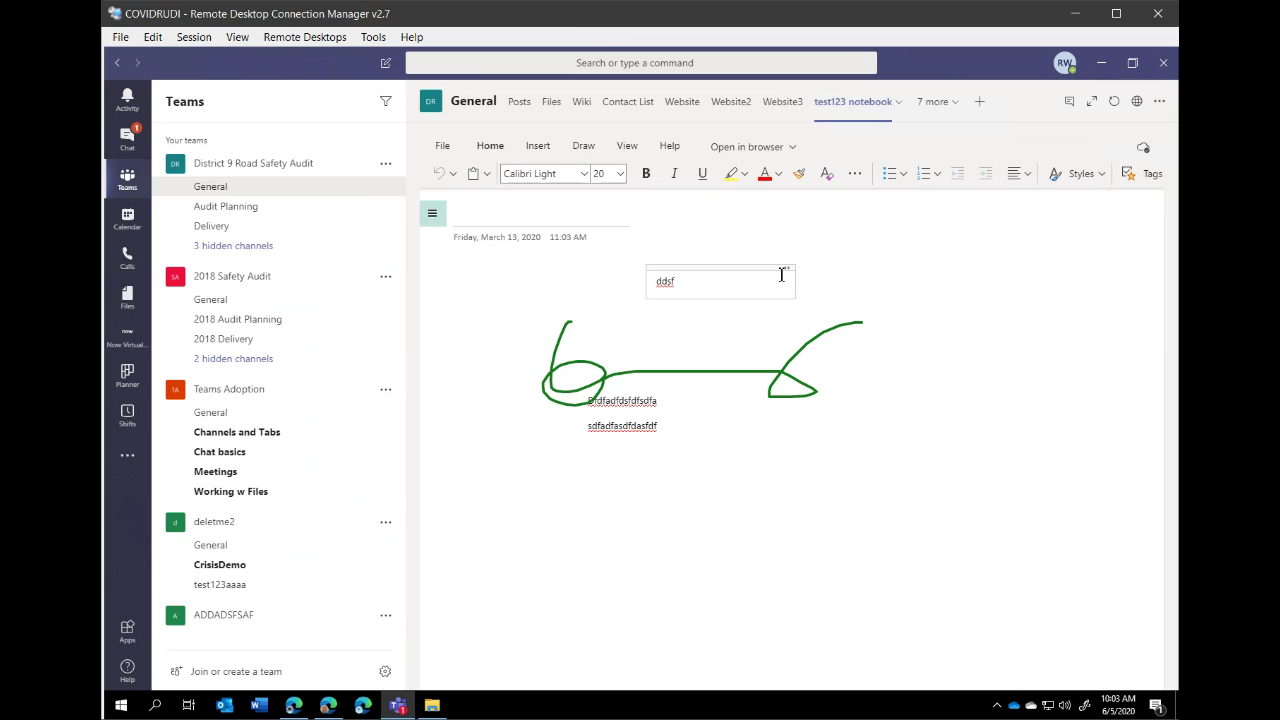
click(725, 345)
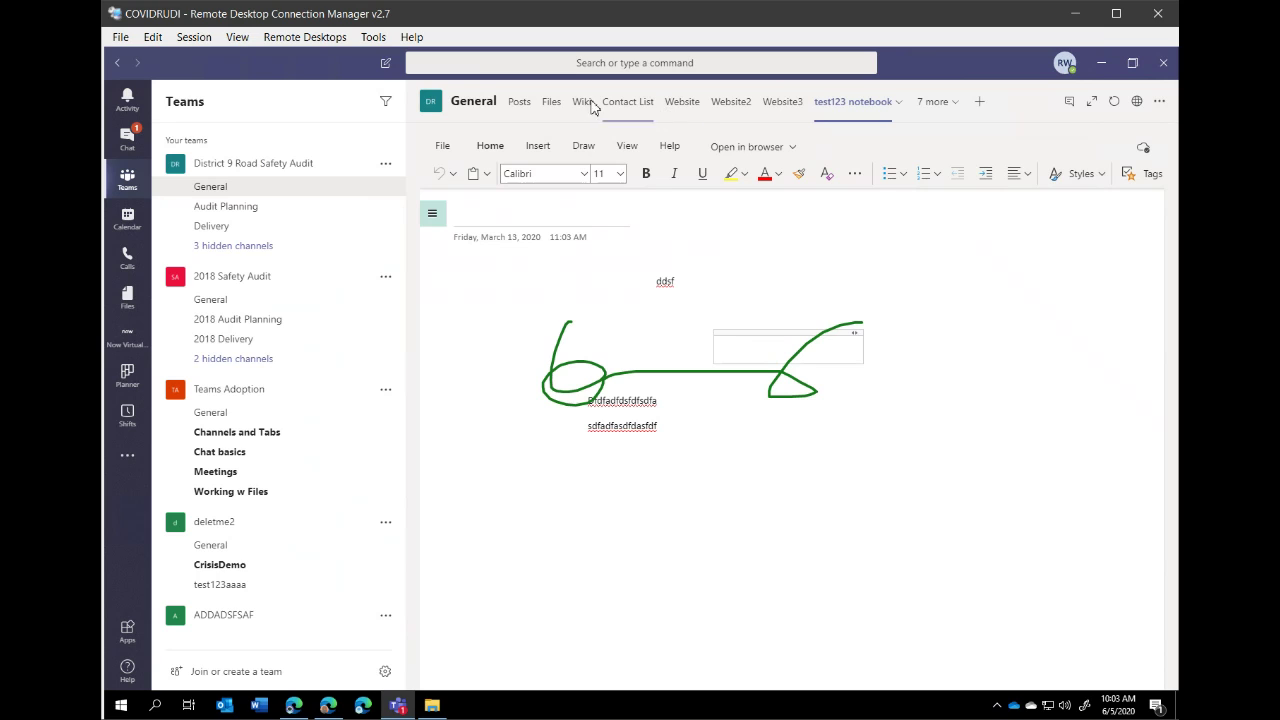
click(551, 104)
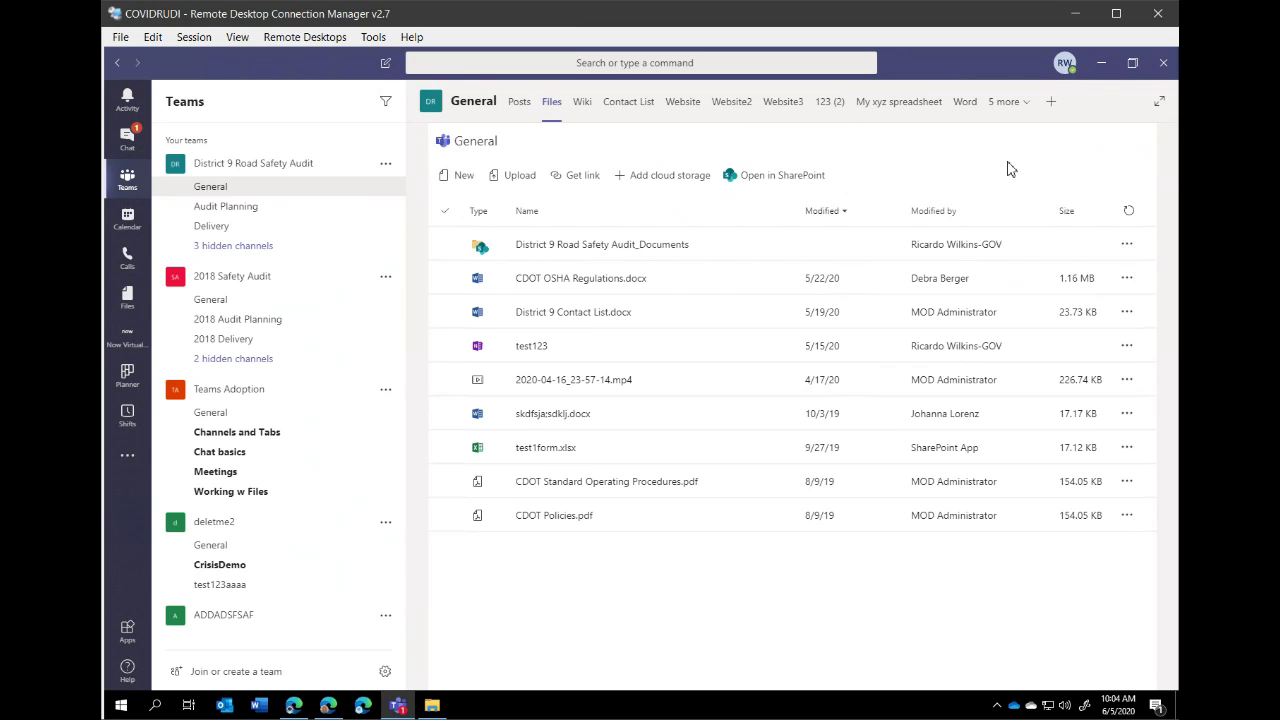
click(614, 320)
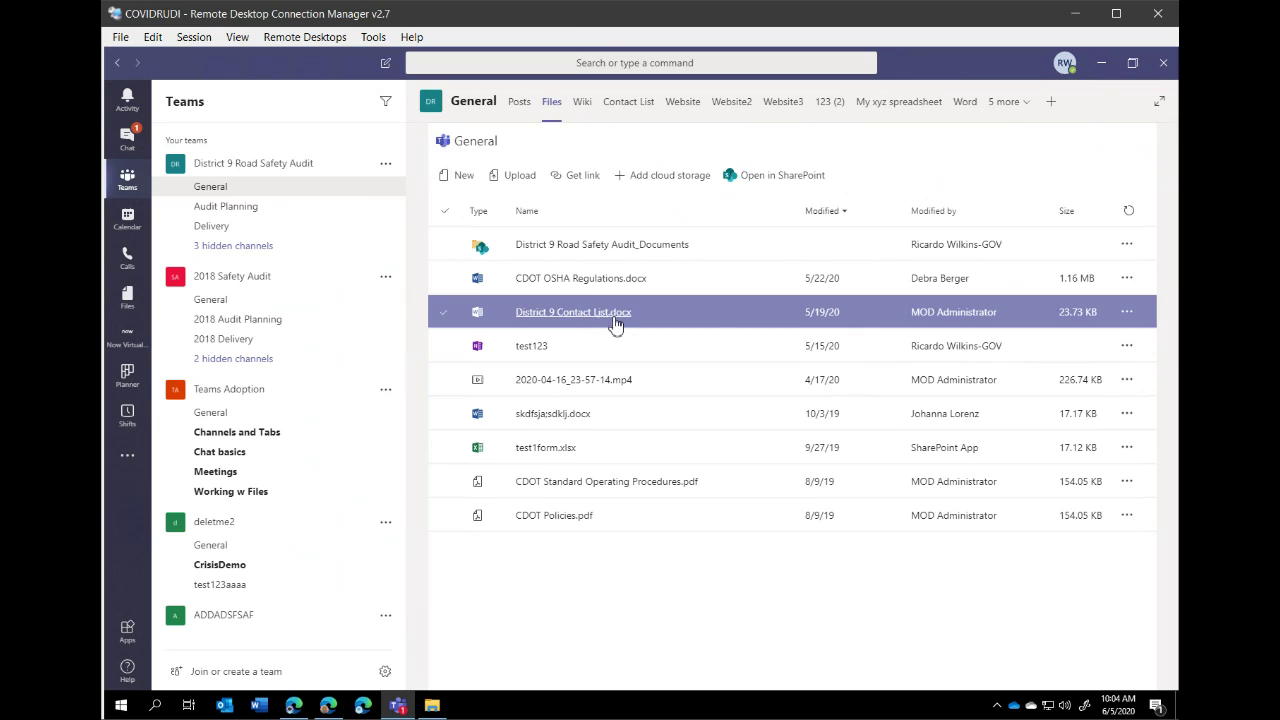
click(537, 343)
click(592, 322)
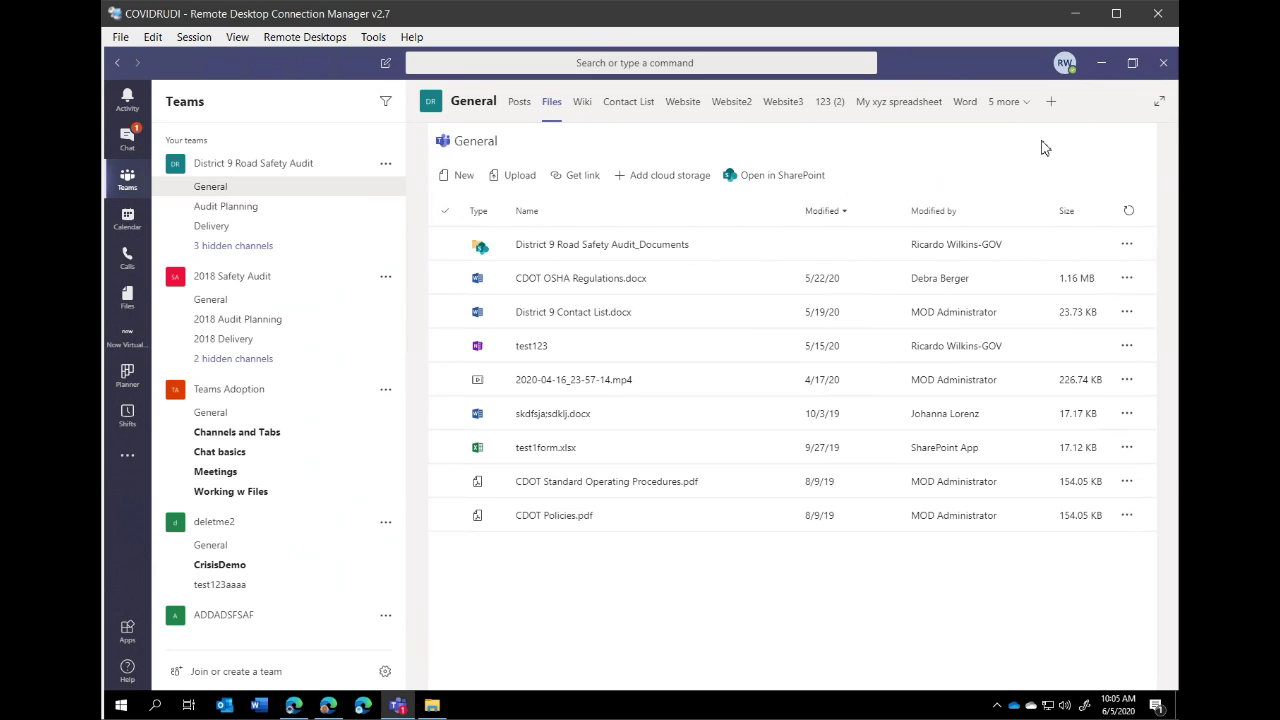
click(658, 276)
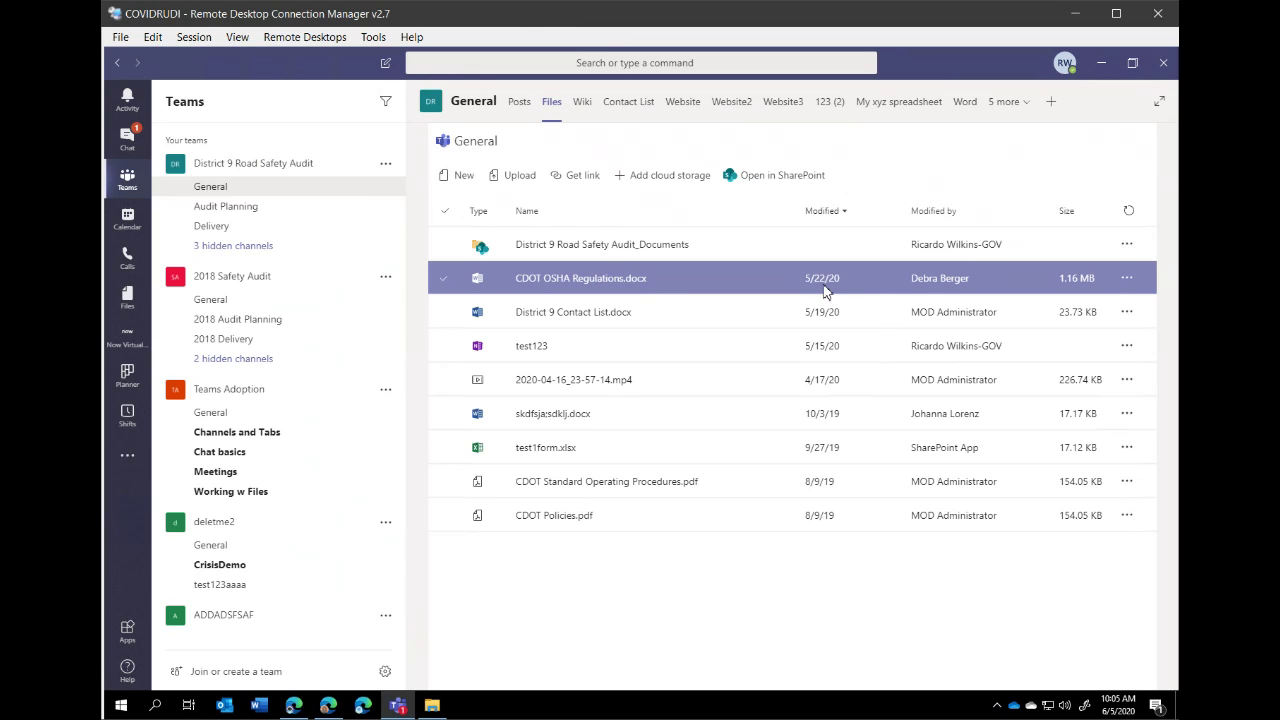
click(909, 193)
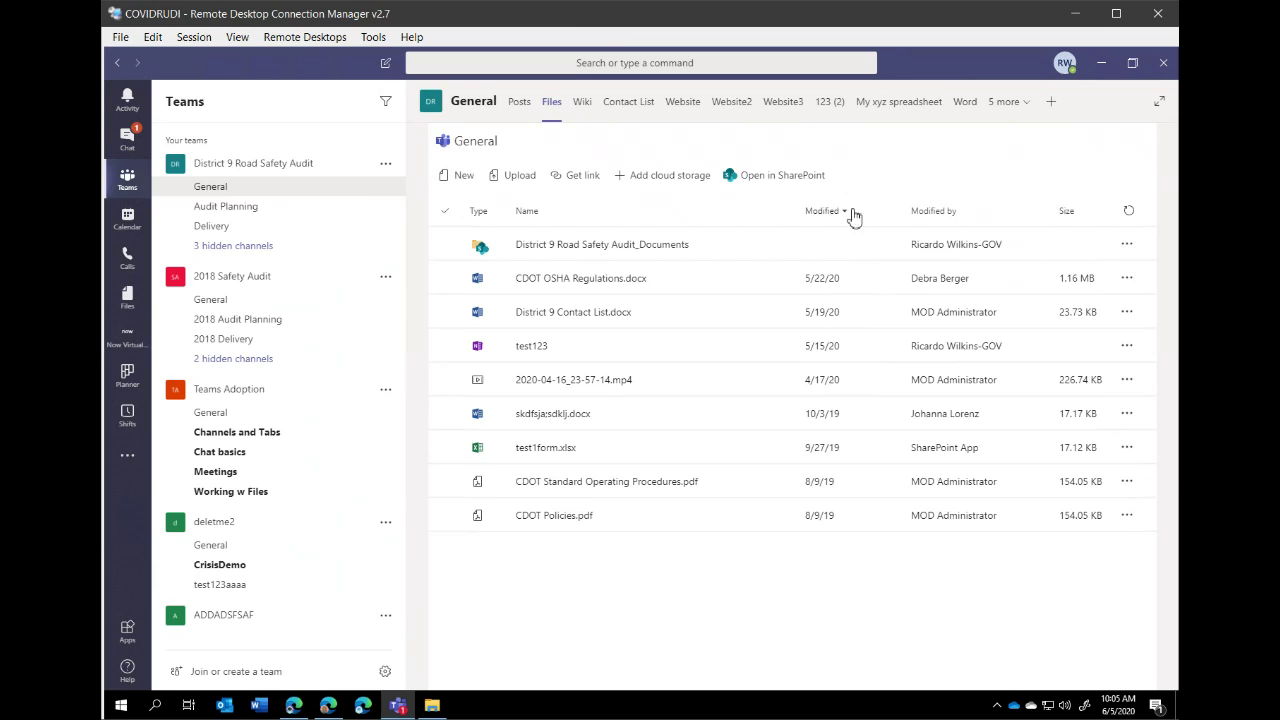
click(650, 355)
Preview District 9 Contact List.docx, look at the available ways to open it for editing, and close the preview
click(629, 324)
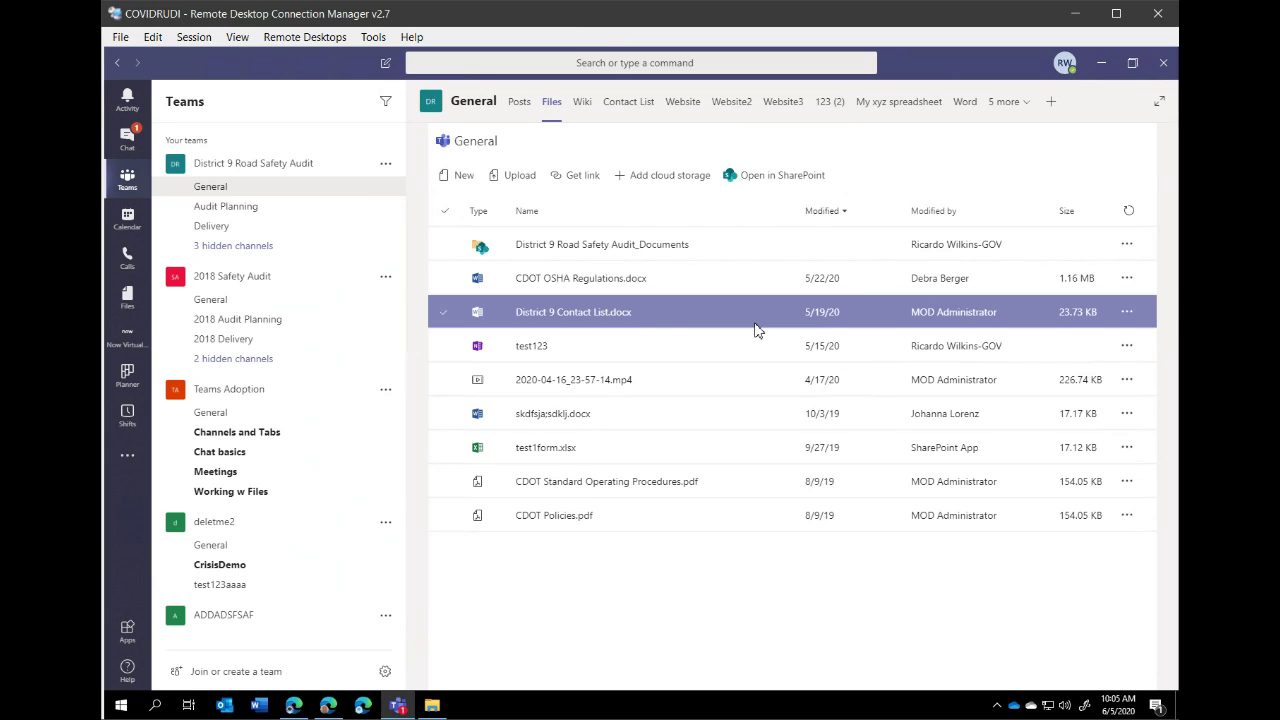
click(574, 312)
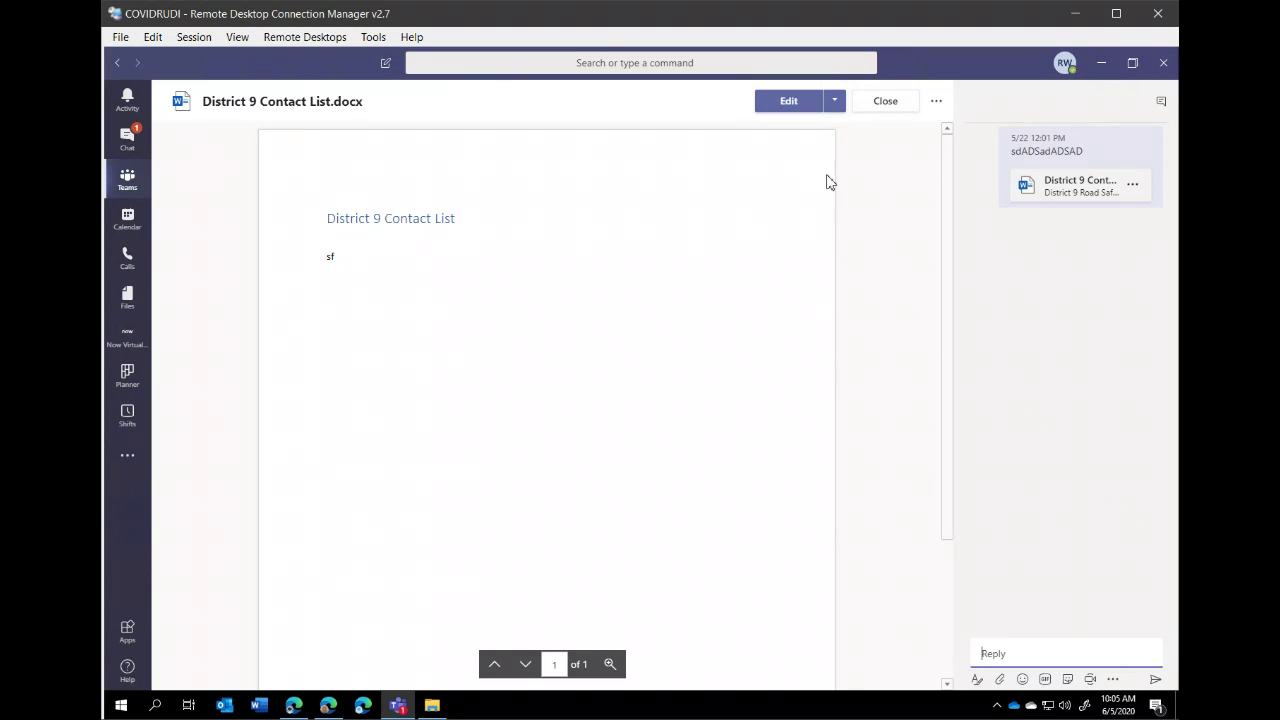
click(834, 101)
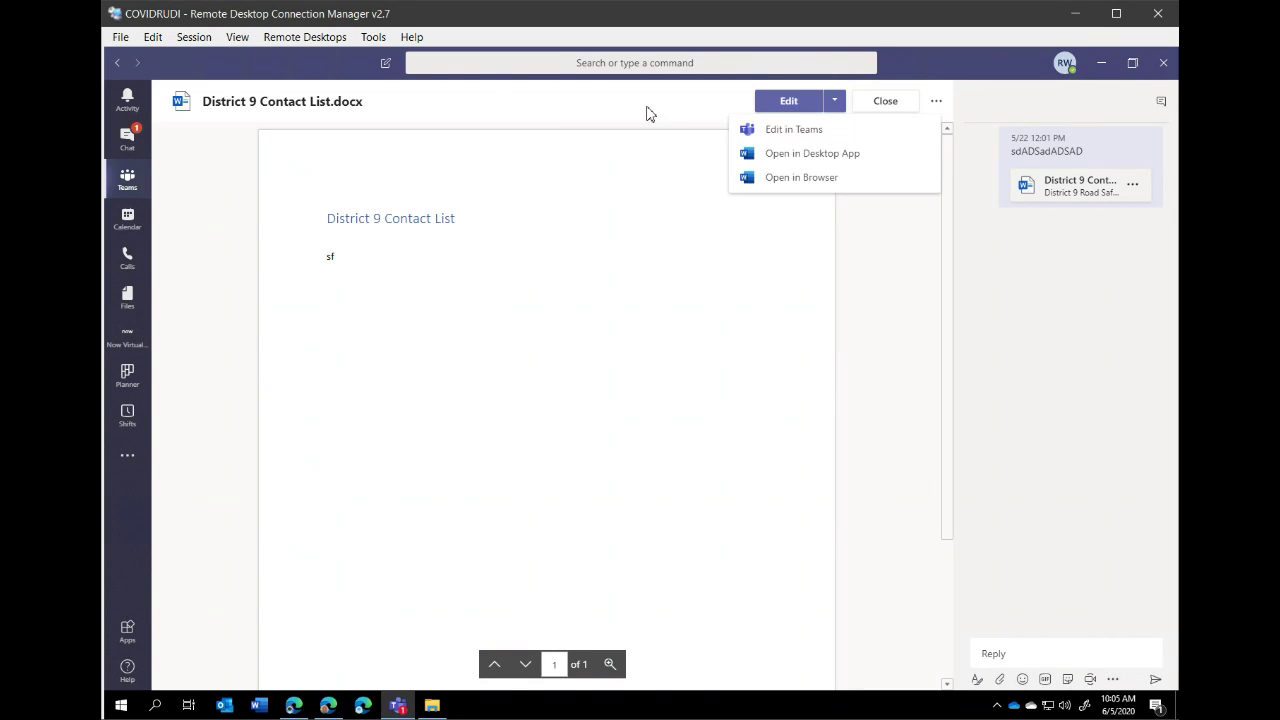
click(646, 114)
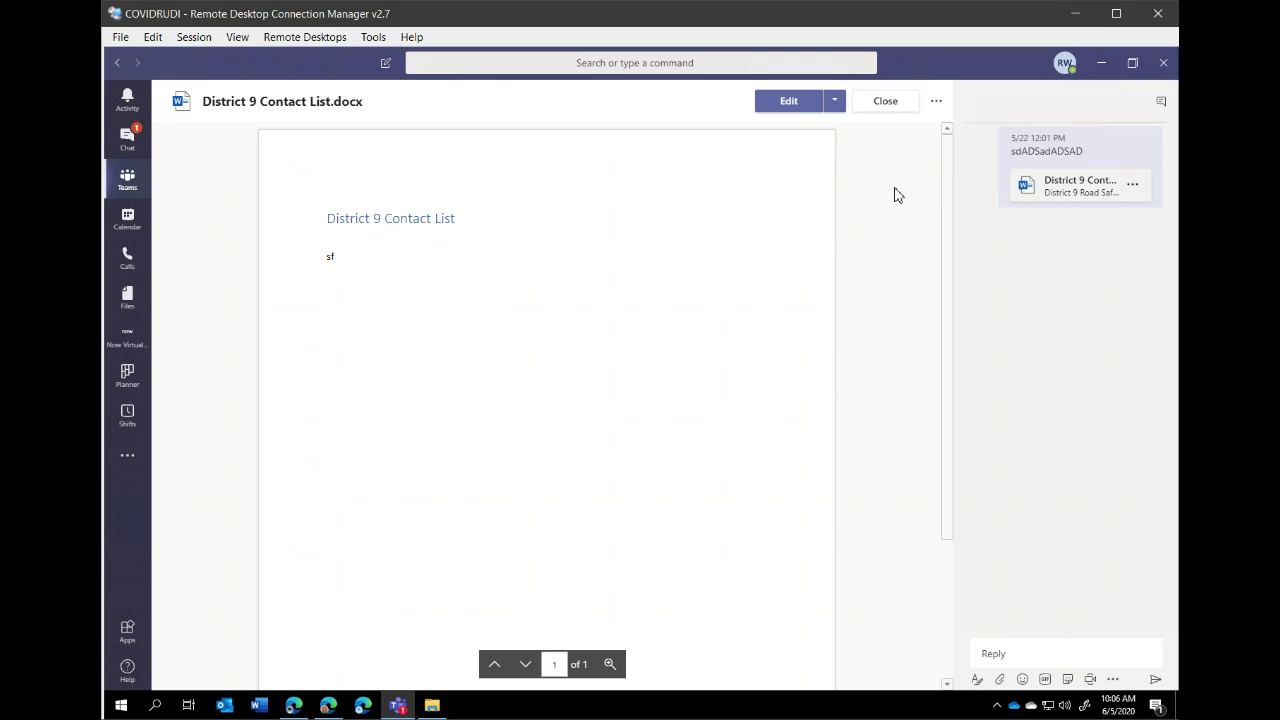
click(884, 103)
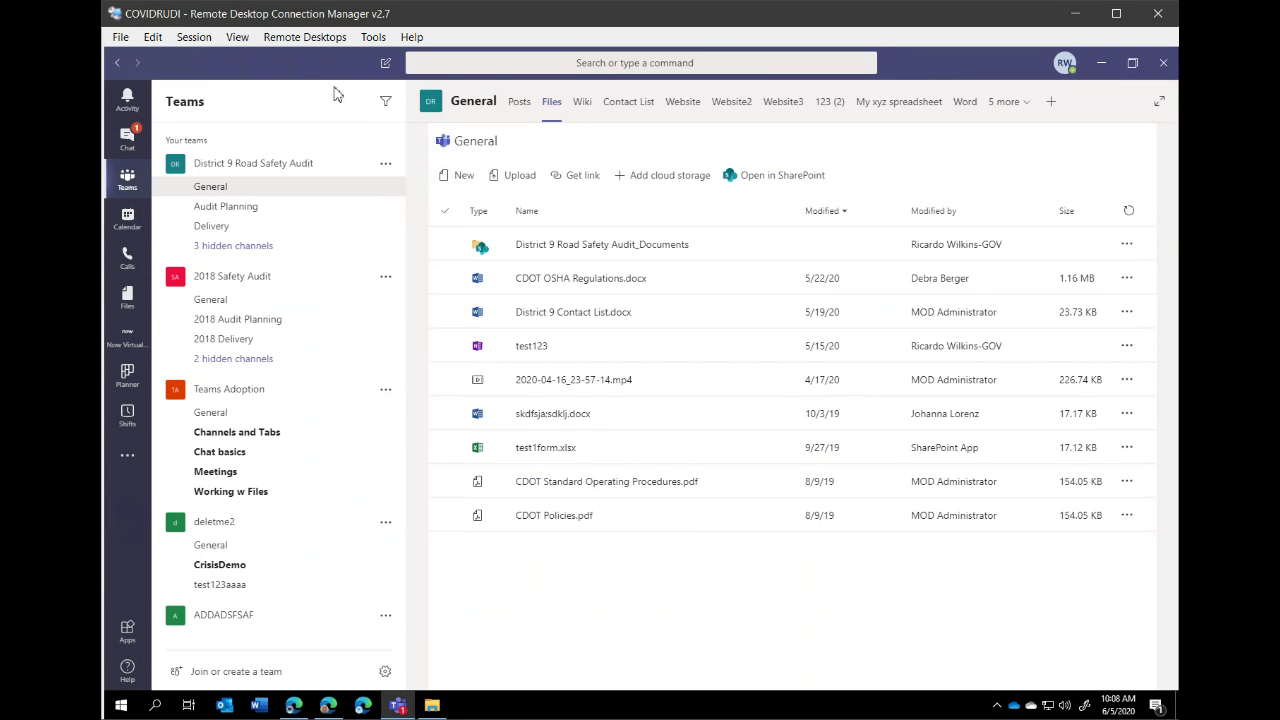
Shrink the Teams window and open New folder in the files of the 2018 Safety Audit team's General channel
drag(336, 73, 400, 119)
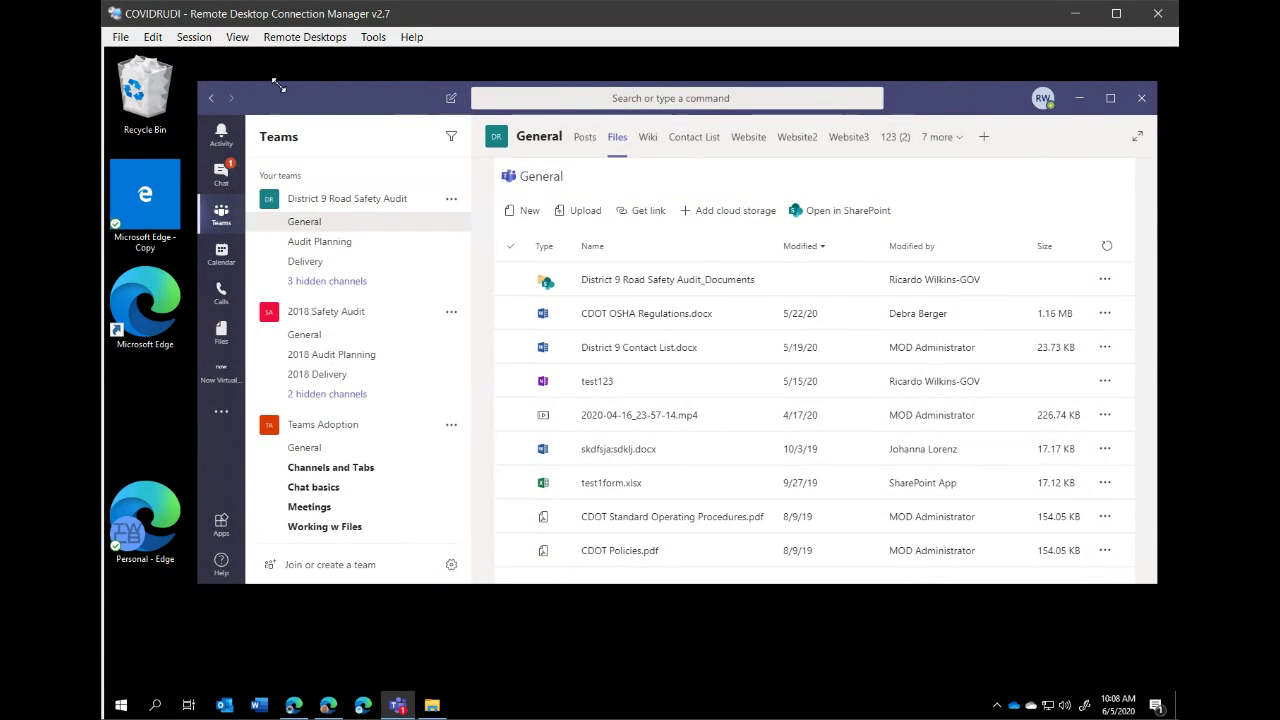
drag(278, 87, 427, 90)
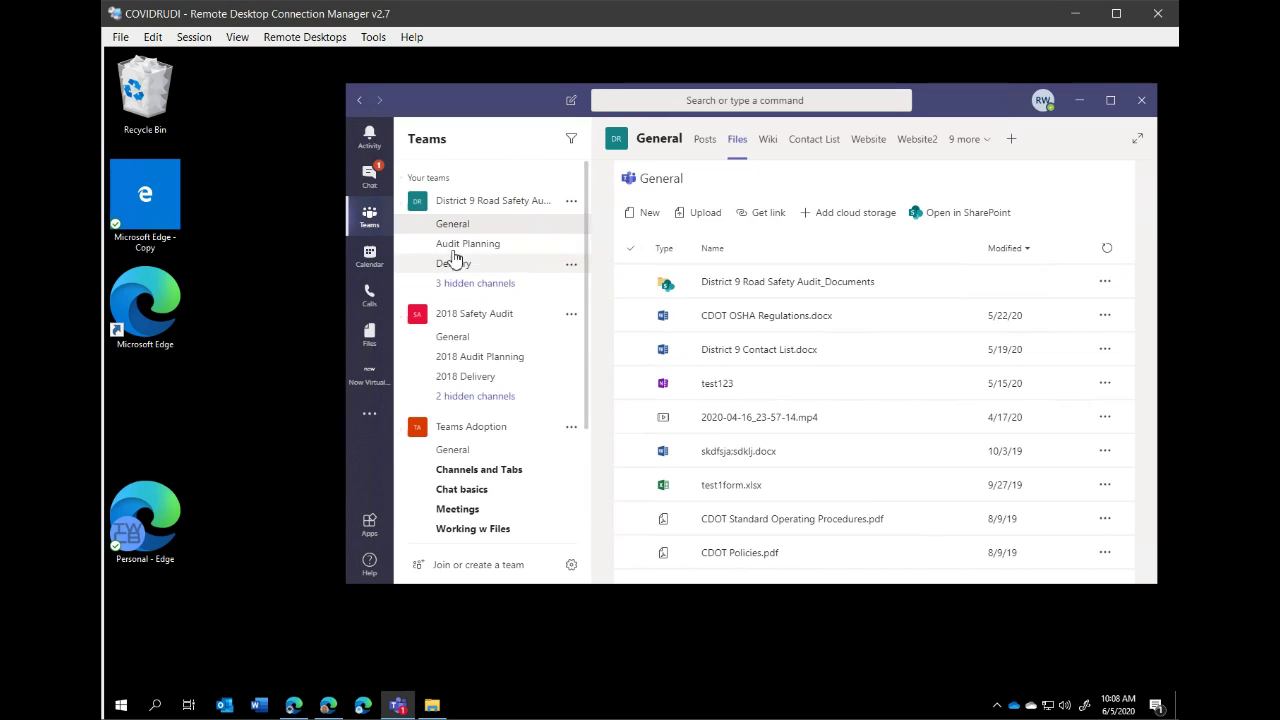
click(489, 344)
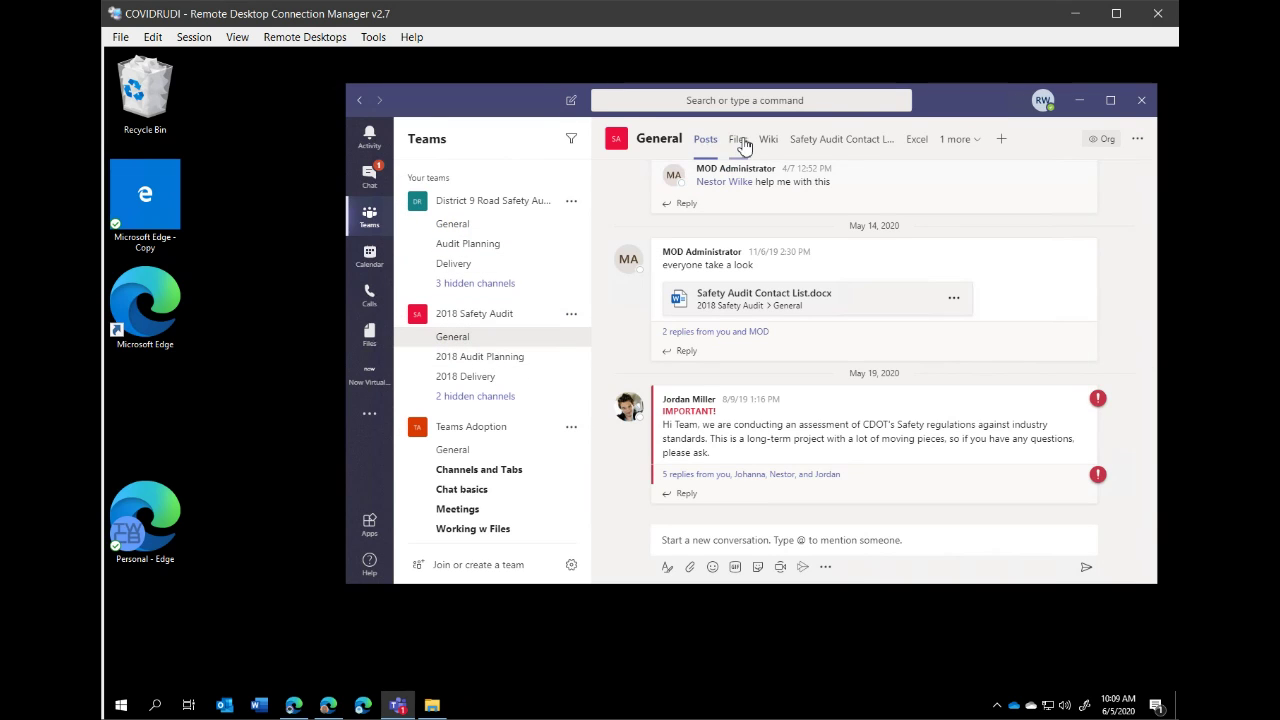
click(740, 140)
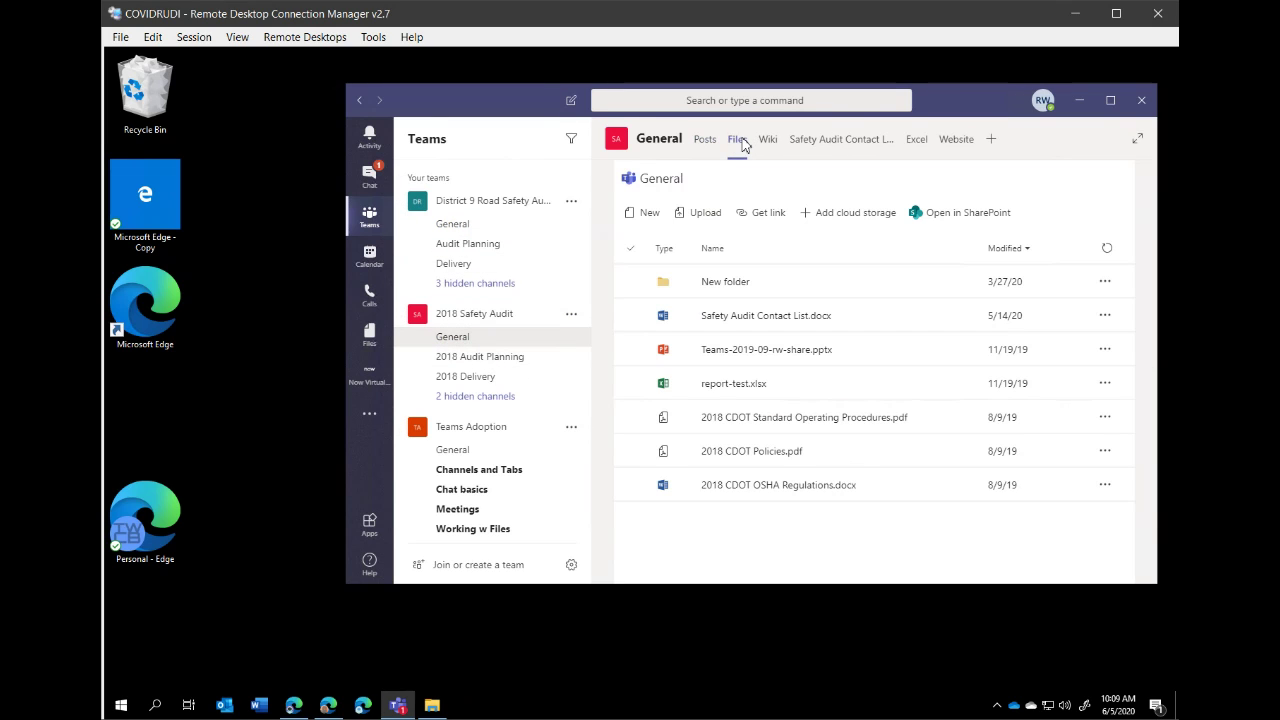
click(729, 283)
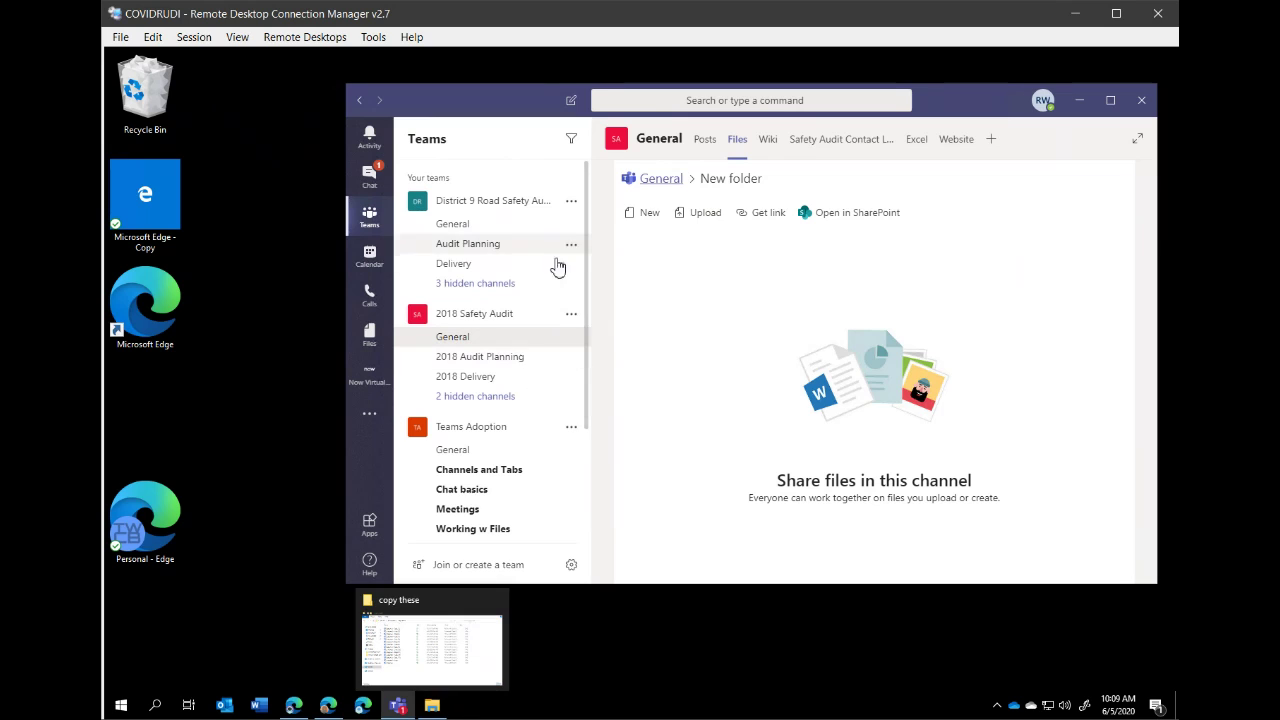
Switch to the File Explorer window of the "copy these" folder and place it, narrowed, beside the Teams file area
click(440, 706)
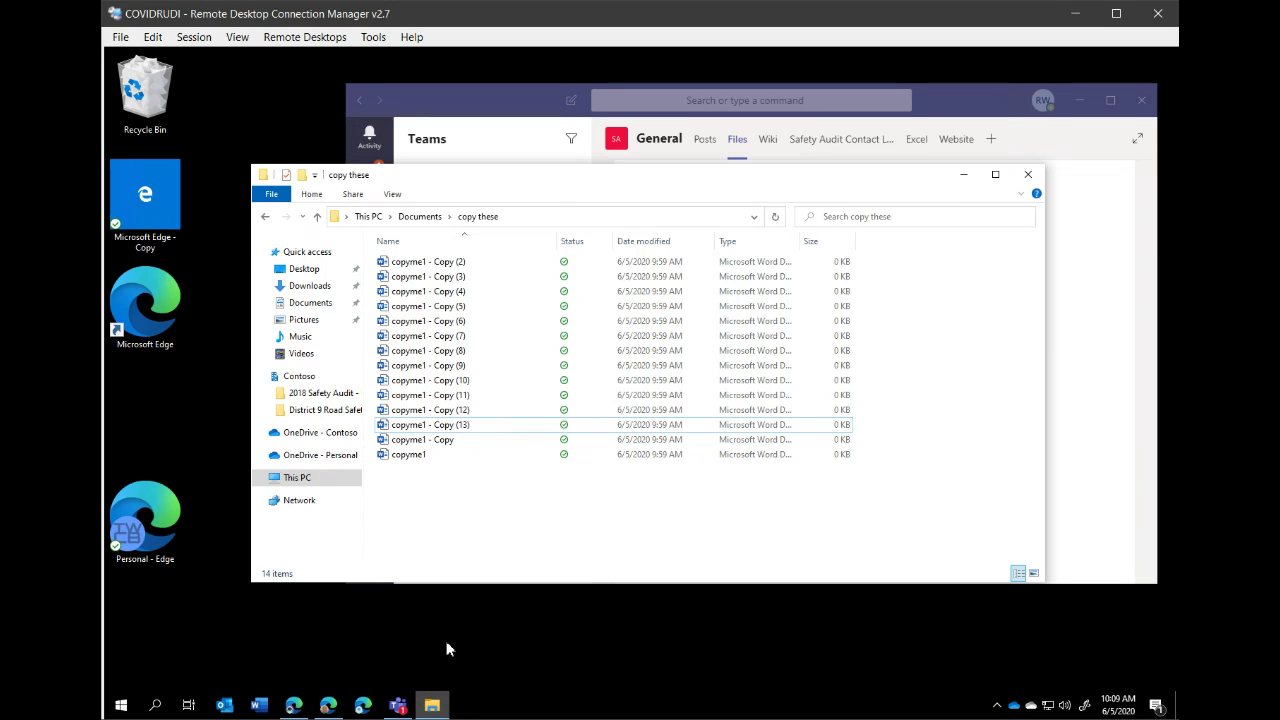
drag(553, 200, 447, 211)
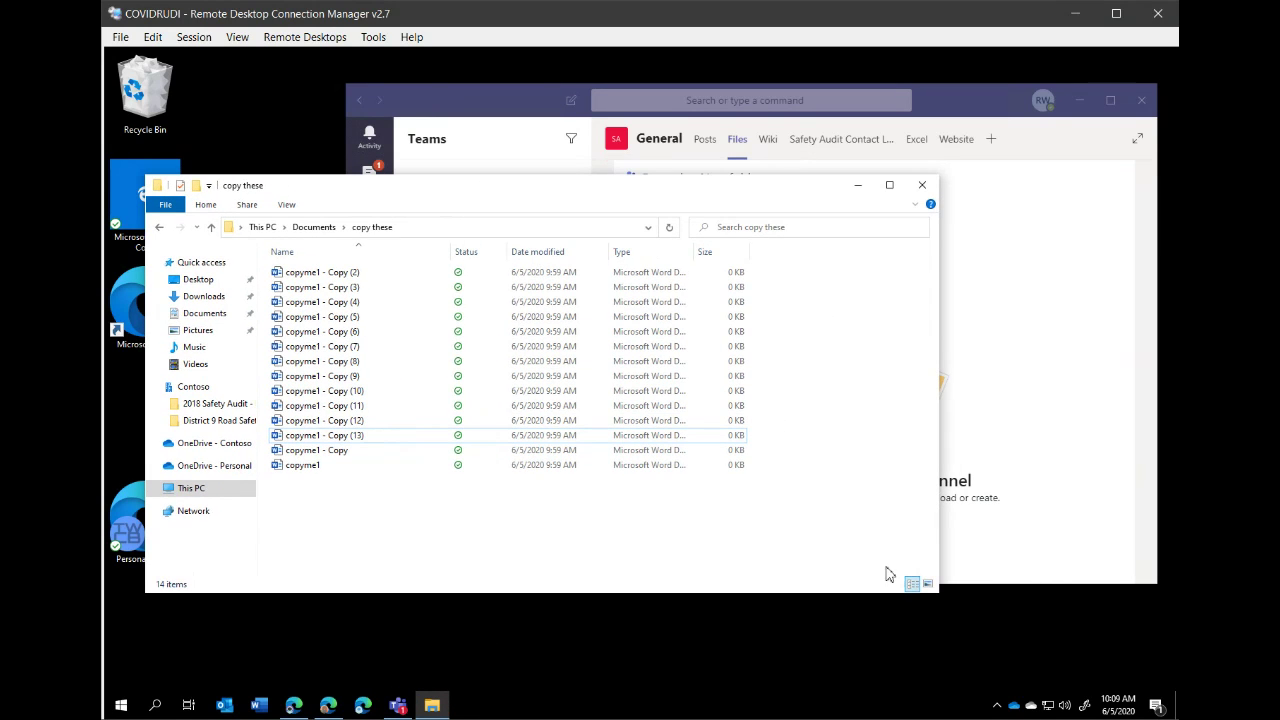
drag(940, 598, 620, 617)
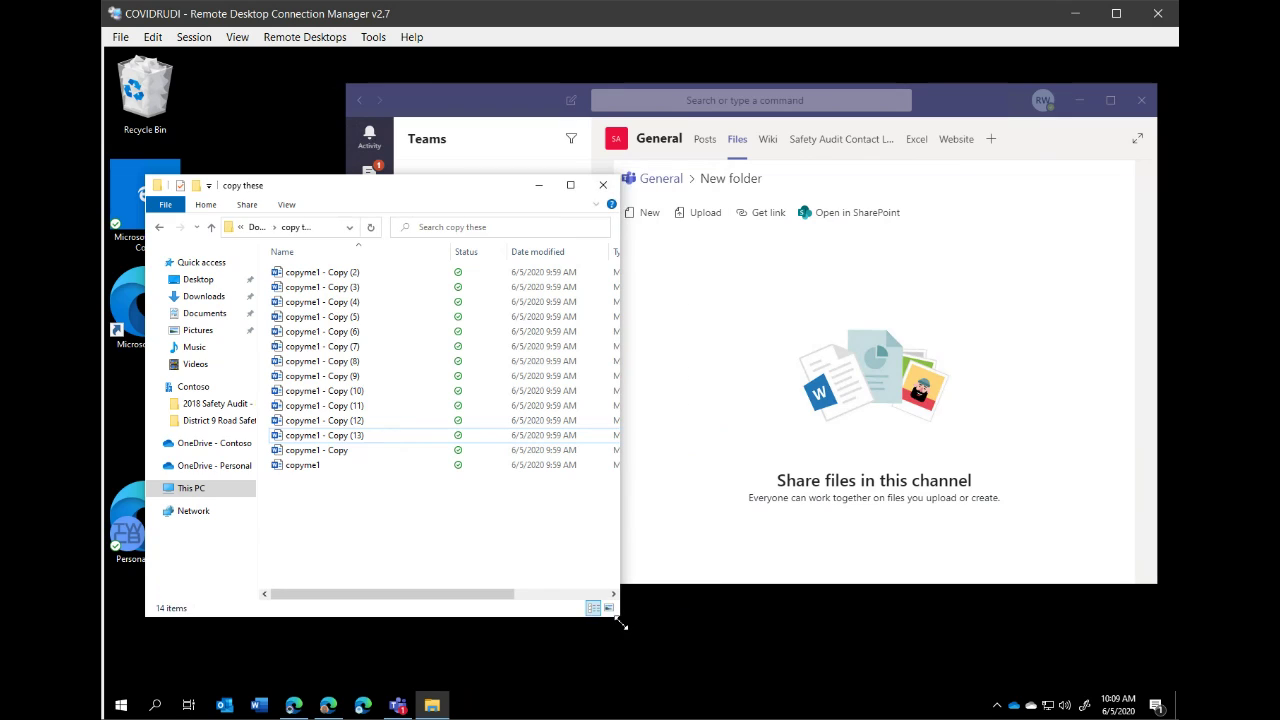
Try to upload copyme1, copyme1 - Copy, Copy (12) and Copy (13) into New folder in Teams
drag(390, 508, 311, 430)
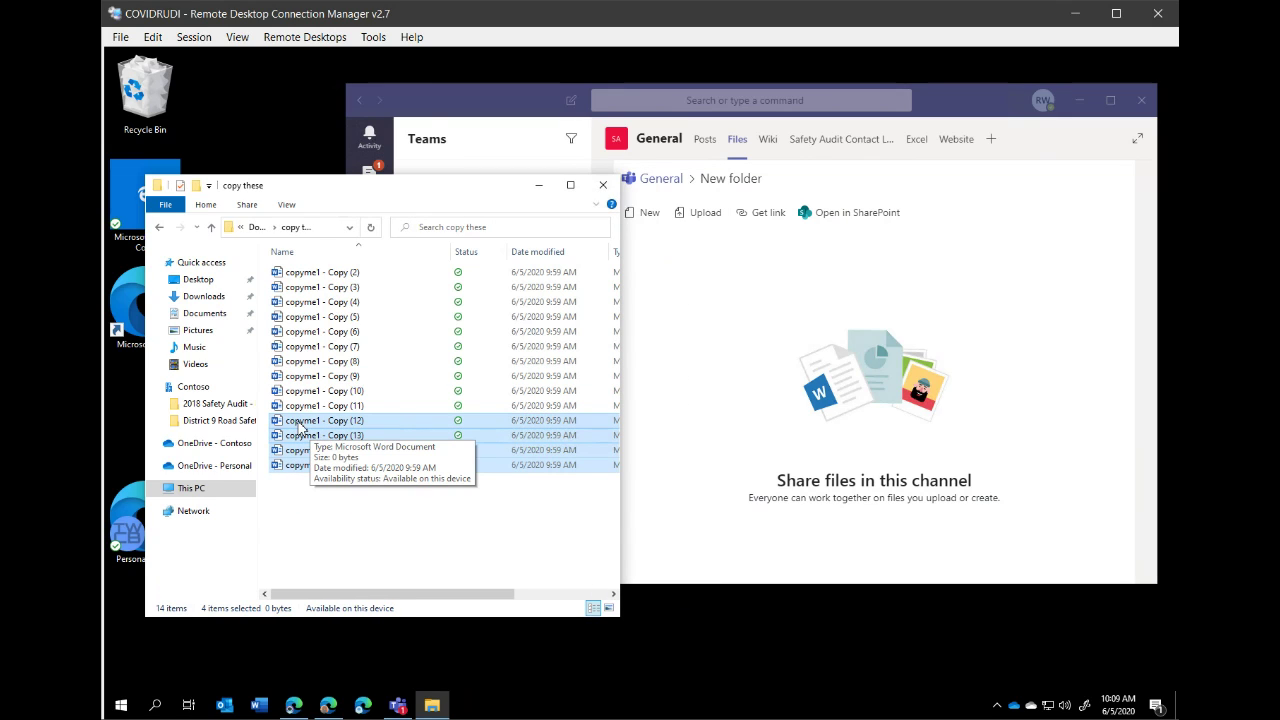
drag(306, 428, 798, 333)
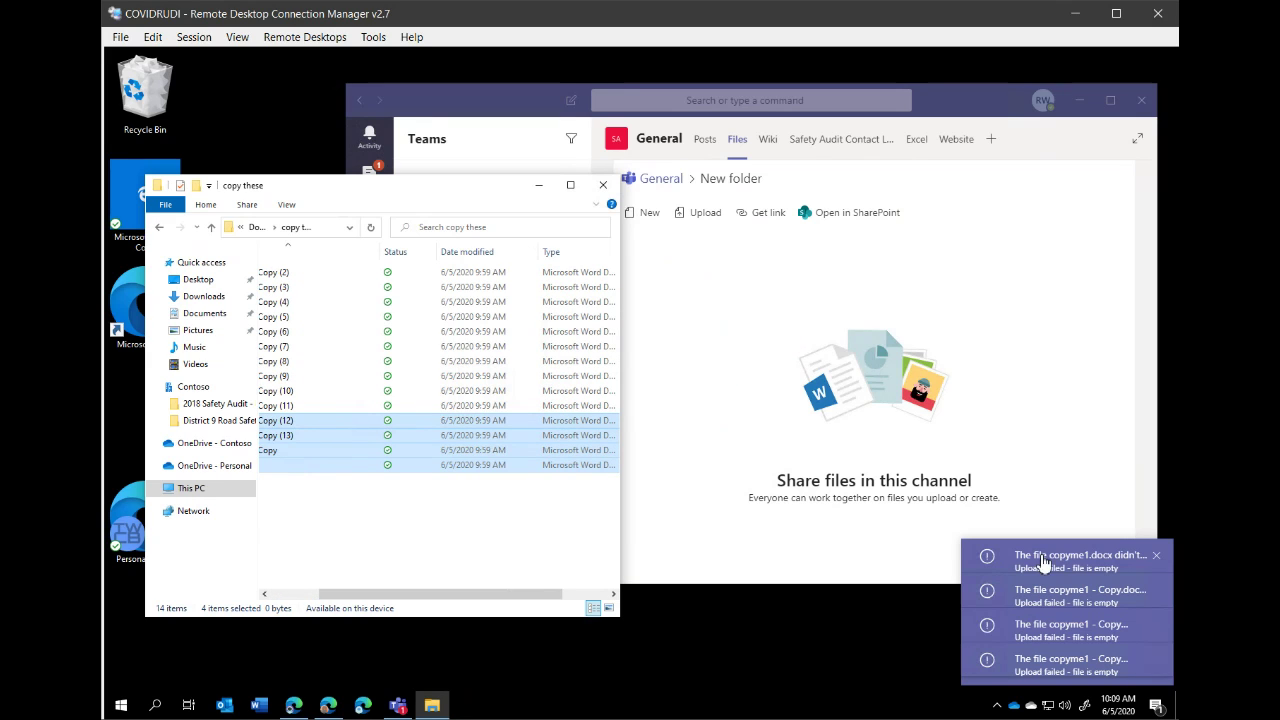
click(508, 531)
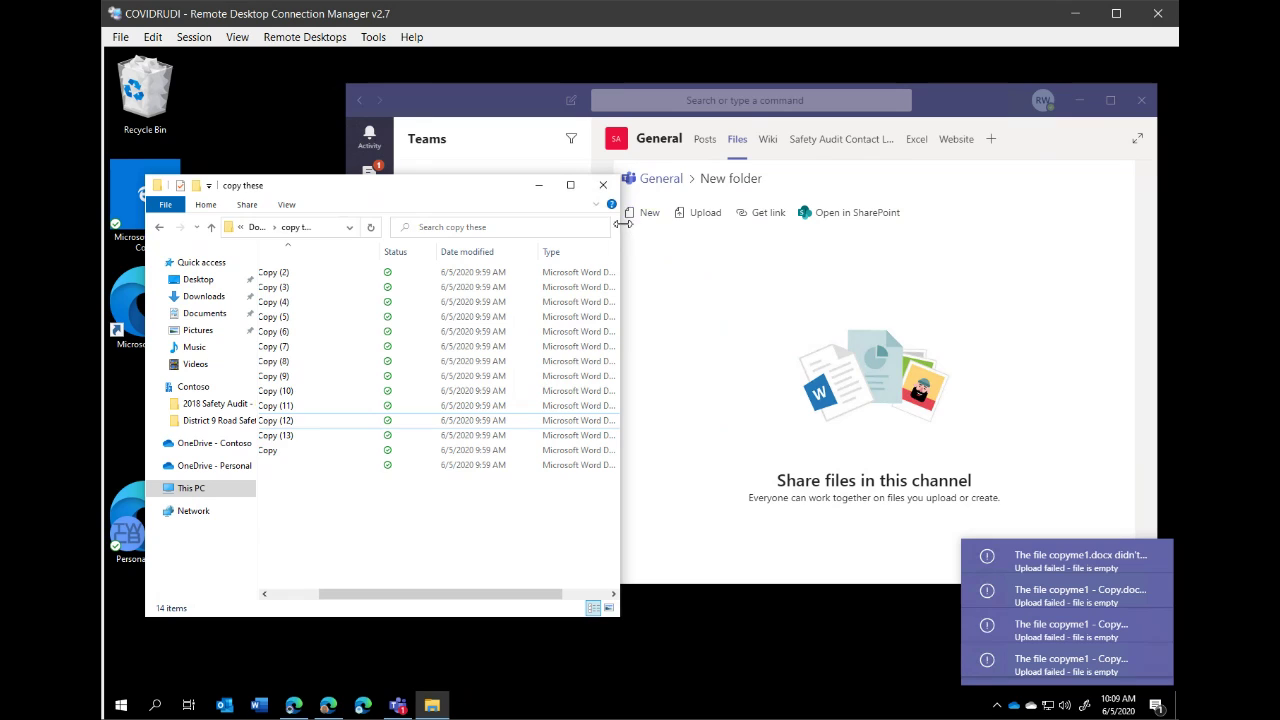
Widen the File Explorer window and delete every copy in the "copy these" folder, keeping only the original copyme1
drag(622, 226, 798, 226)
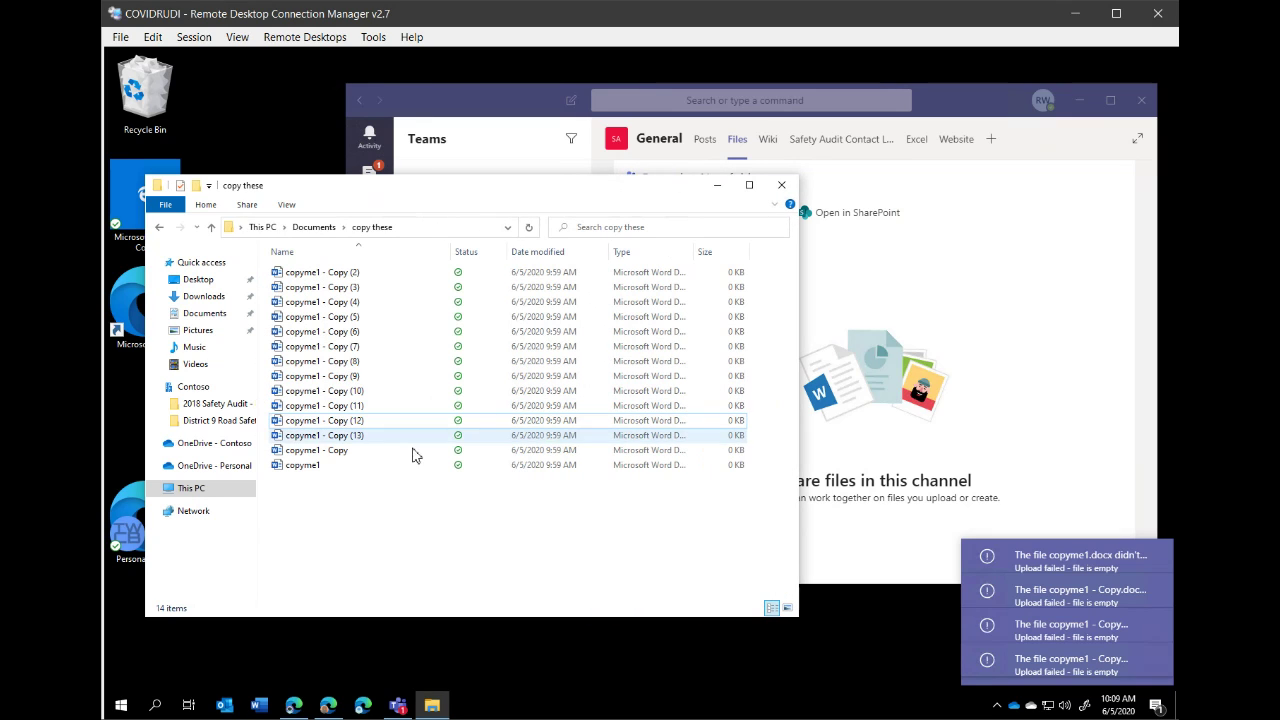
click(378, 450)
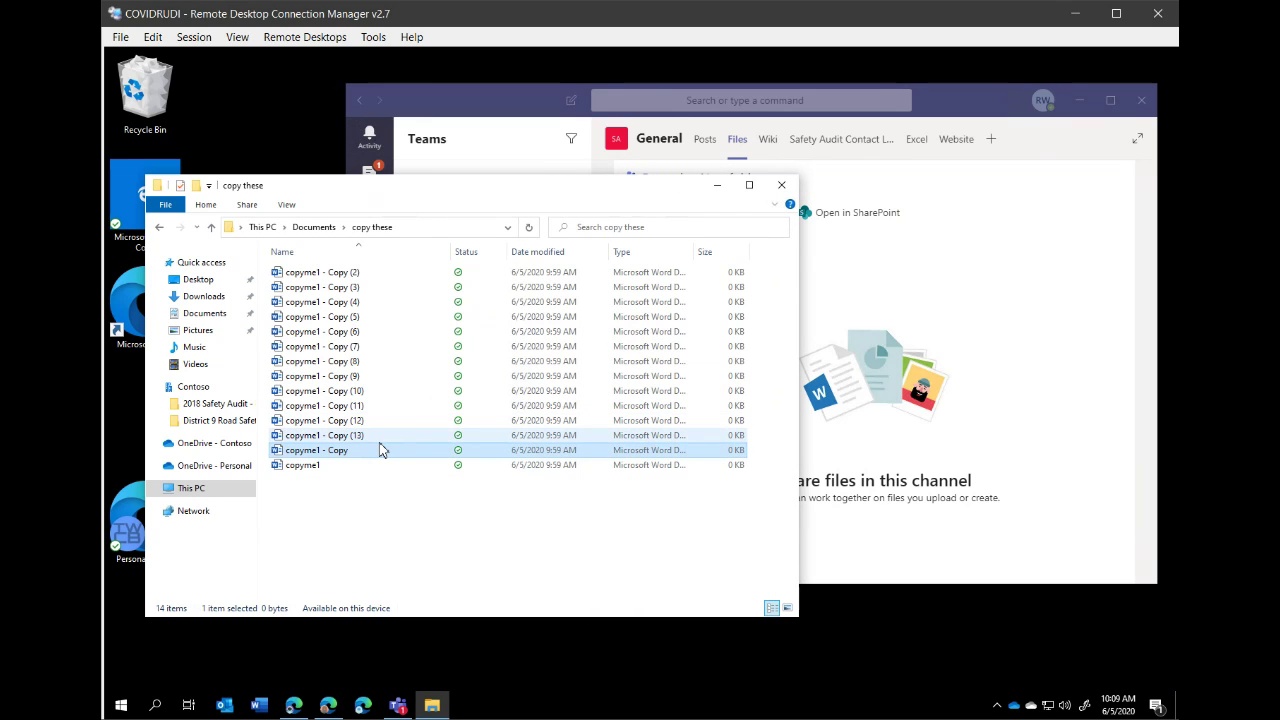
shift+click(371, 274)
key(Delete)
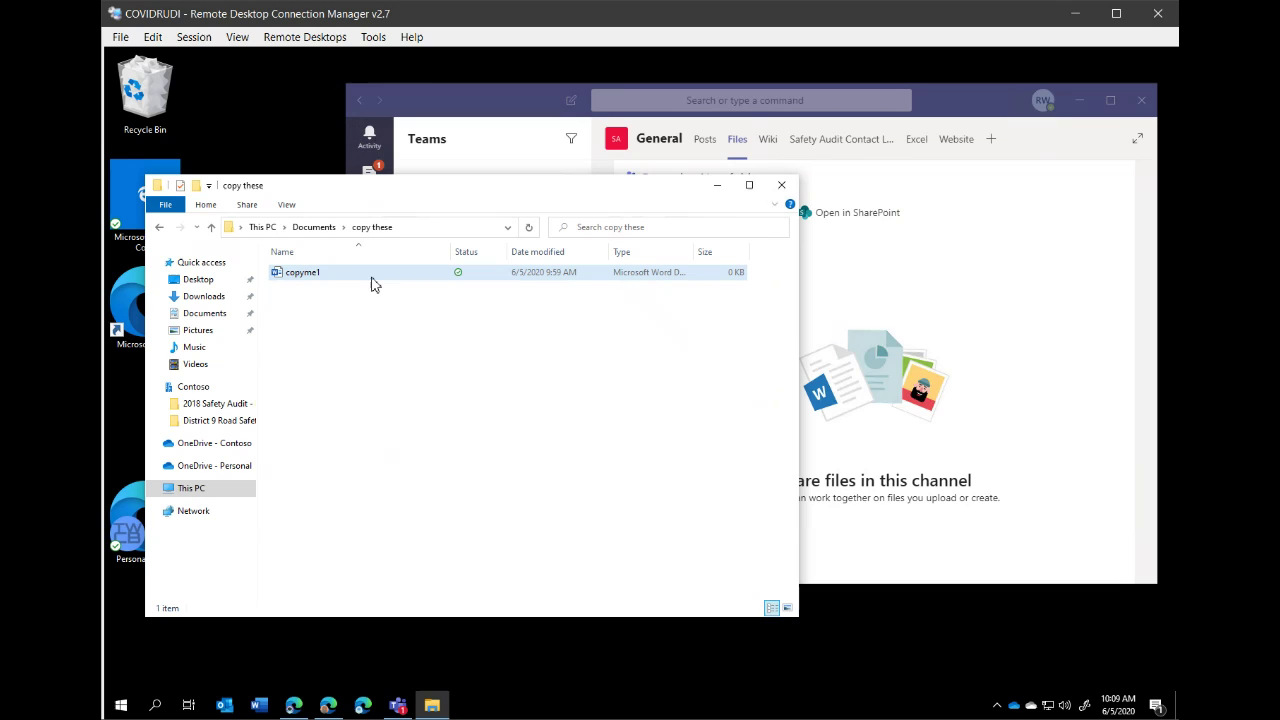
Open copyme1 in Word, enter several short lines of filler text such as "Afadfa" and "Adsf", and close the document
double_click(318, 276)
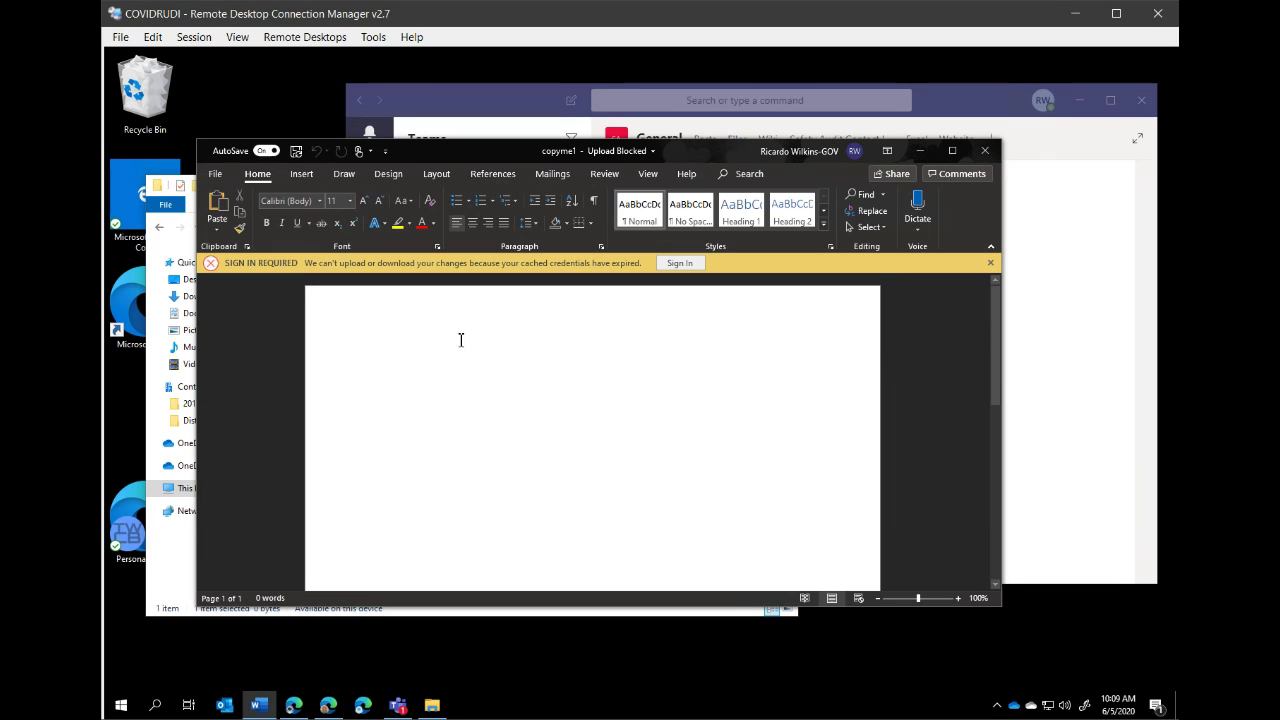
text(afadfa)
key(Return)
text(adsf)
key(Return)
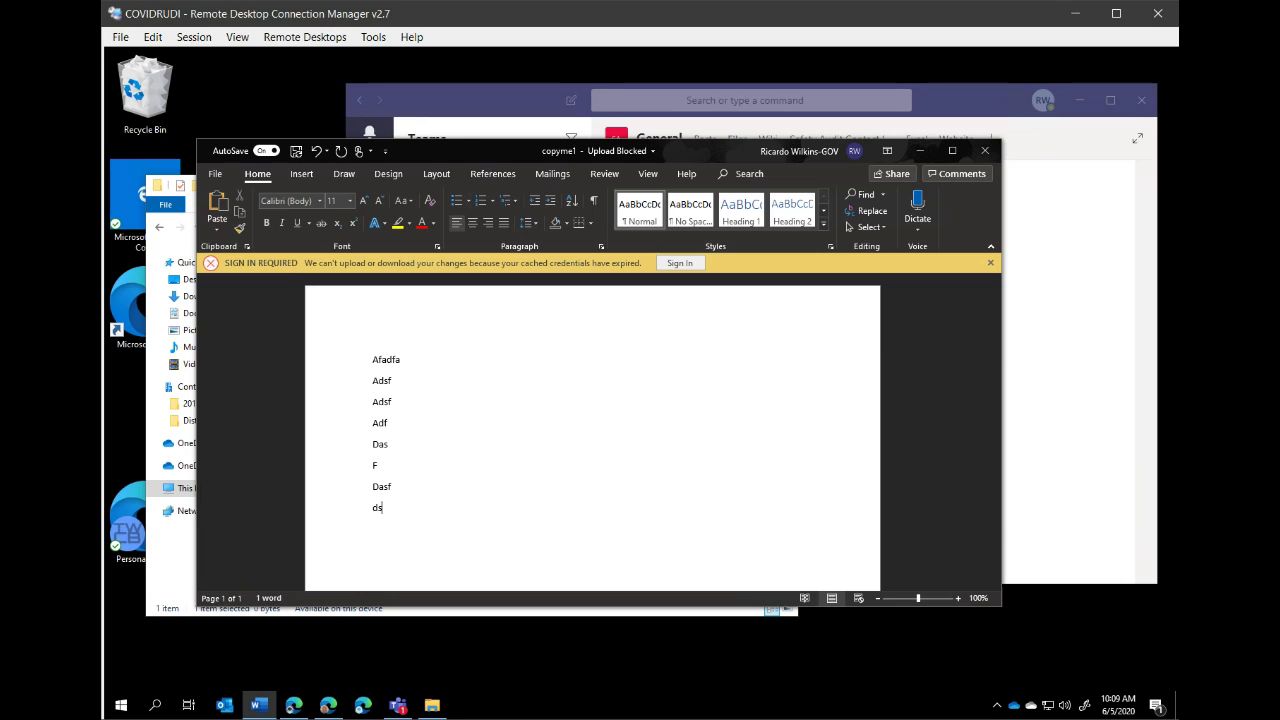
click(986, 150)
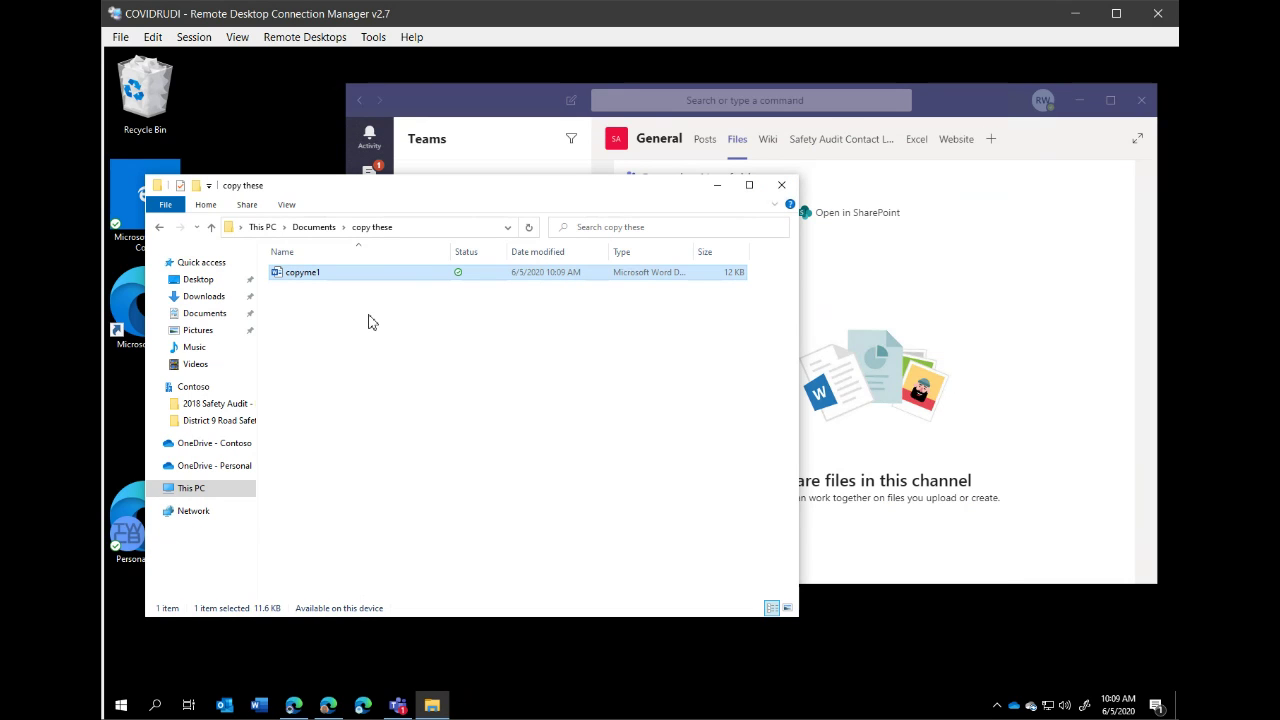
Copy copyme1 and paste it 13 times into the "copy these" folder
key(ctrl+c)
key(ctrl+v)
key(ctrl+v)
key(ctrl+v)
key(ctrl+v)
key(ctrl+v)
key(ctrl+v)
key(ctrl+v)
key(ctrl+v)
key(ctrl+v)
key(ctrl+v)
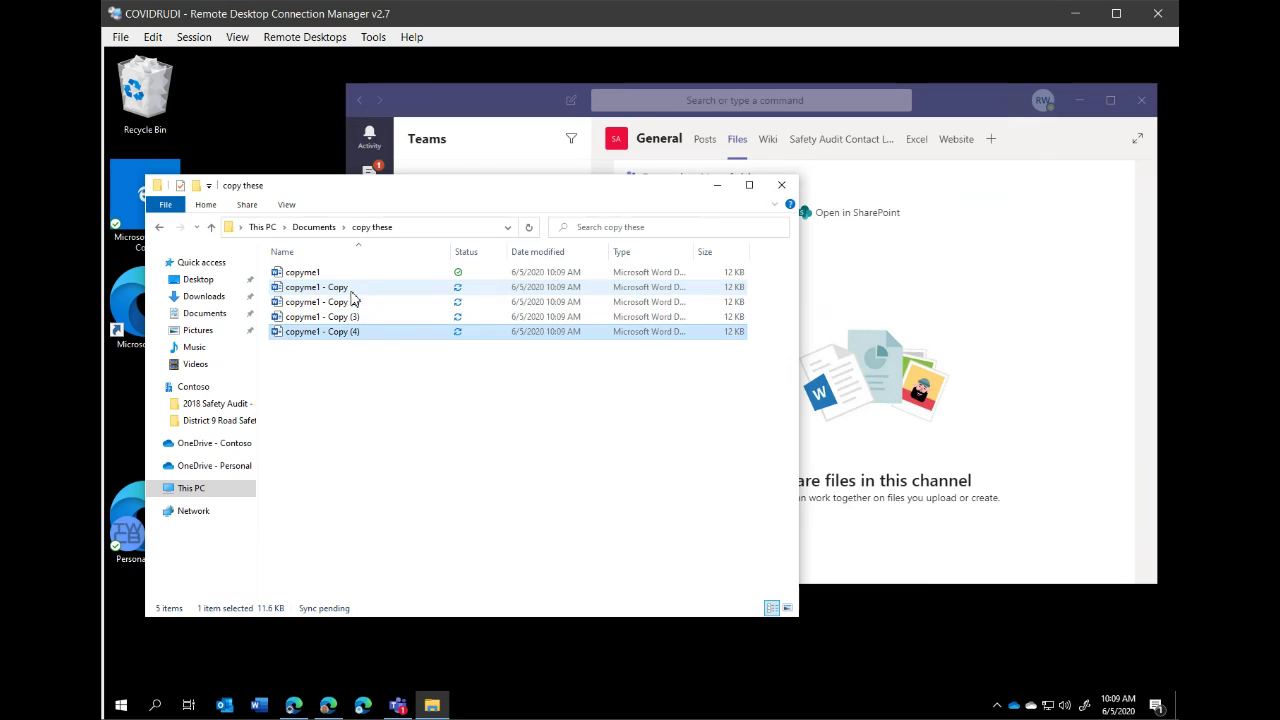
key(ctrl+v)
key(ctrl+v)
key(ctrl+v)
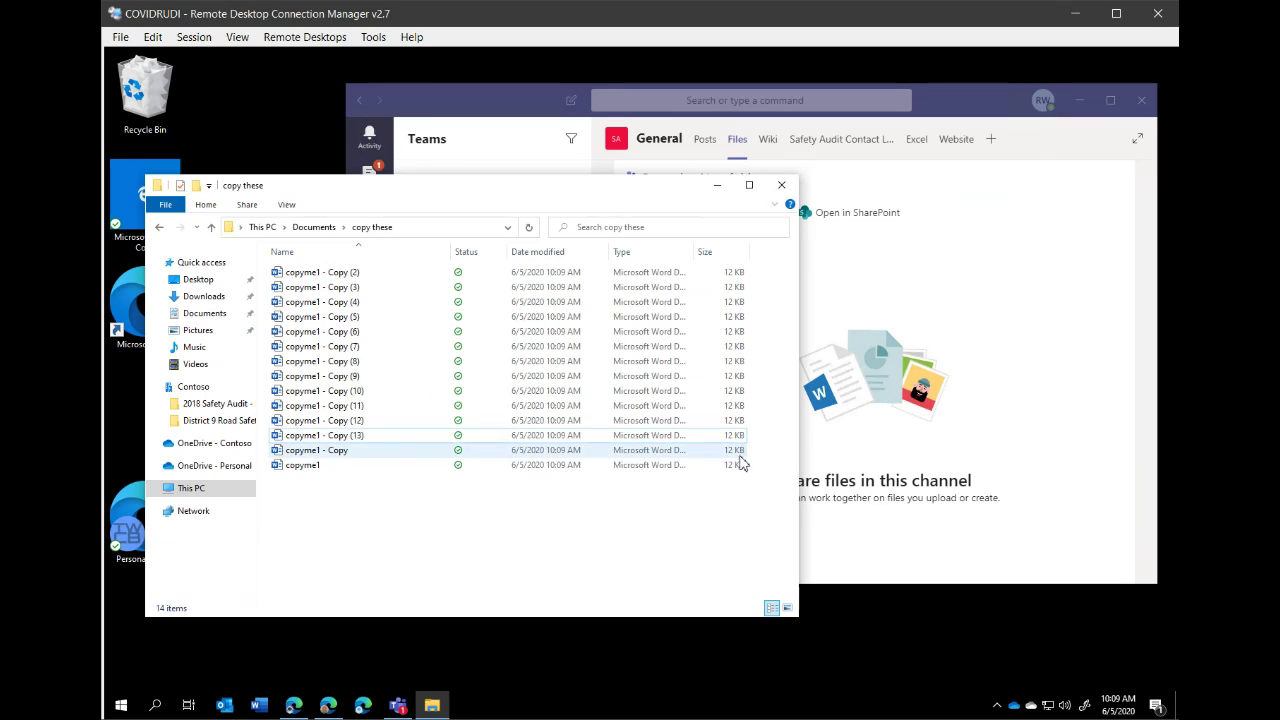
Upload copyme1, copyme1 - Copy, Copy (12) and Copy (13) from File Explorer into the General channel's New folder in Teams
drag(451, 486, 955, 365)
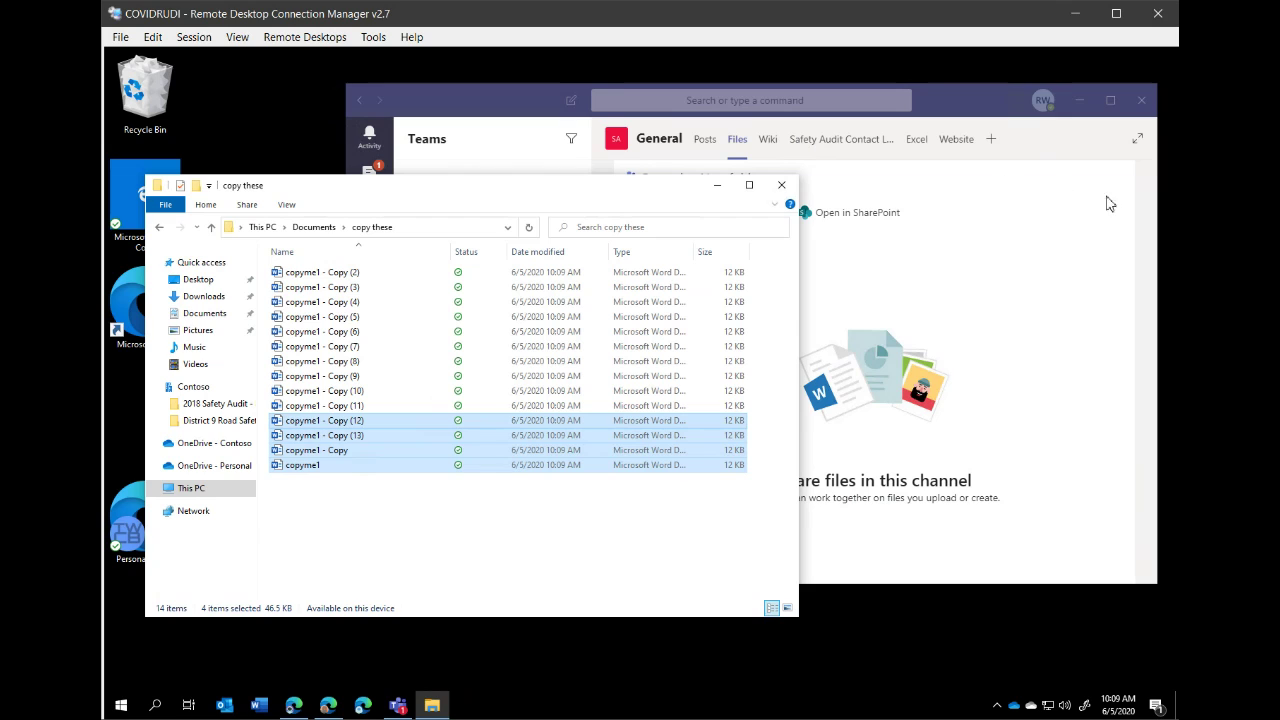
click(1076, 158)
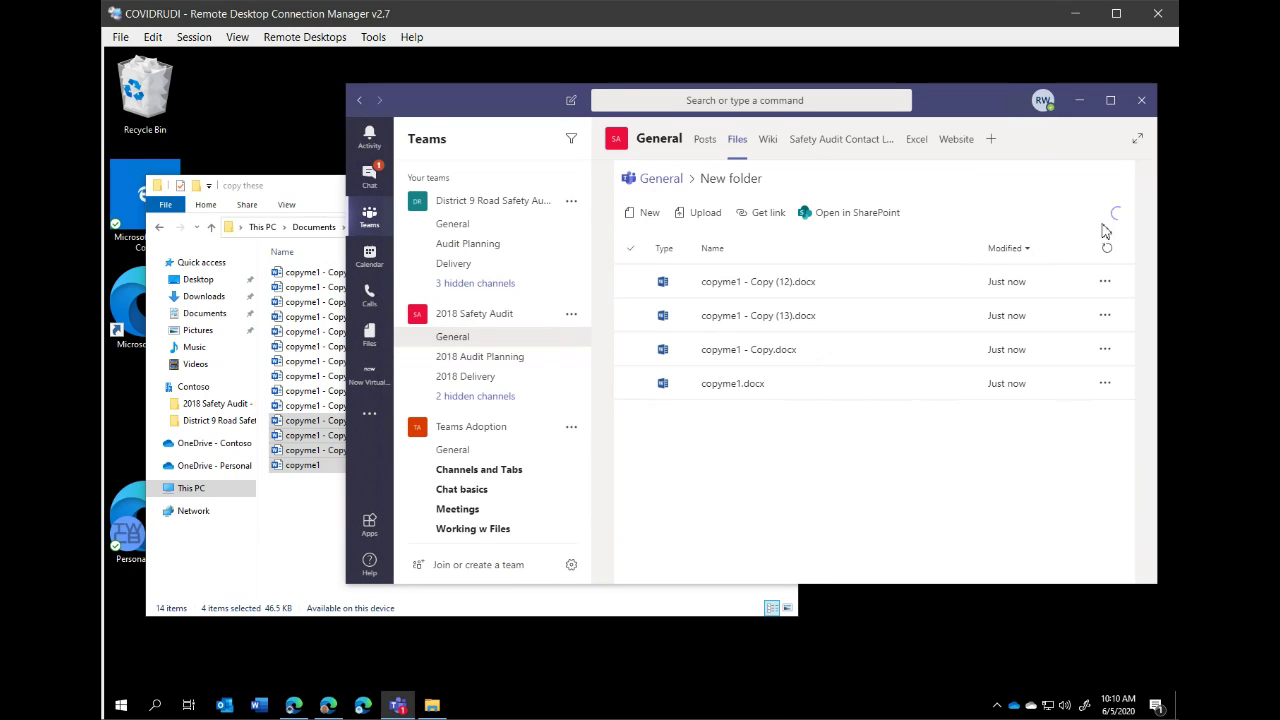
click(810, 349)
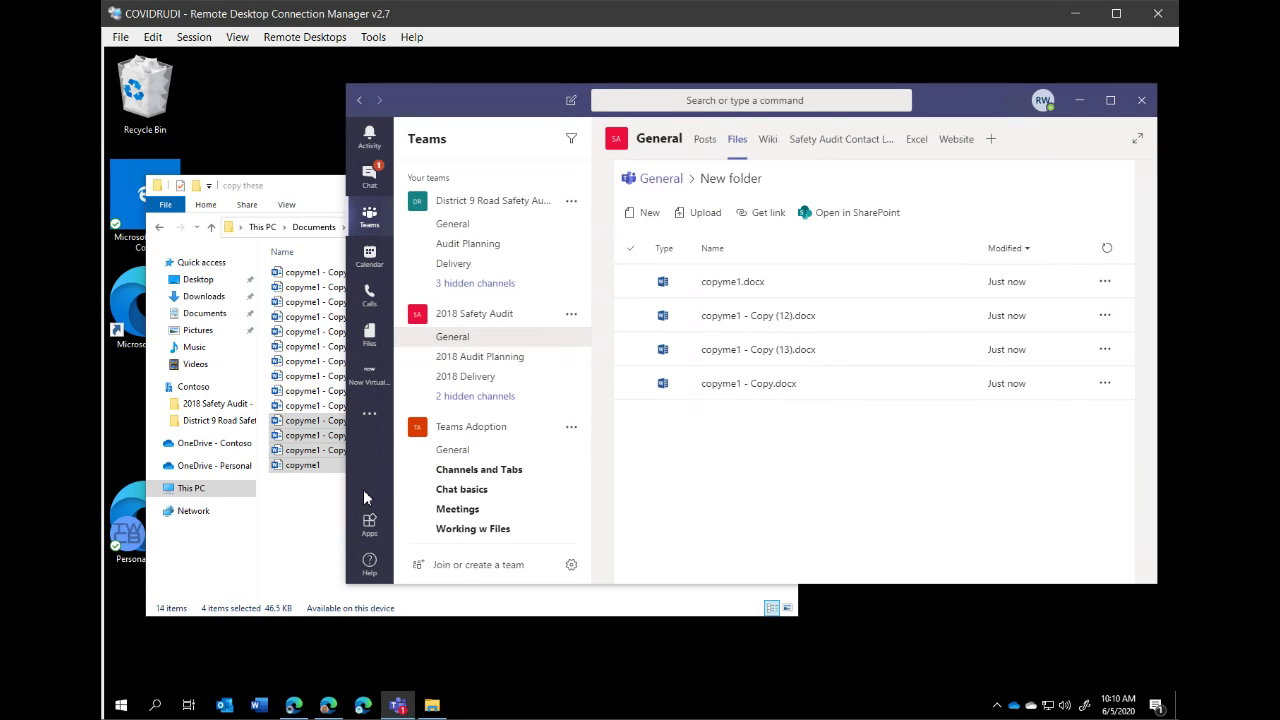
Bring File Explorer to the front, reduce its height and move it lower so the Teams file list shows above it
click(291, 520)
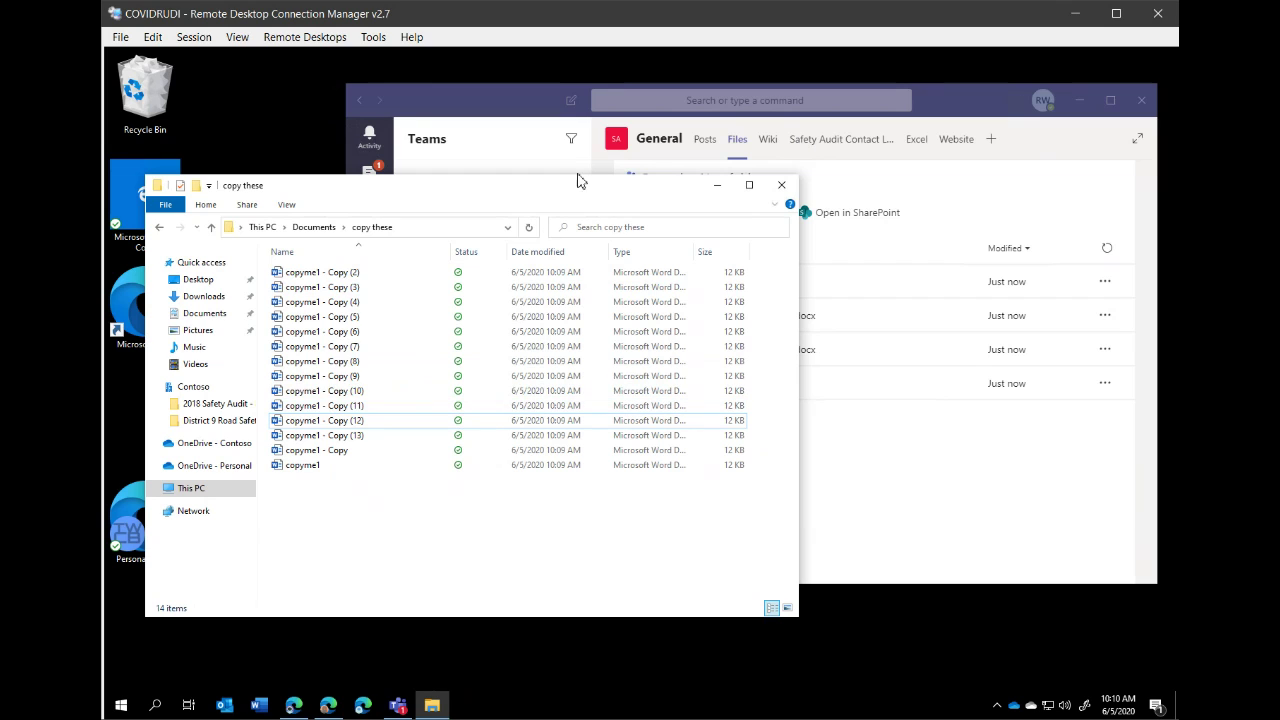
drag(576, 245, 771, 251)
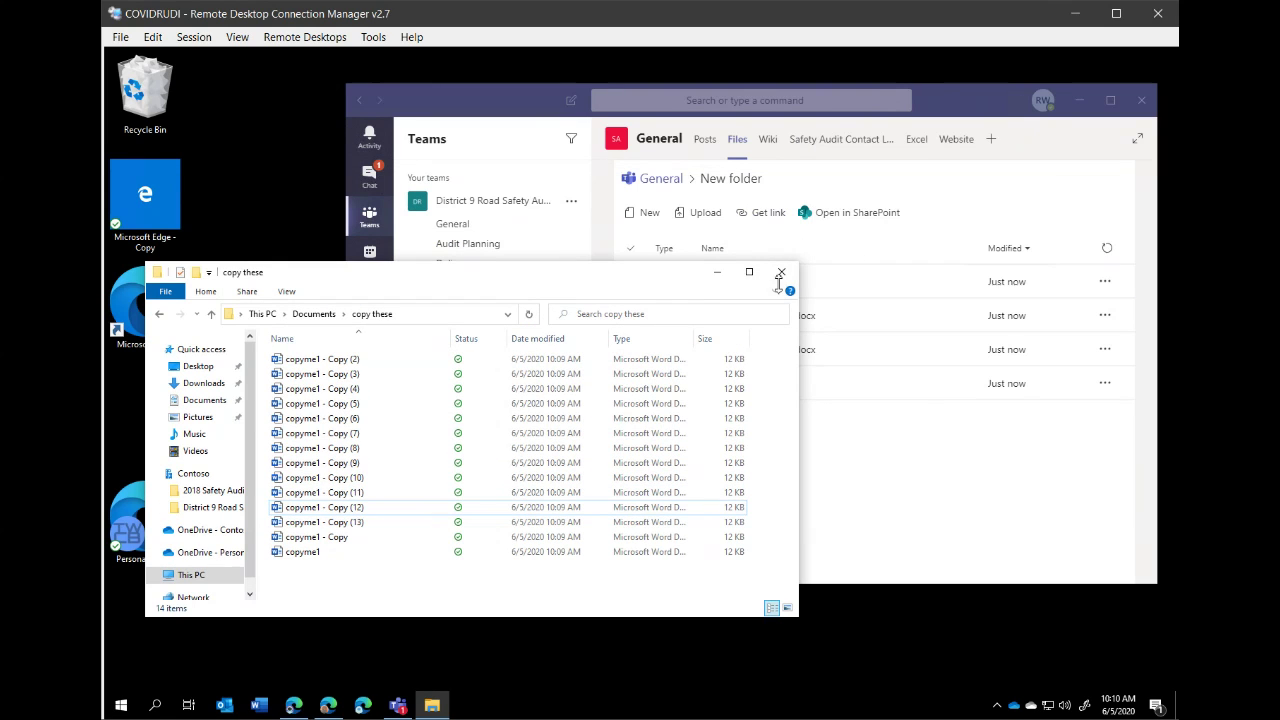
drag(666, 283, 639, 334)
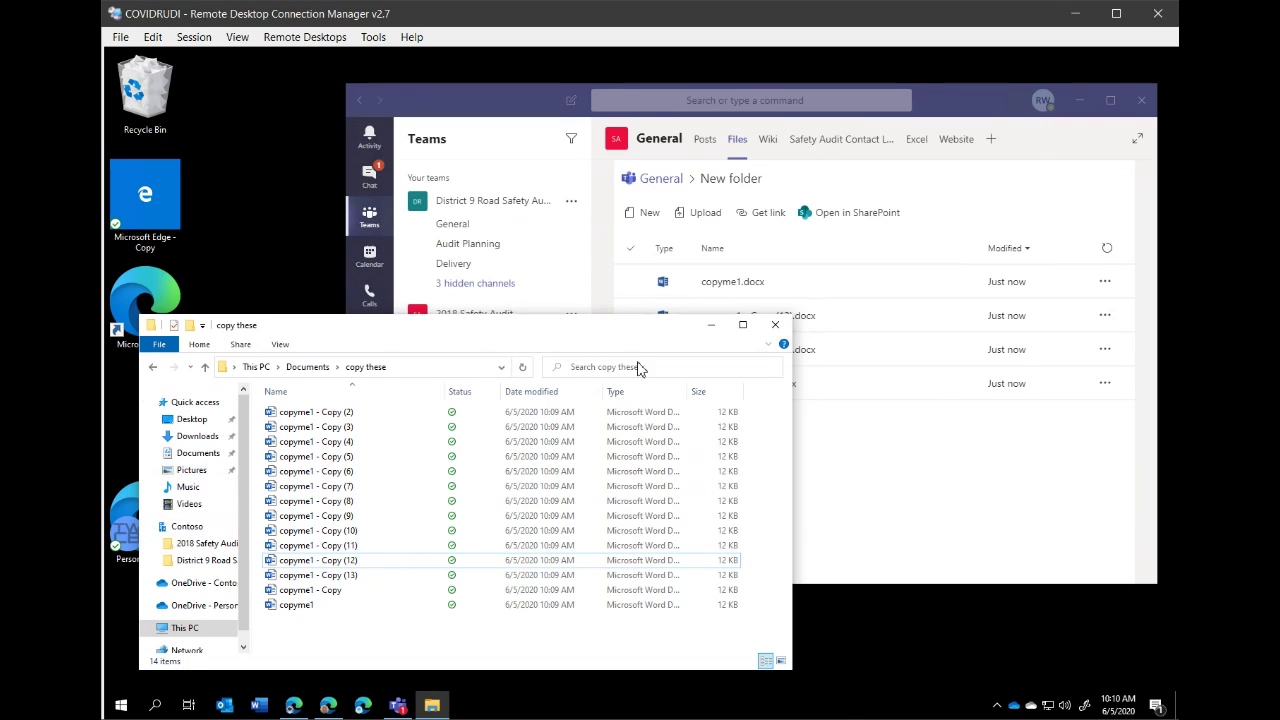
mouse_move(640, 368)
mouse_down()
mouse_move(686, 477)
mouse_move(643, 337)
mouse_move(631, 372)
mouse_up()
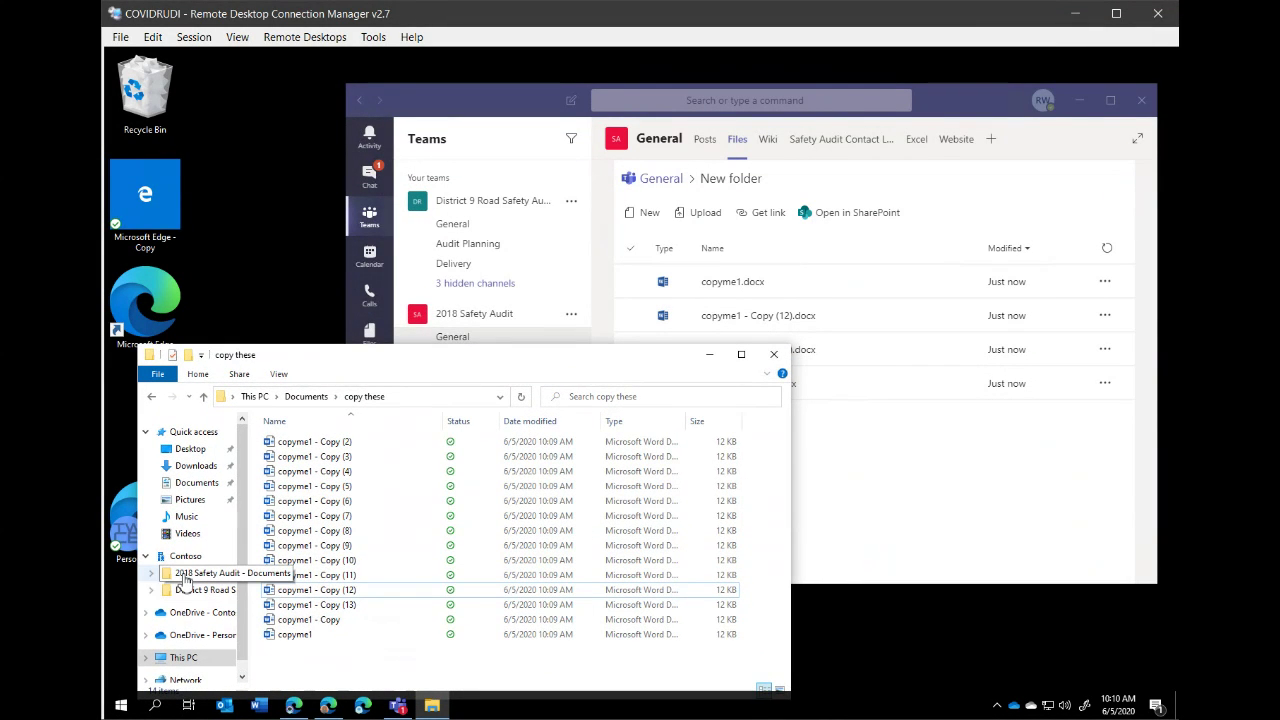
Open New folder inside General of the synced 2018 Safety Audit library in File Explorer and view the uploaded files
click(184, 576)
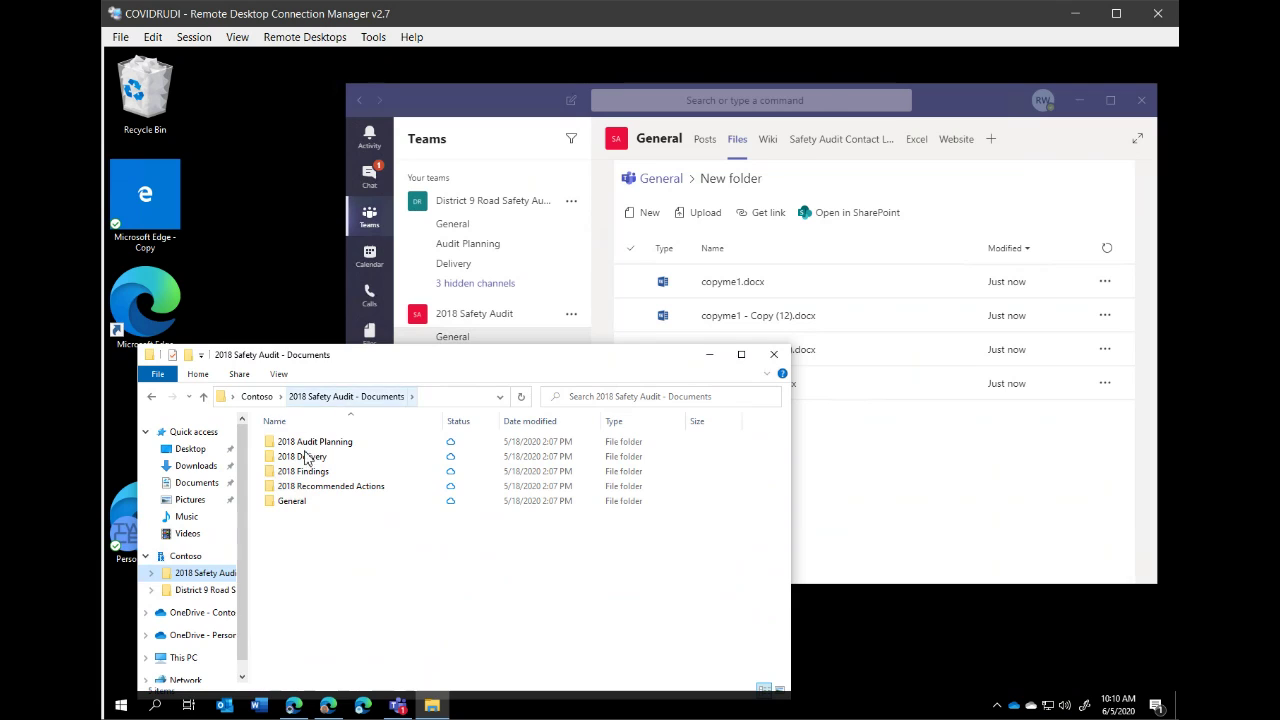
double_click(285, 508)
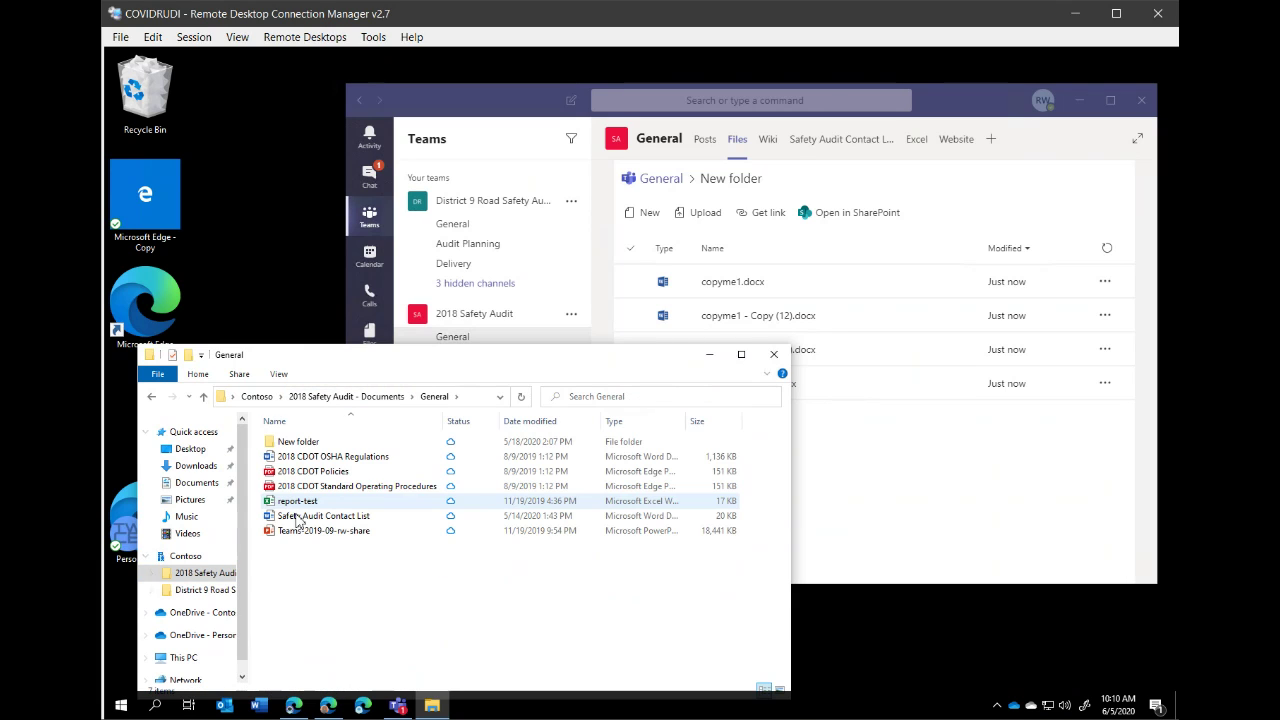
double_click(298, 443)
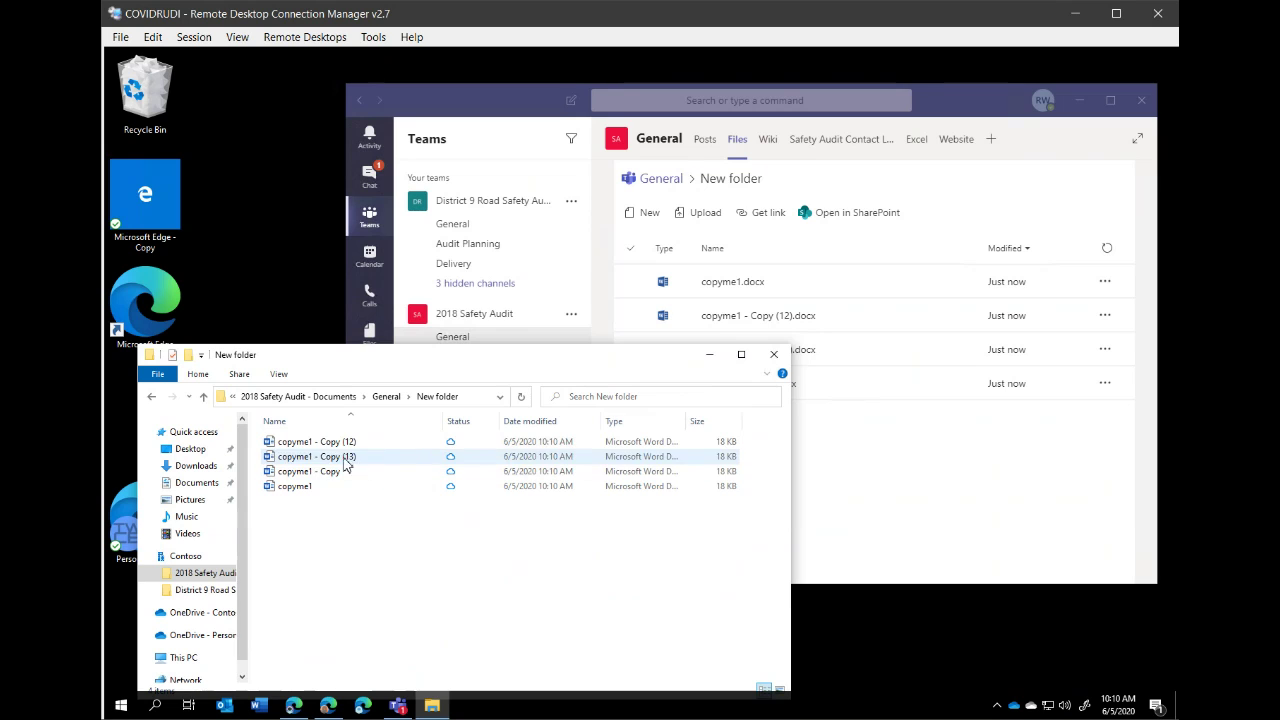
drag(665, 358, 686, 334)
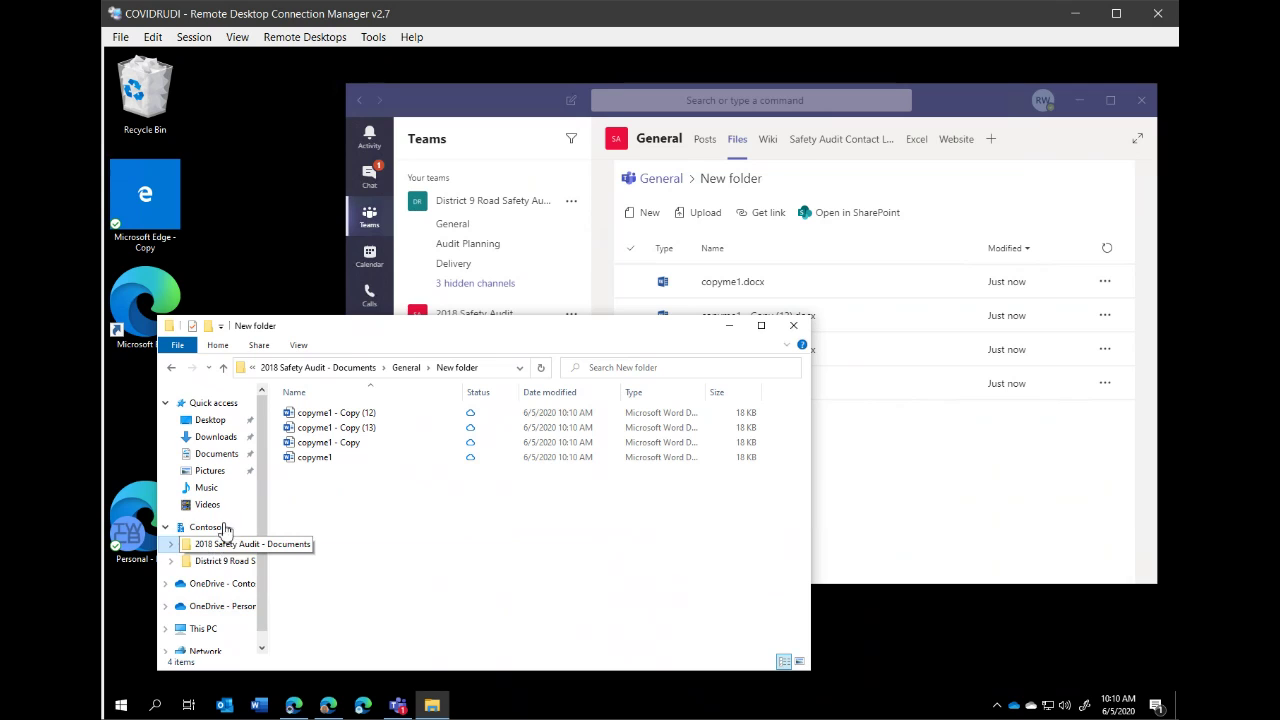
Copy the files copyme1 - Copy (4) through Copy (9) from the "copy these" folder in Documents
click(217, 454)
double_click(310, 413)
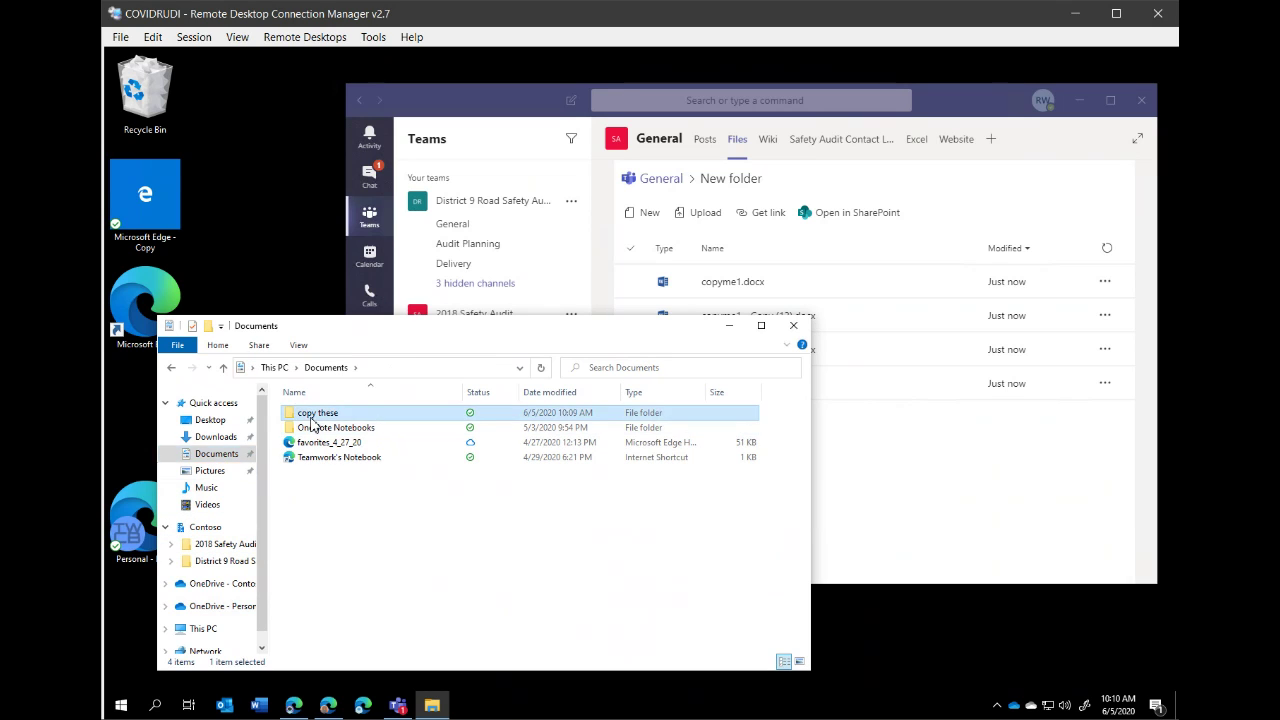
click(443, 517)
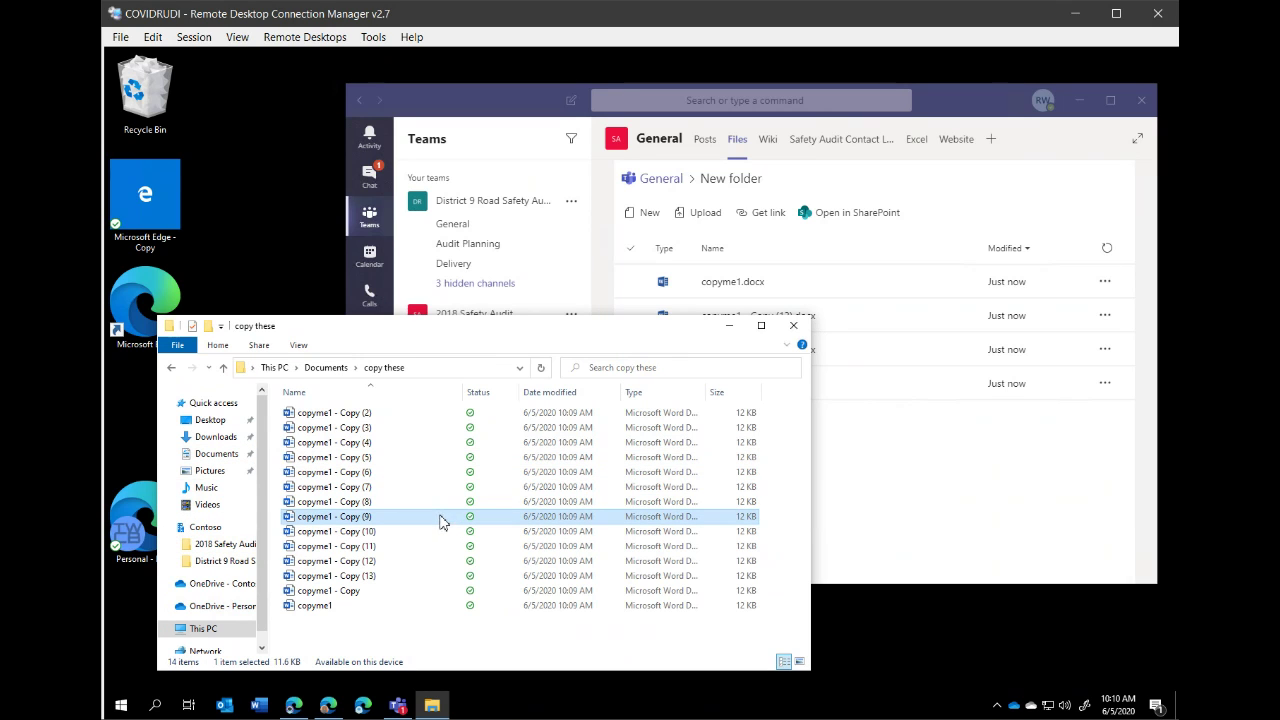
shift+click(385, 443)
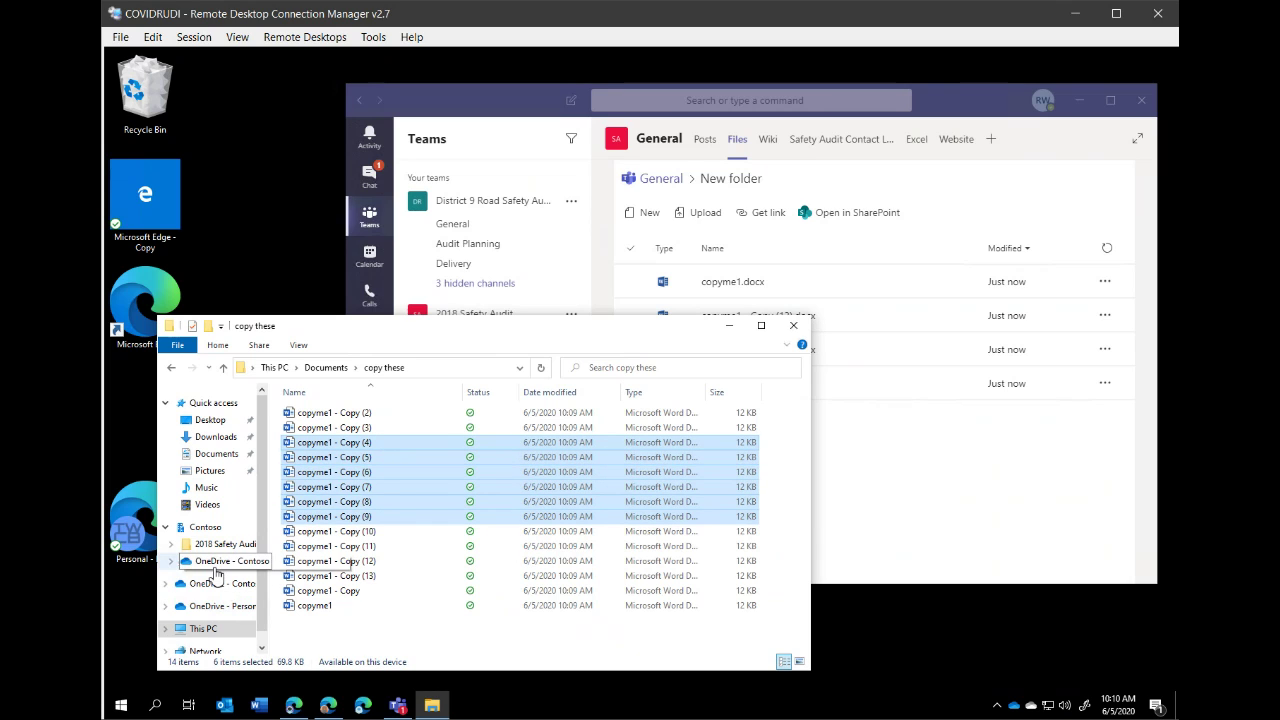
Paste the six copied files into General > New folder of the synced 2018 Safety Audit library
click(222, 561)
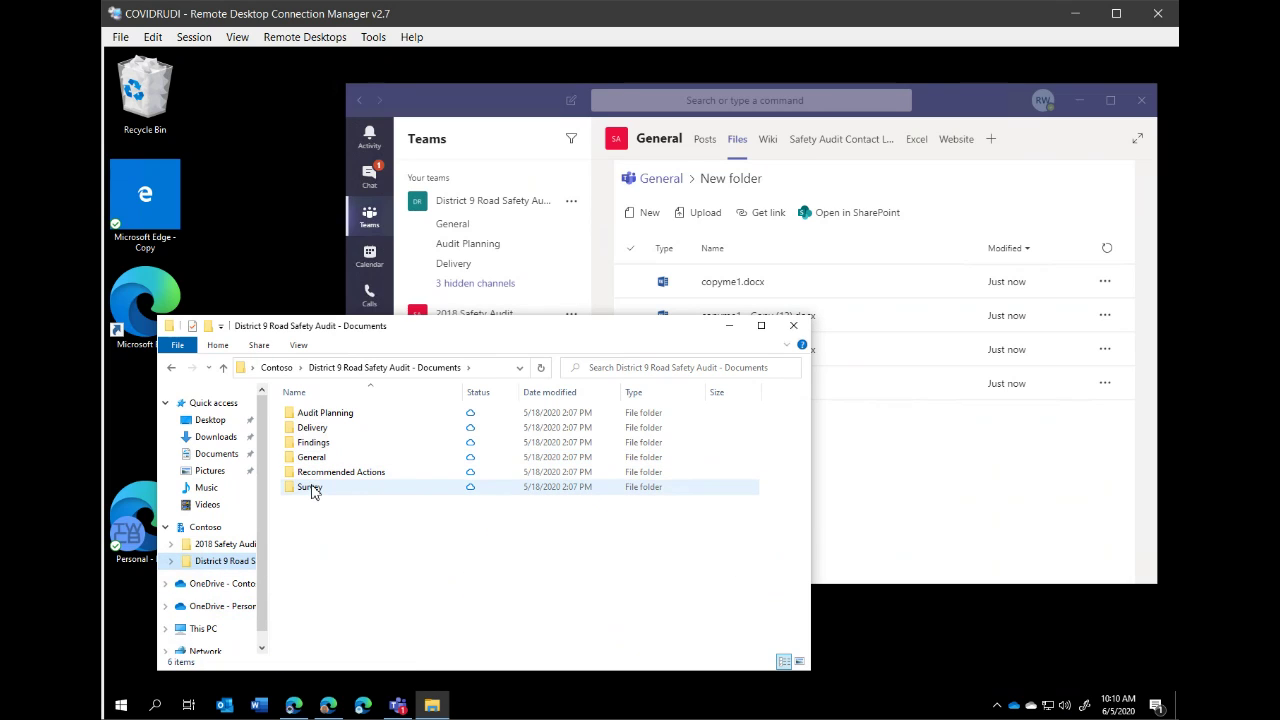
click(208, 546)
double_click(329, 472)
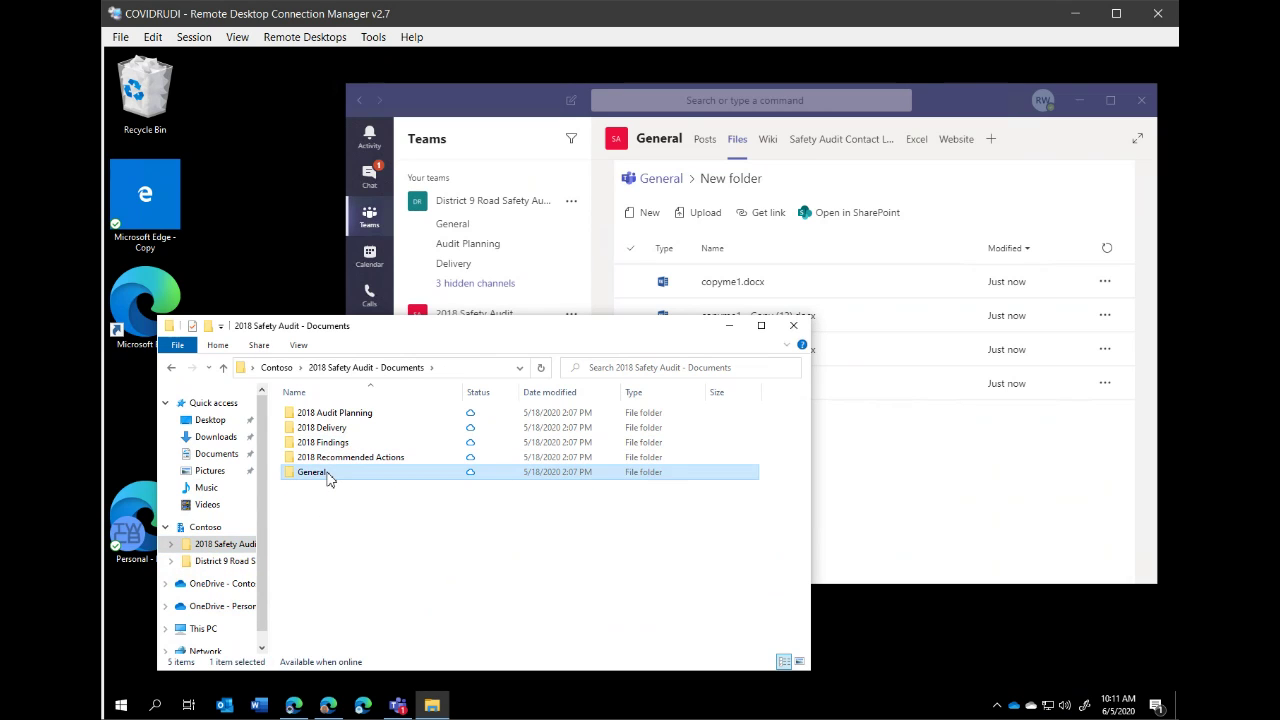
double_click(318, 412)
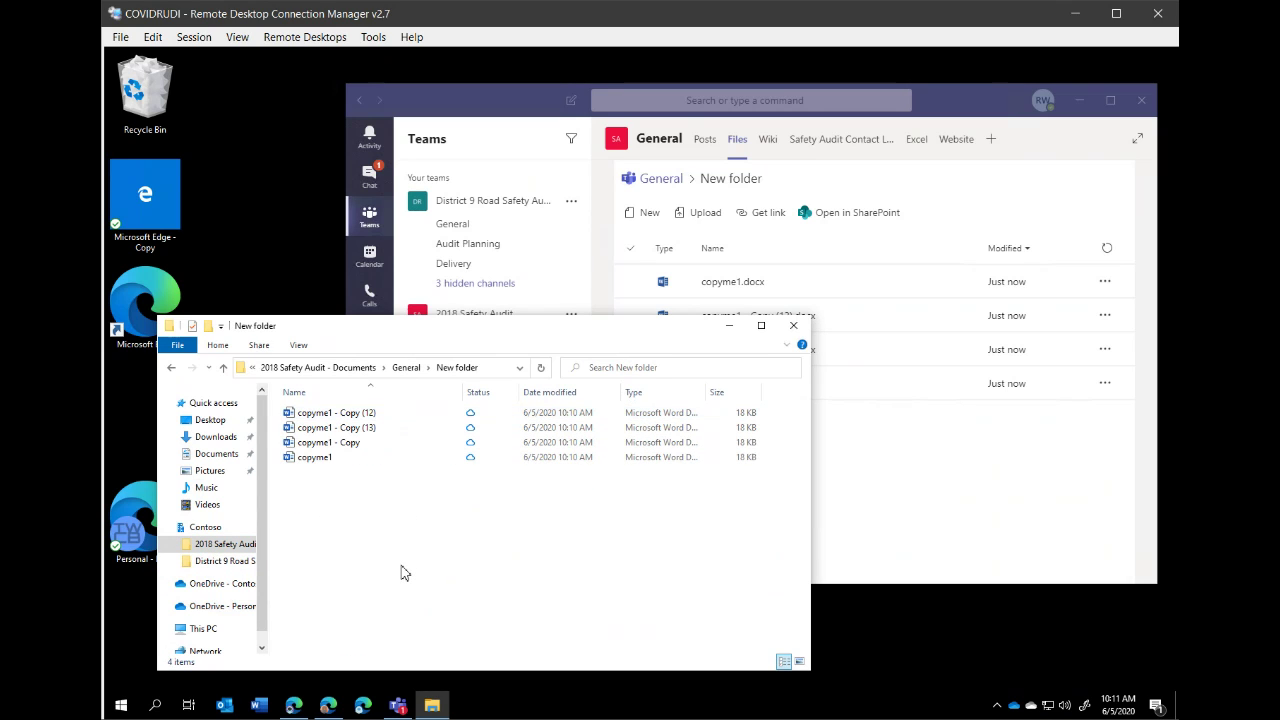
key(ctrl+v)
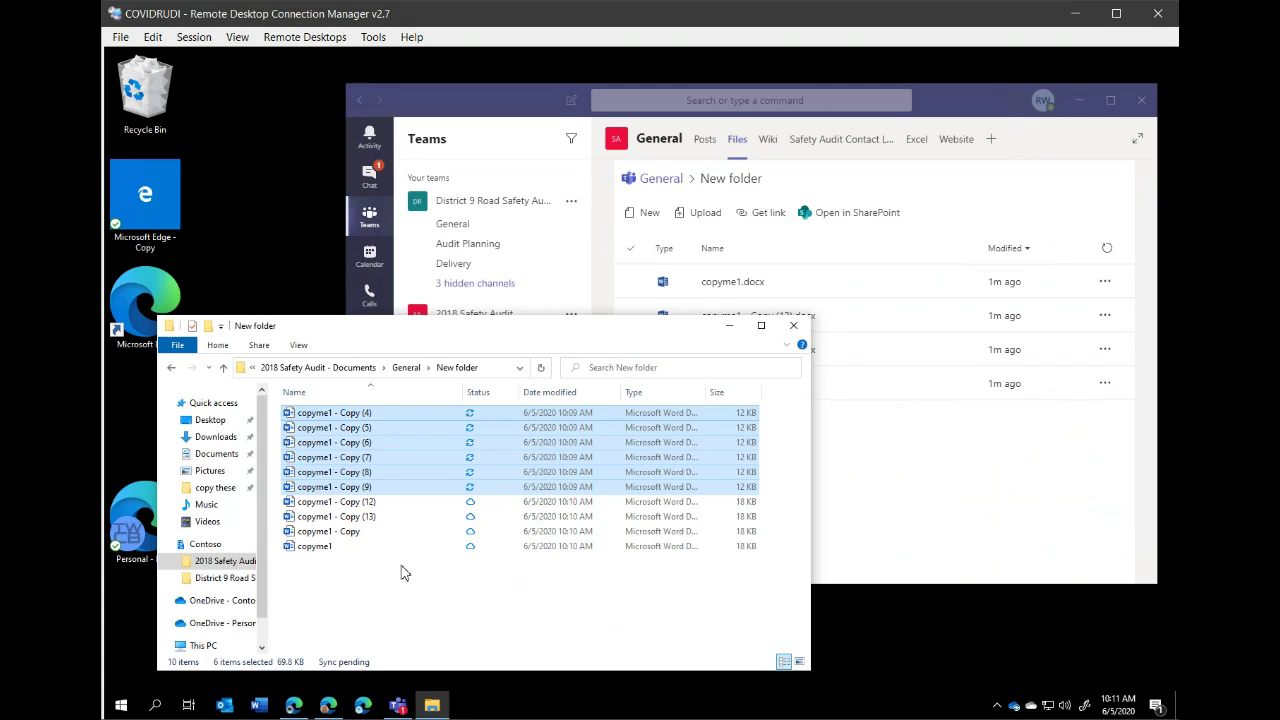
click(398, 586)
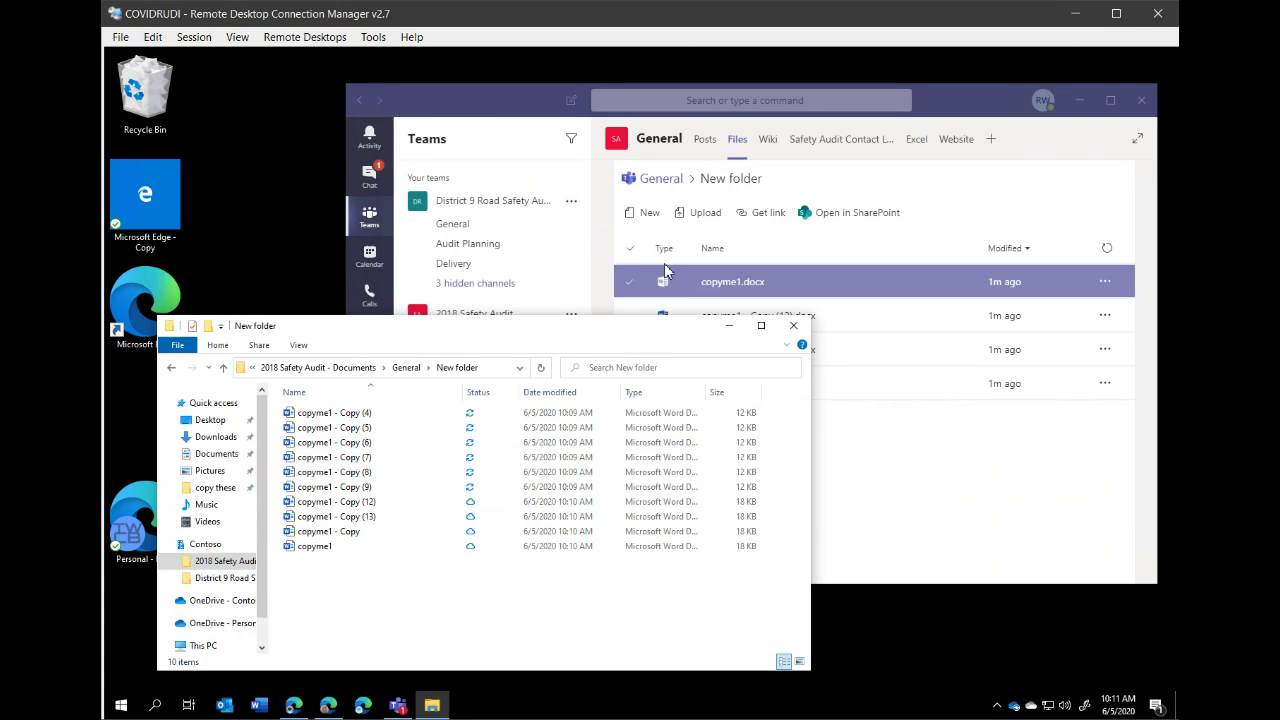
Switch to Teams, refresh New folder's file list and look through it for the files added from File Explorer
click(508, 104)
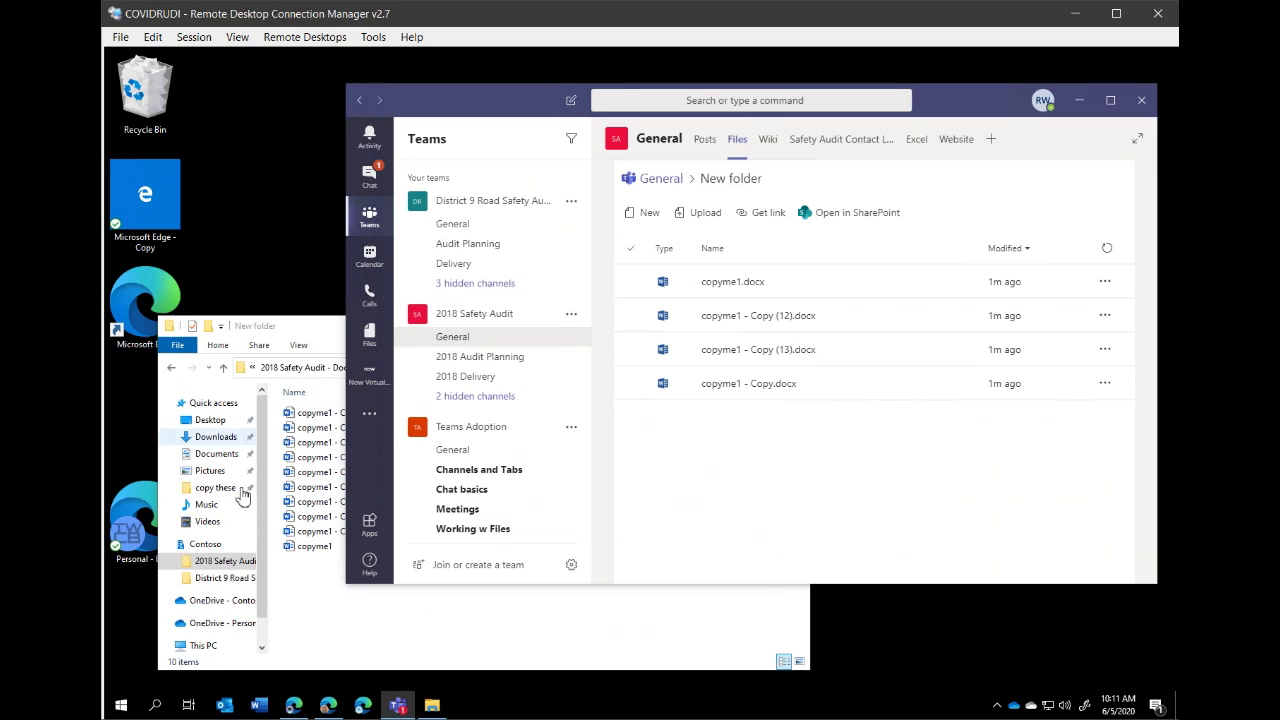
click(1110, 252)
click(918, 412)
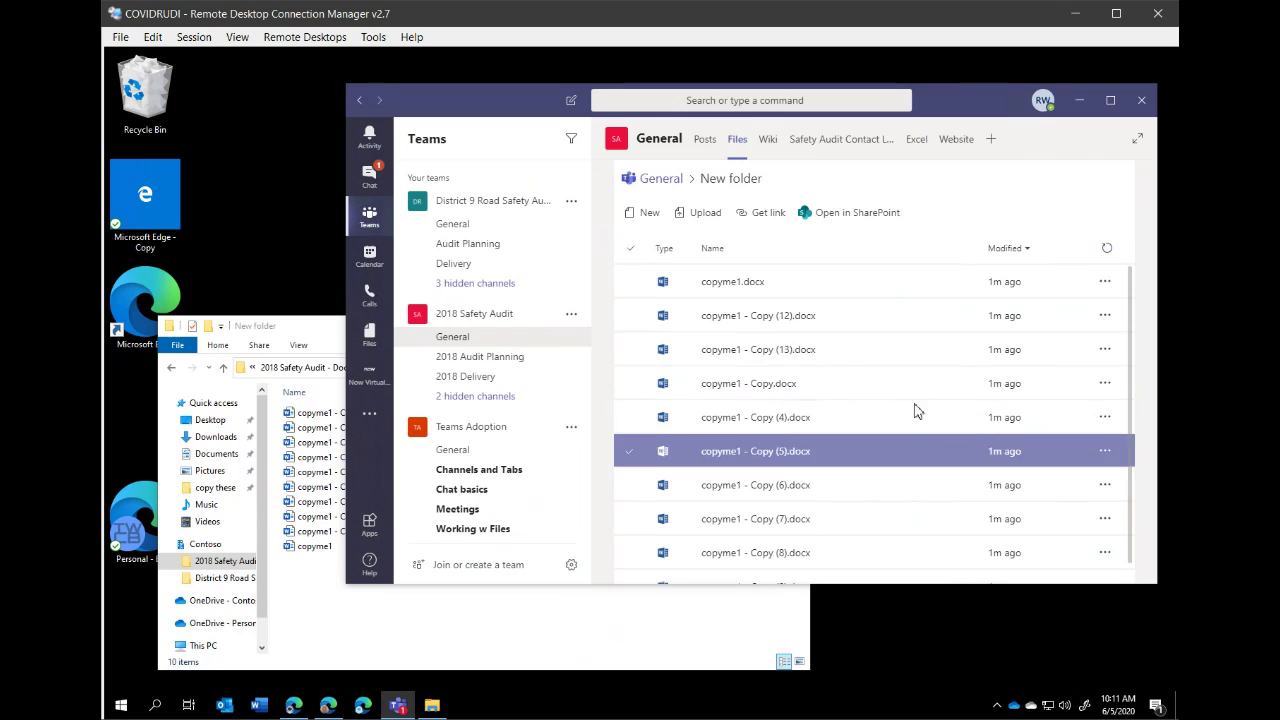
scroll(900, 465, down, 1)
click(812, 458)
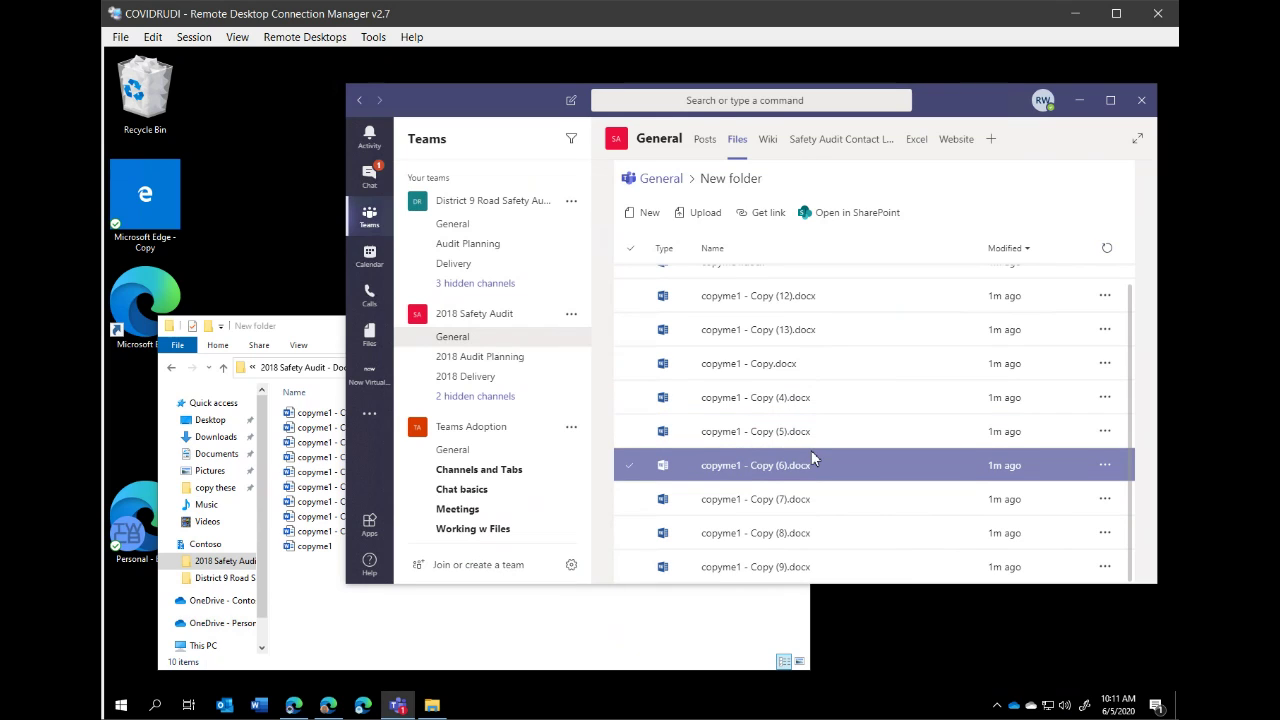
click(857, 329)
scroll(840, 400, up, 1)
click(839, 412)
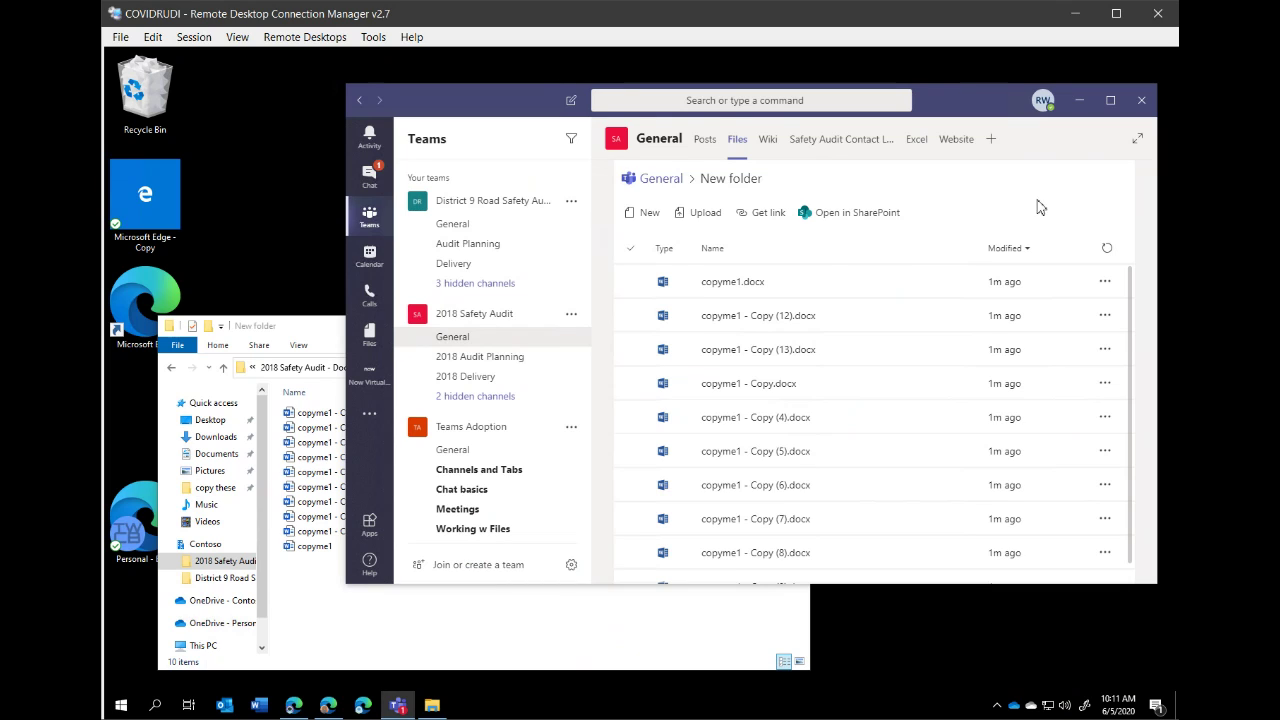
Compare the synced New folder in File Explorer with the Teams list, and show the available actions for copyme1 - Copy (12).docx
click(316, 333)
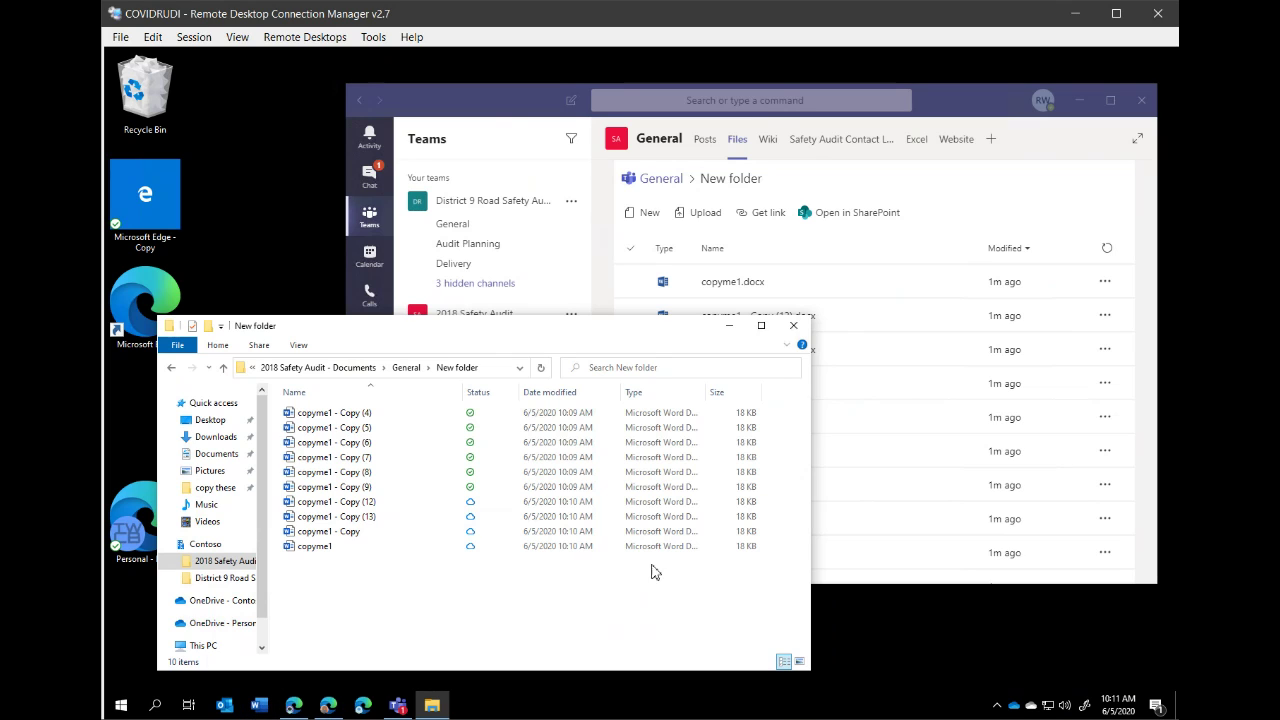
click(506, 108)
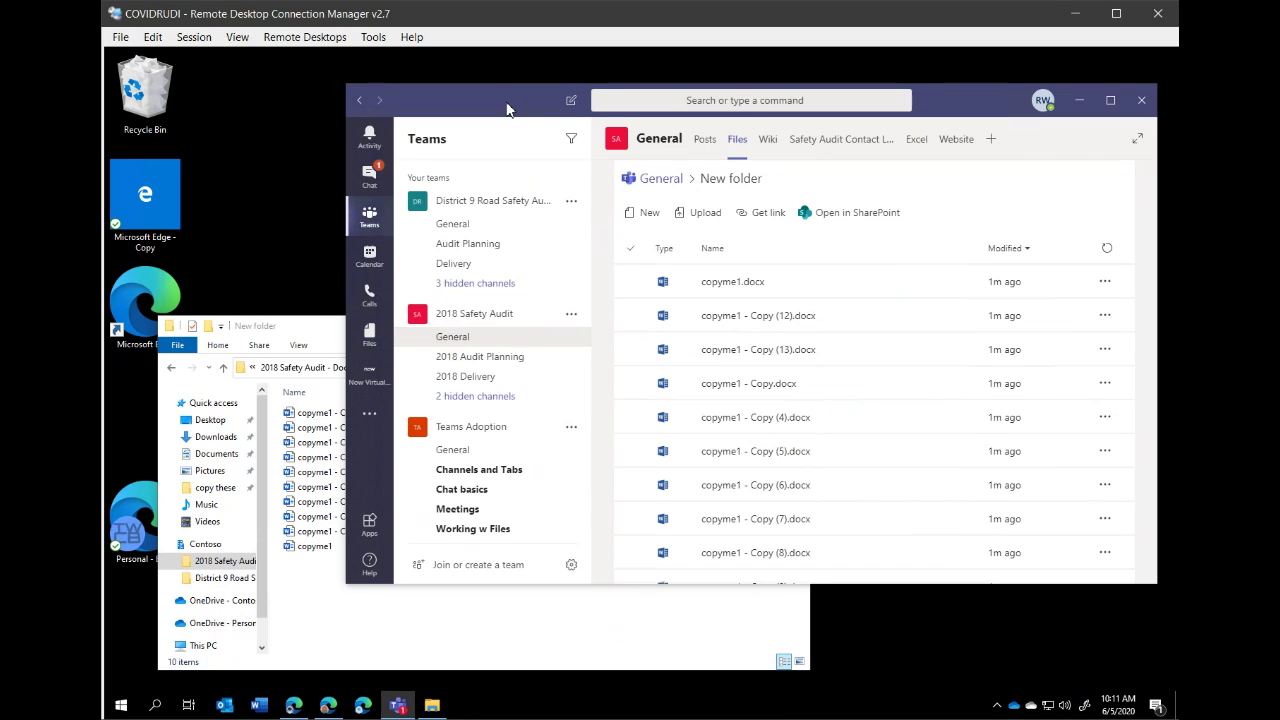
scroll(760, 315, down, 1)
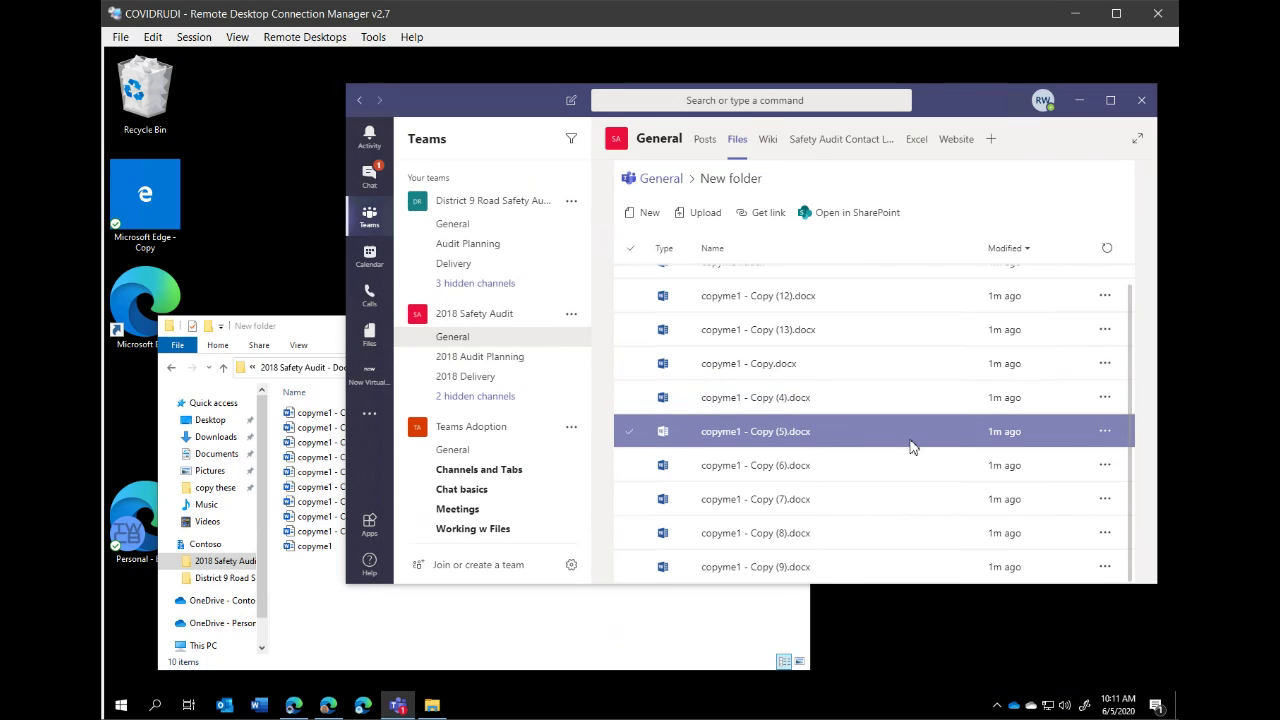
scroll(869, 431, up, 1)
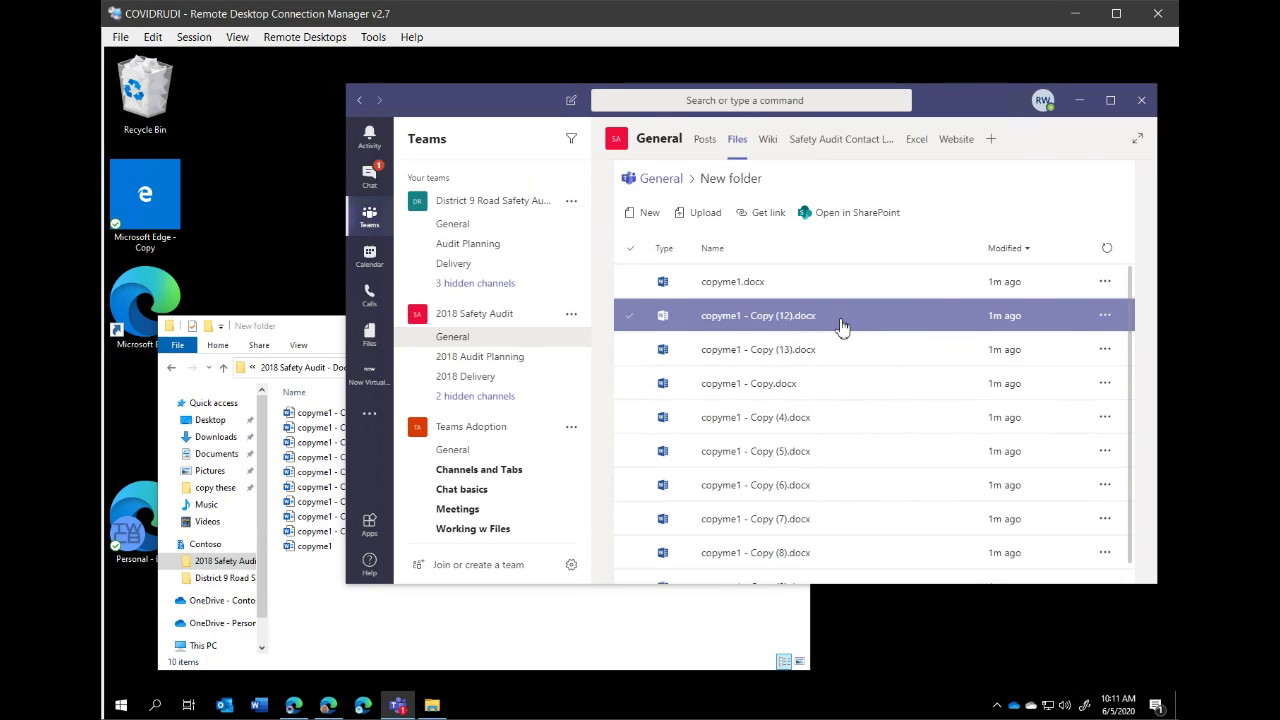
click(1105, 315)
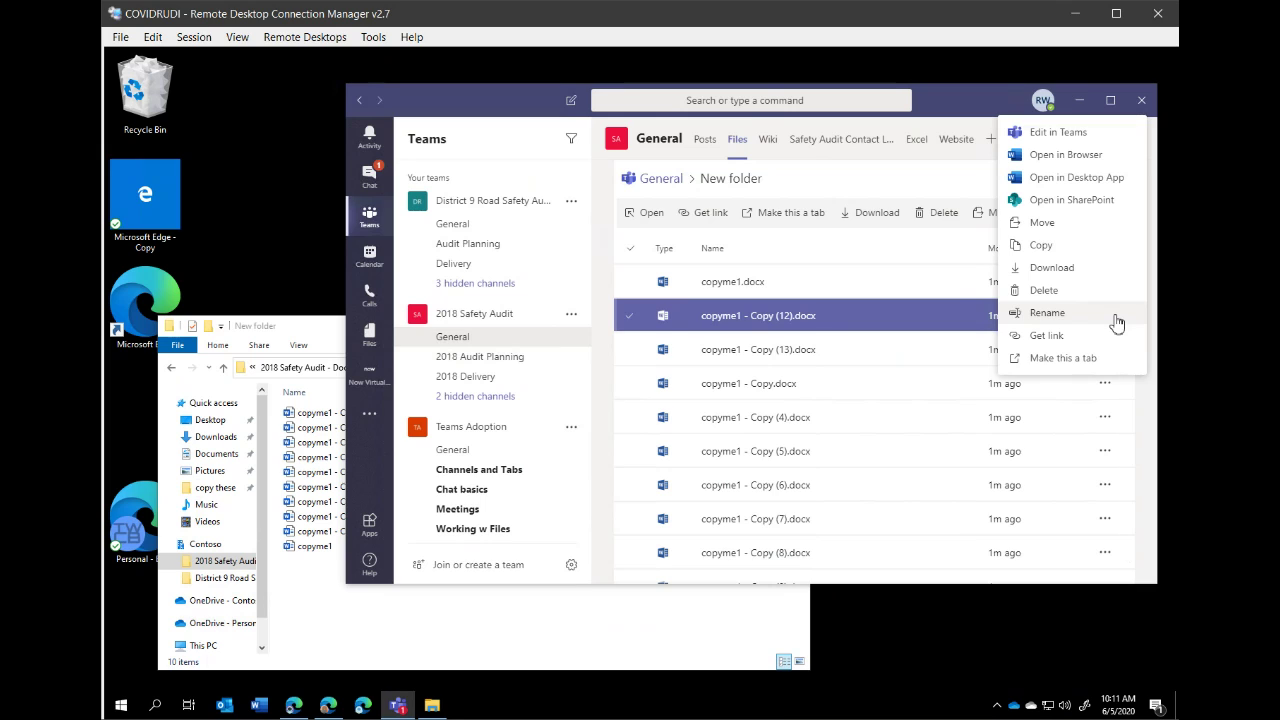
click(1071, 380)
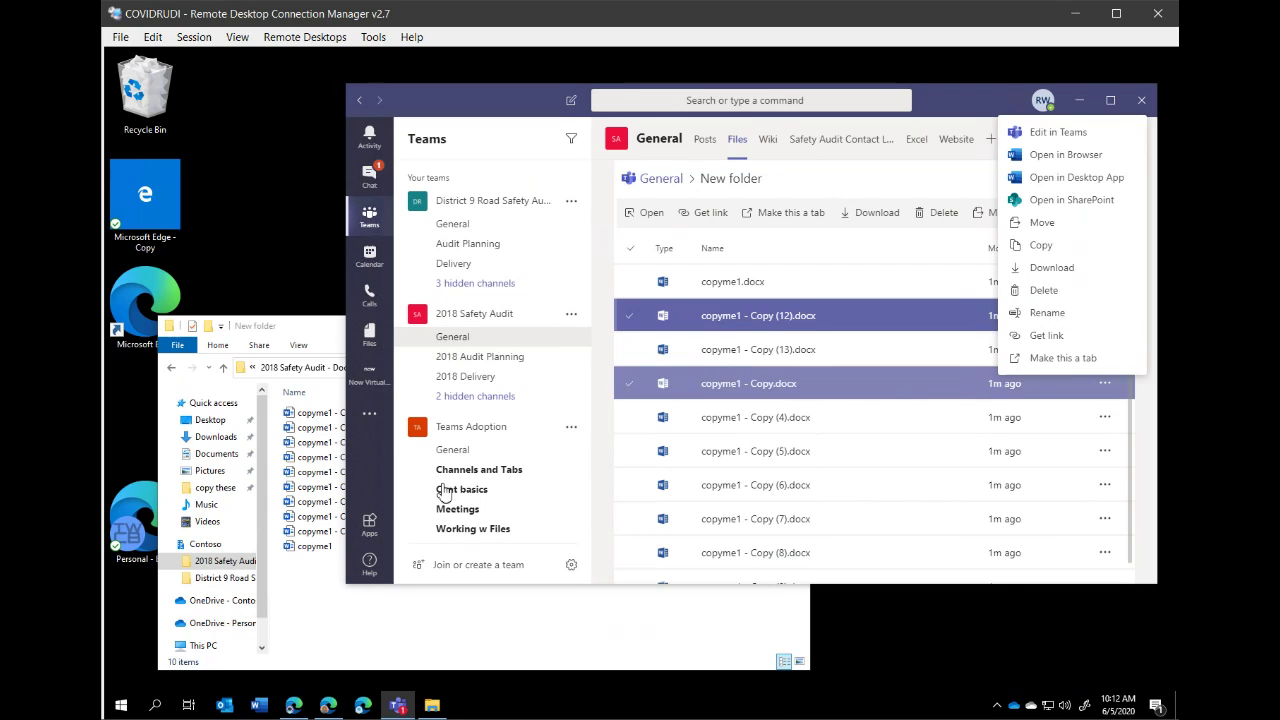
In File Explorer, widen the folder tree and view the synced District 9 Road Safety Audit and 2018 Safety Audit libraries
click(297, 600)
drag(320, 585, 303, 532)
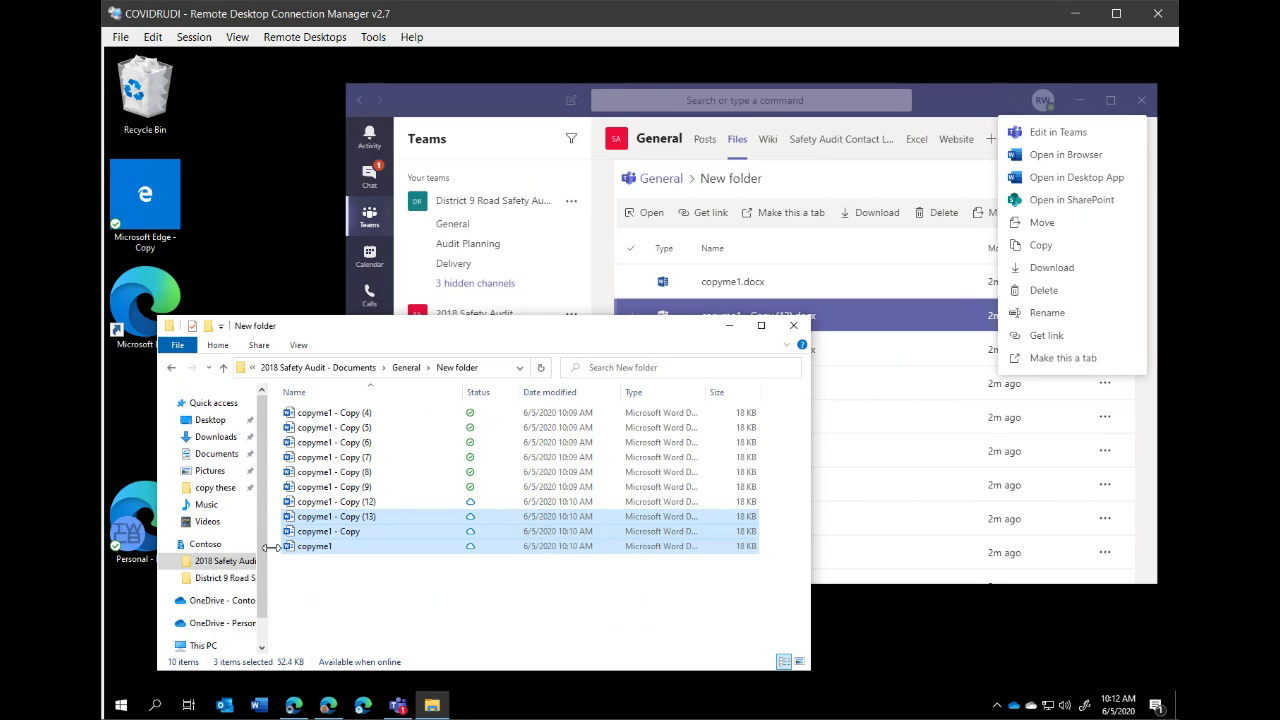
drag(267, 547, 350, 548)
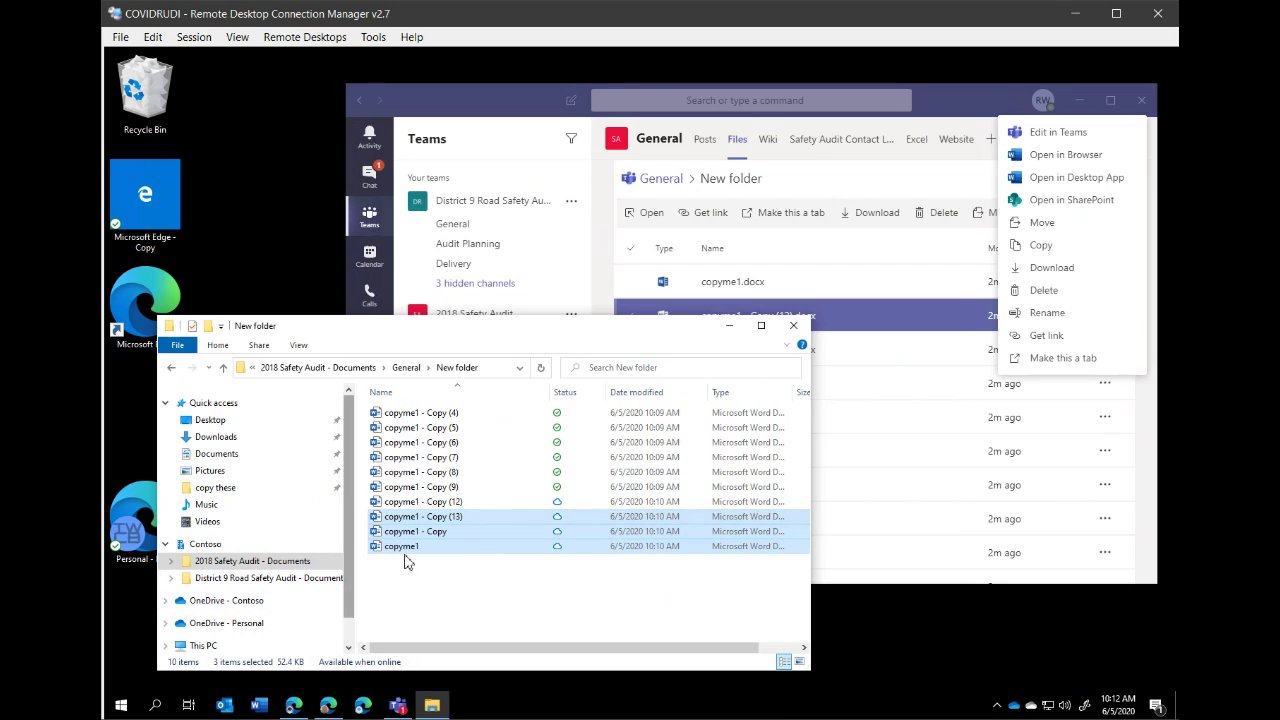
click(255, 580)
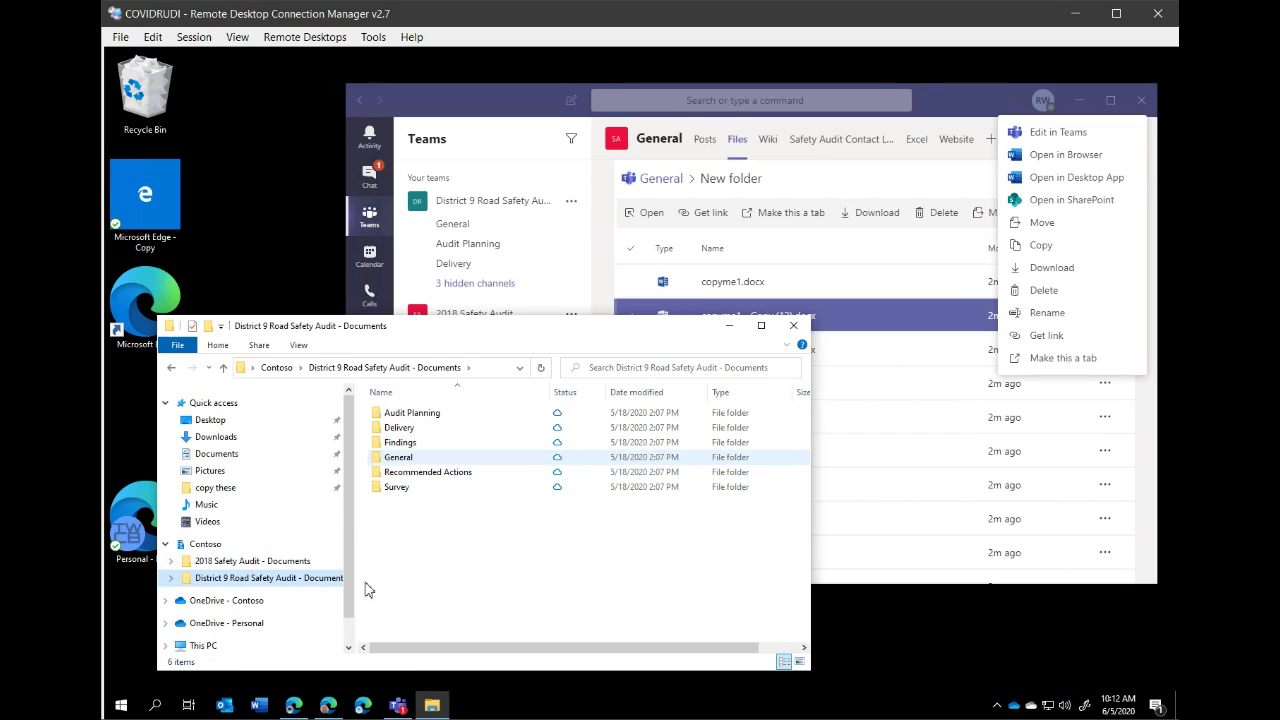
click(250, 561)
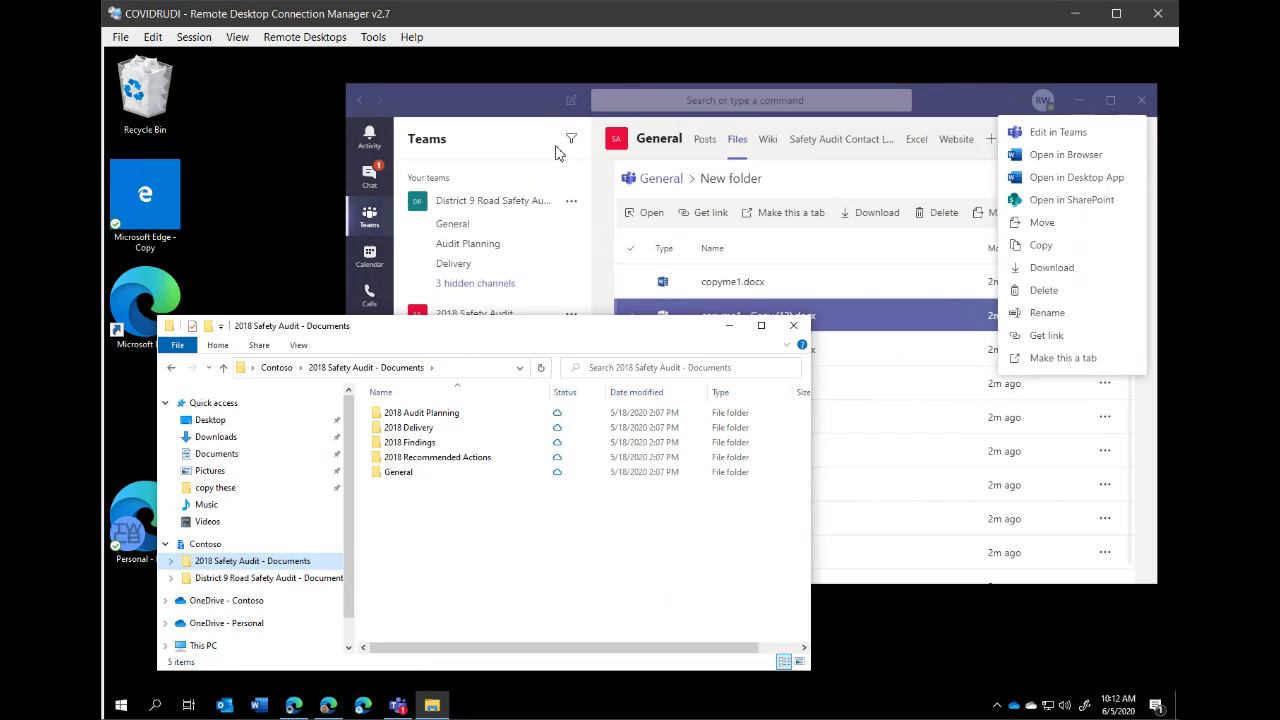
In Teams, move copyme1 - Copy (12).docx from New folder to the General channel of the District 9 Road Safety Audit team
click(536, 104)
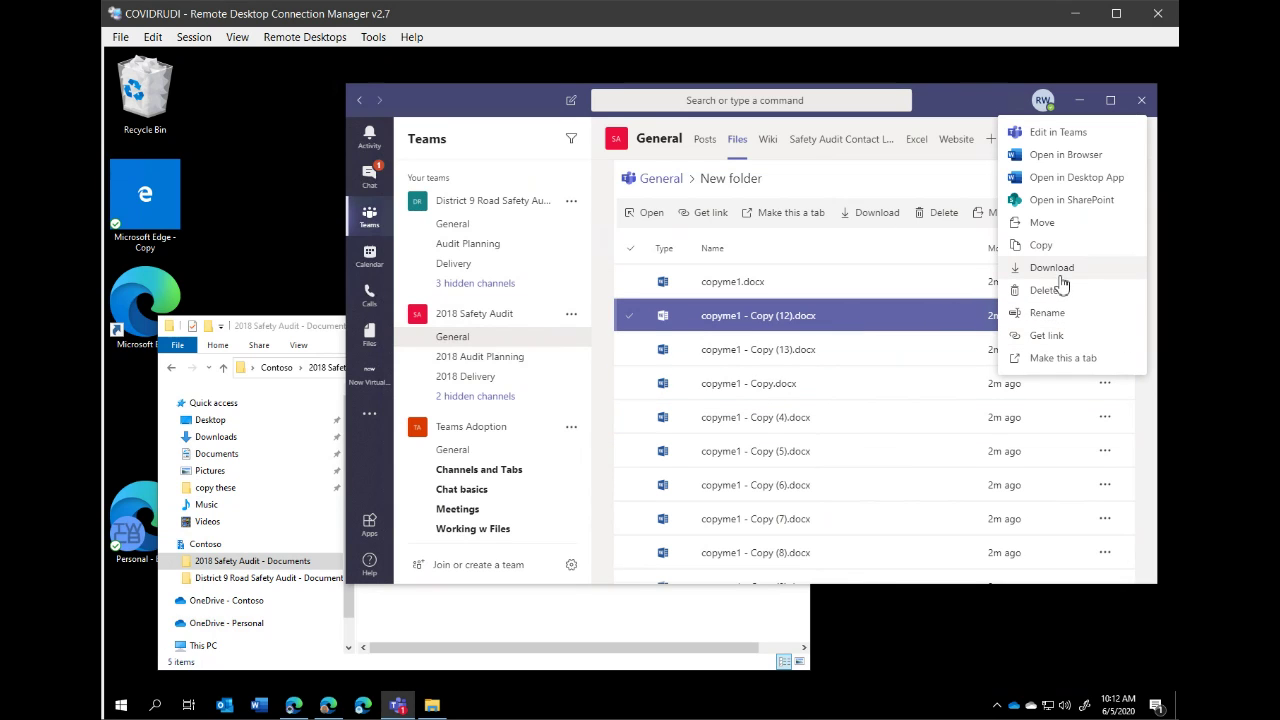
click(1050, 223)
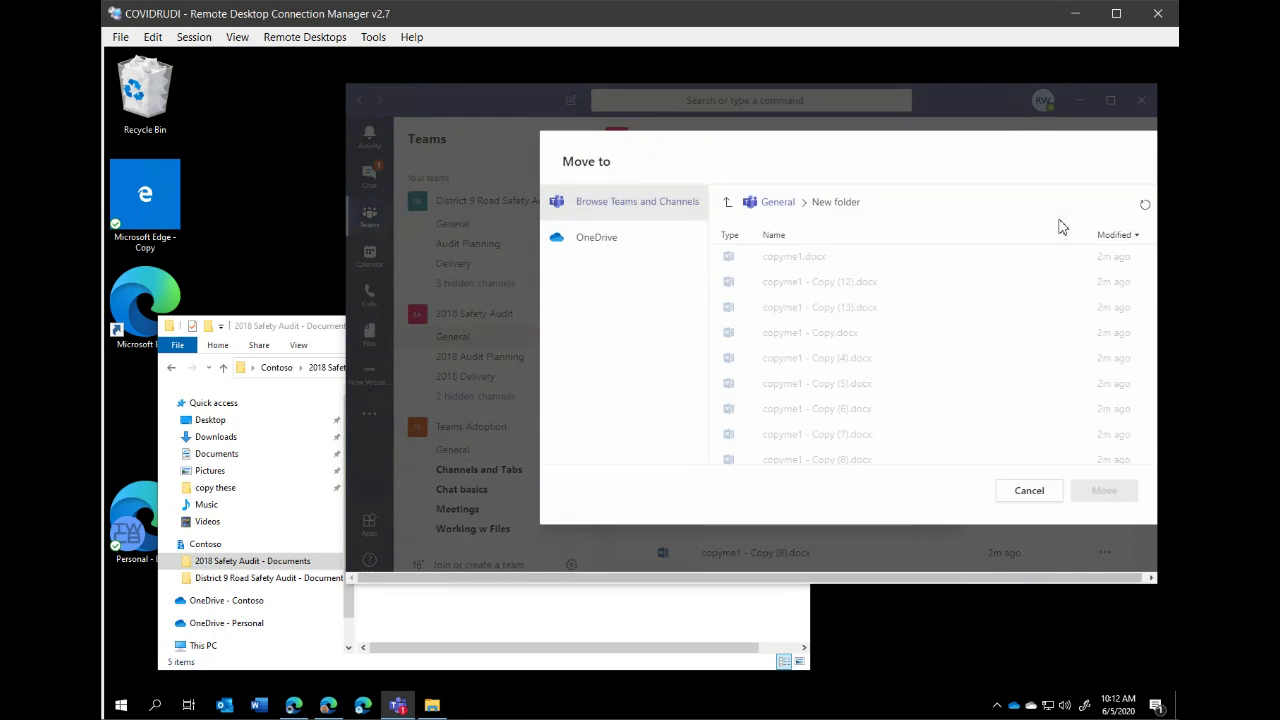
click(772, 205)
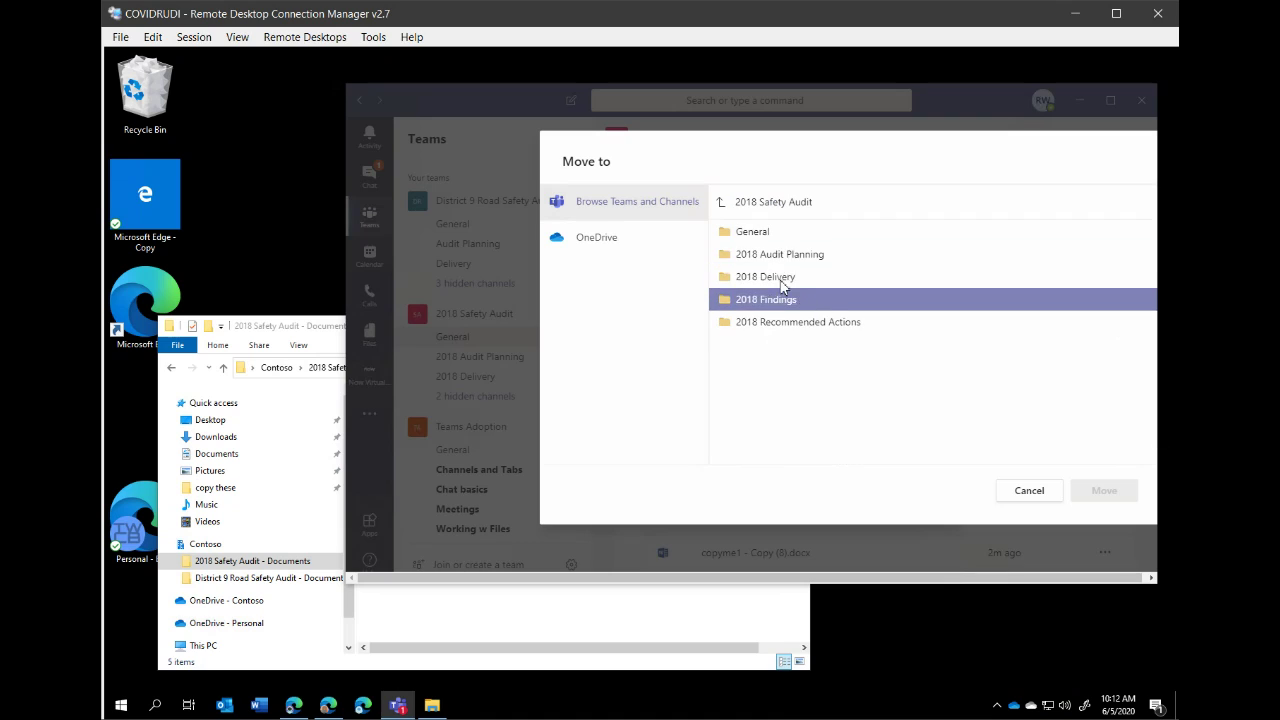
click(721, 203)
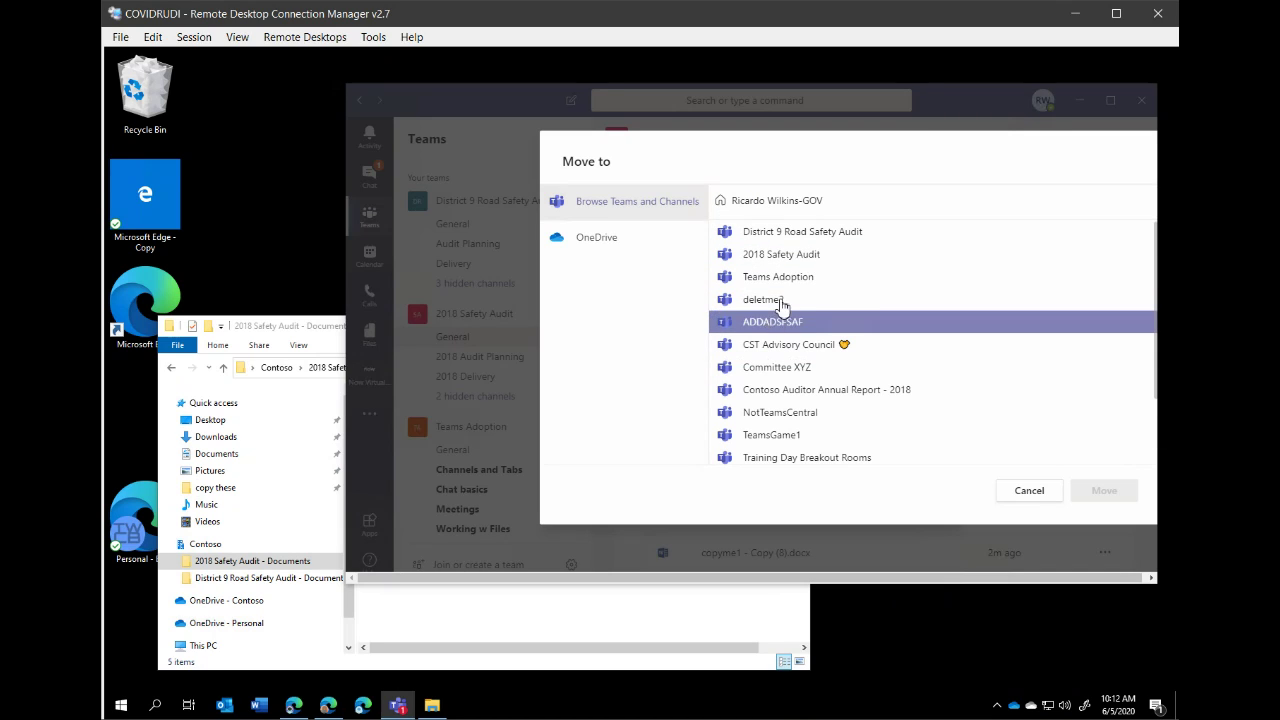
click(809, 238)
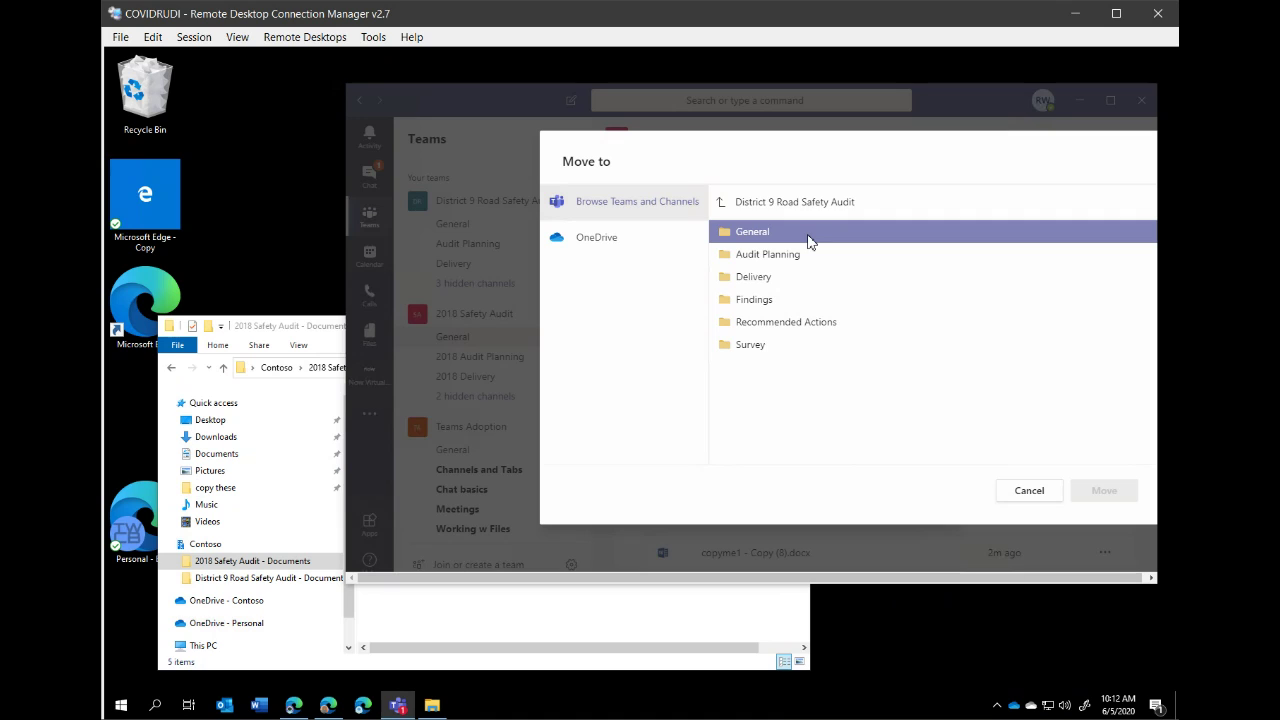
click(893, 238)
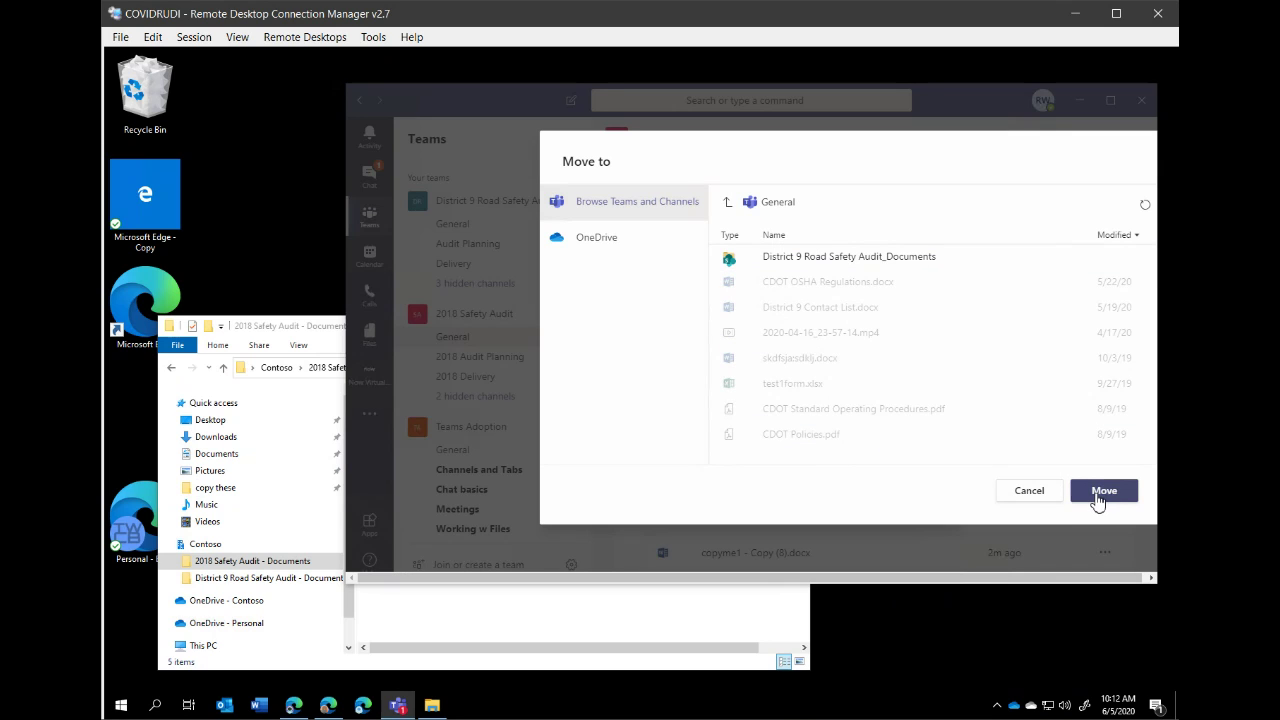
click(1101, 491)
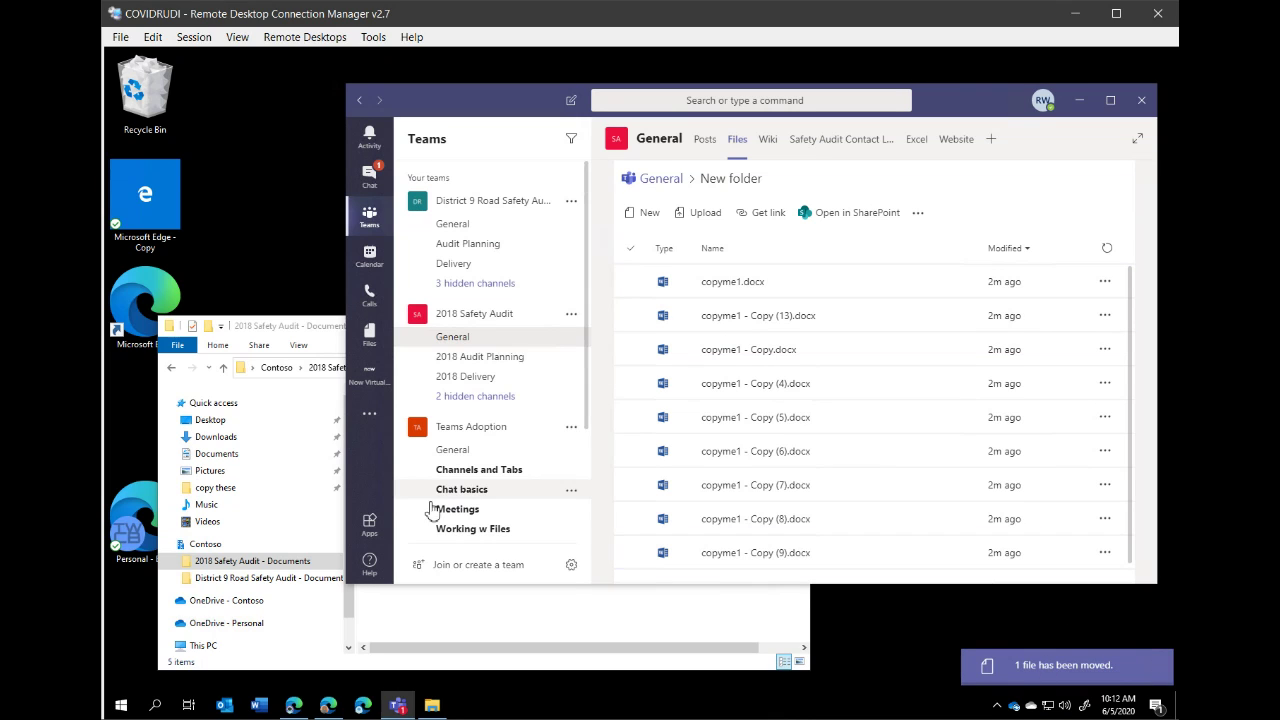
In File Explorer, open General in the synced District 9 Road Safety Audit library and select the moved copyme1 - Copy (12) file
click(290, 580)
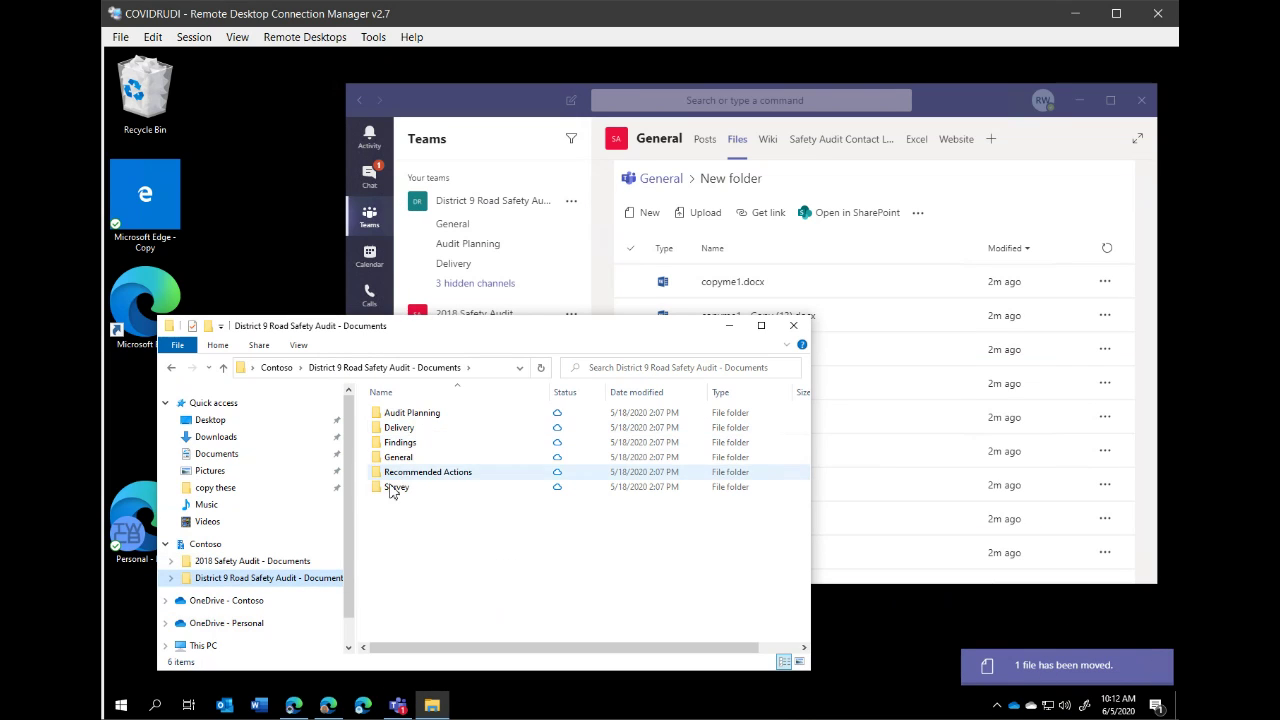
double_click(398, 457)
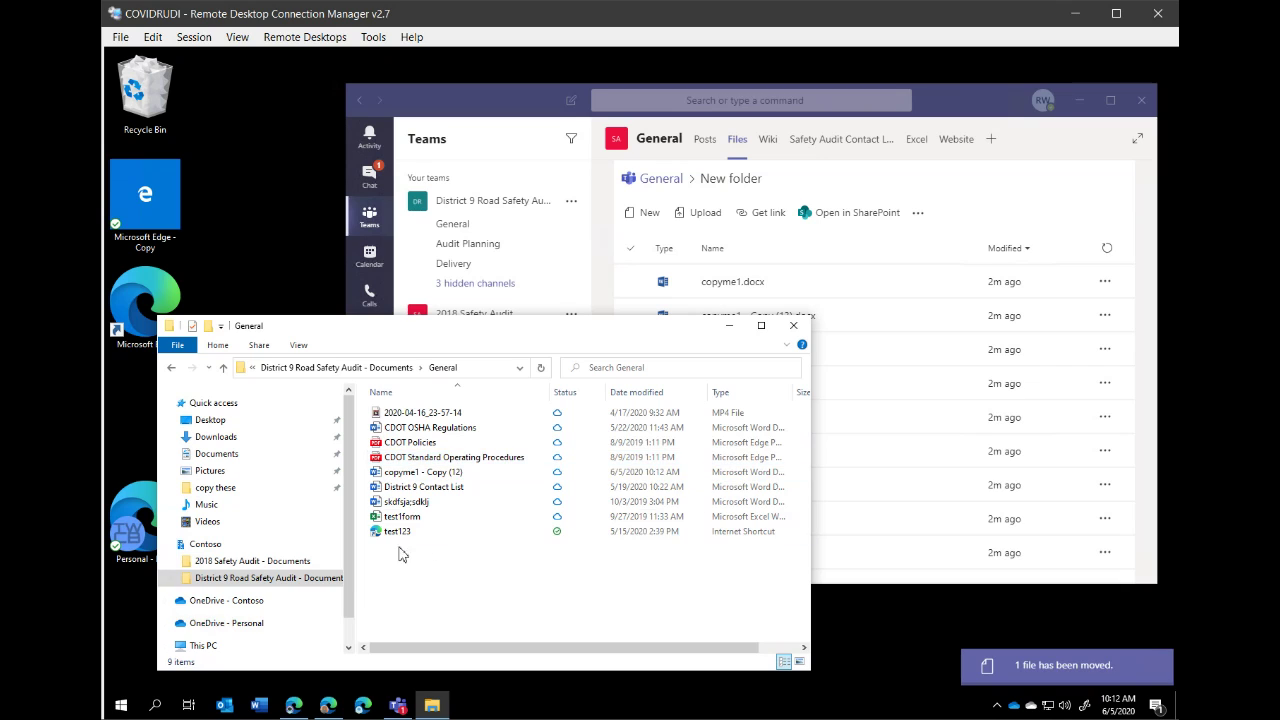
click(428, 472)
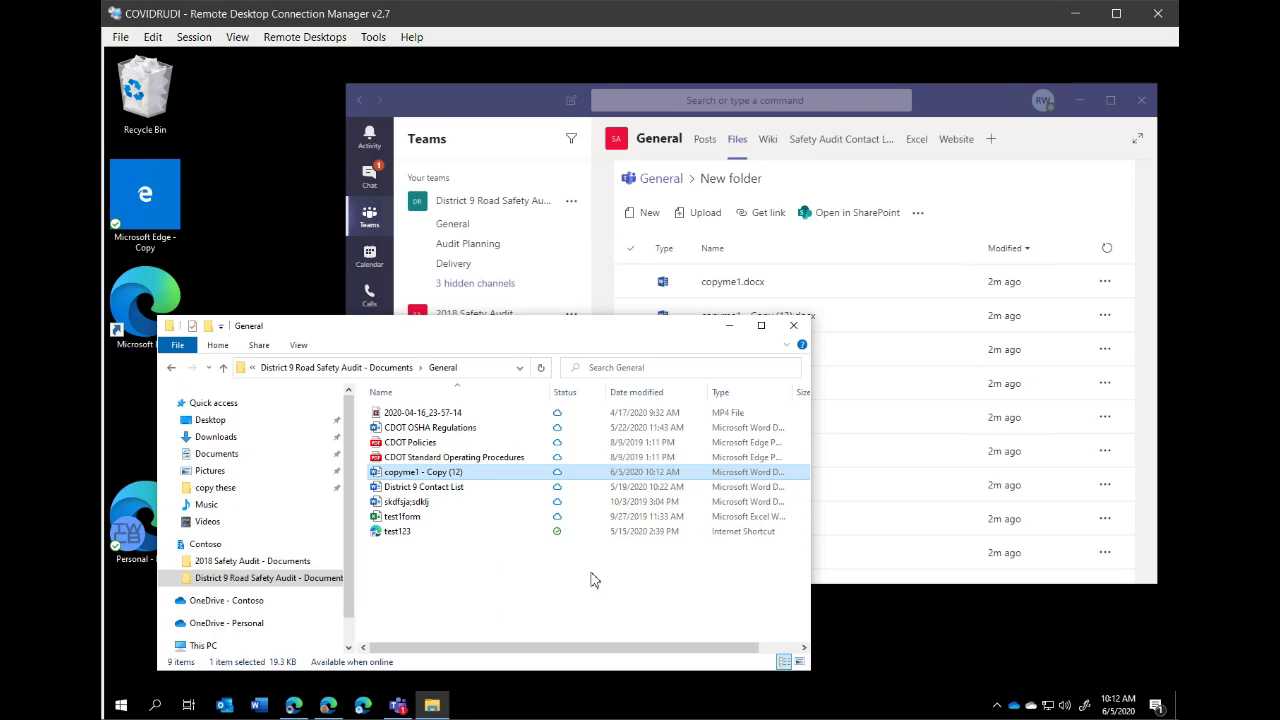
Switch back to Teams and shift its window so it covers more of the File Explorer window
click(496, 108)
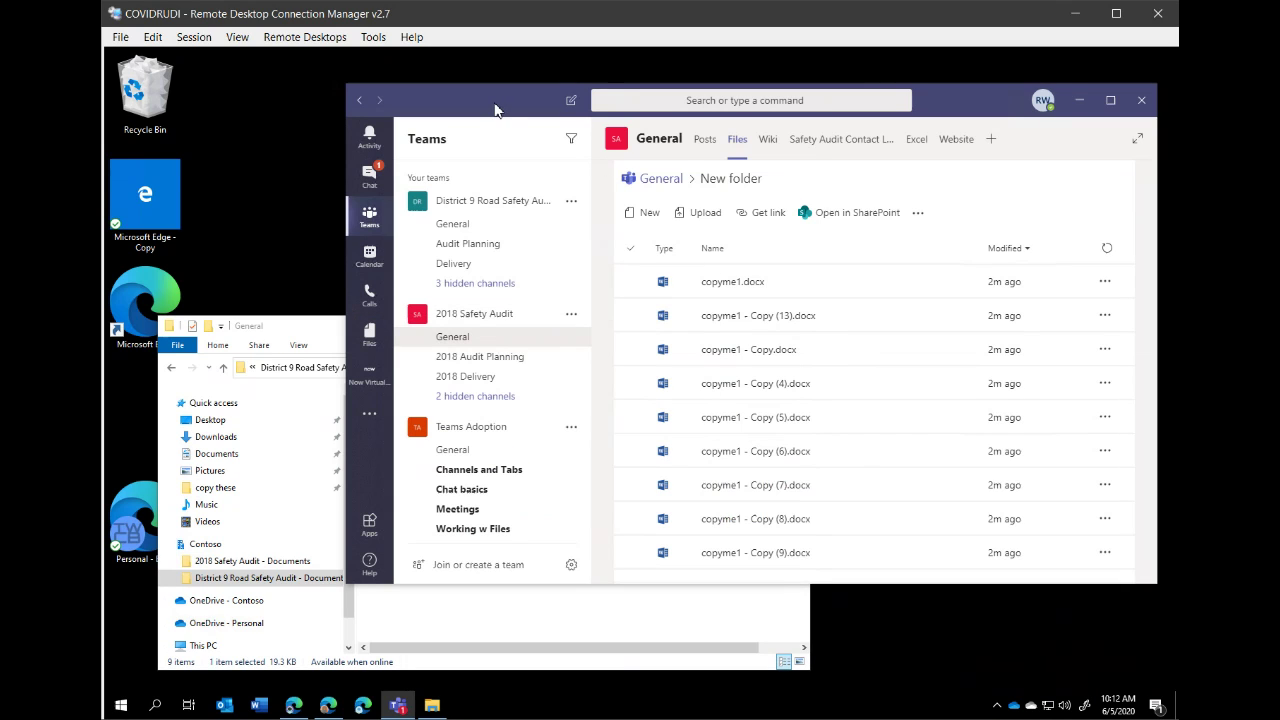
click(936, 297)
click(938, 297)
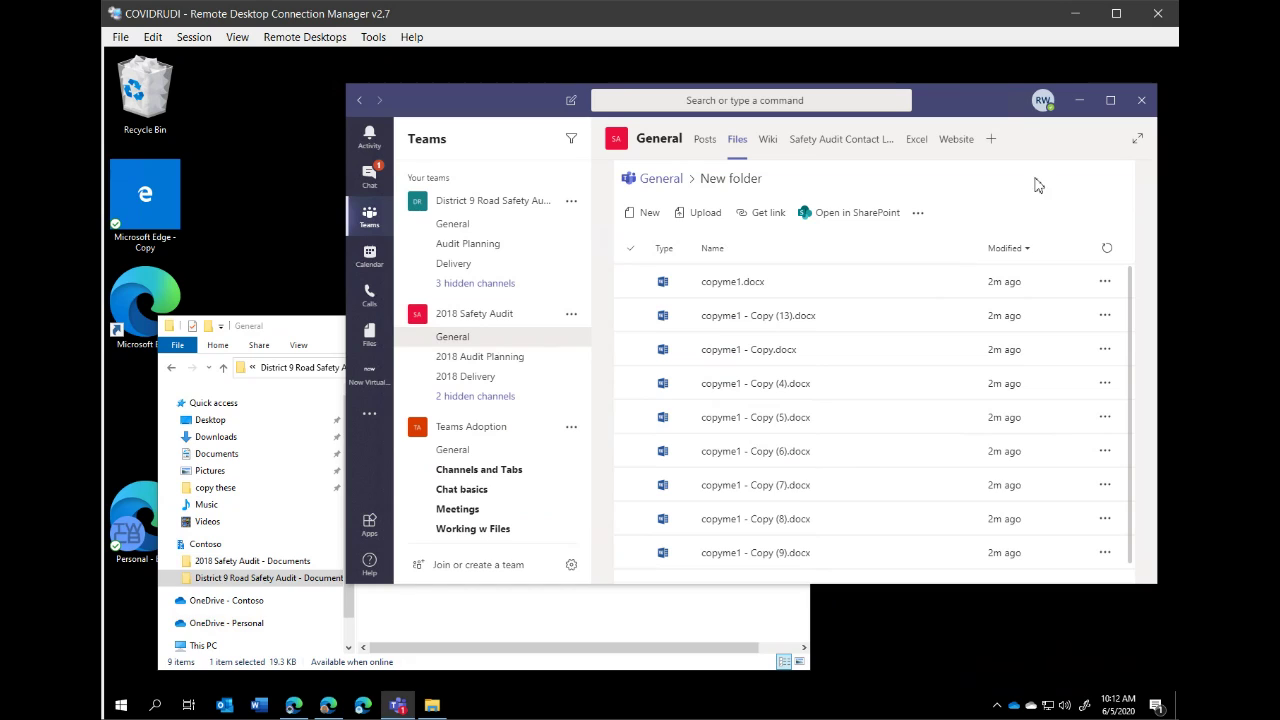
click(1010, 281)
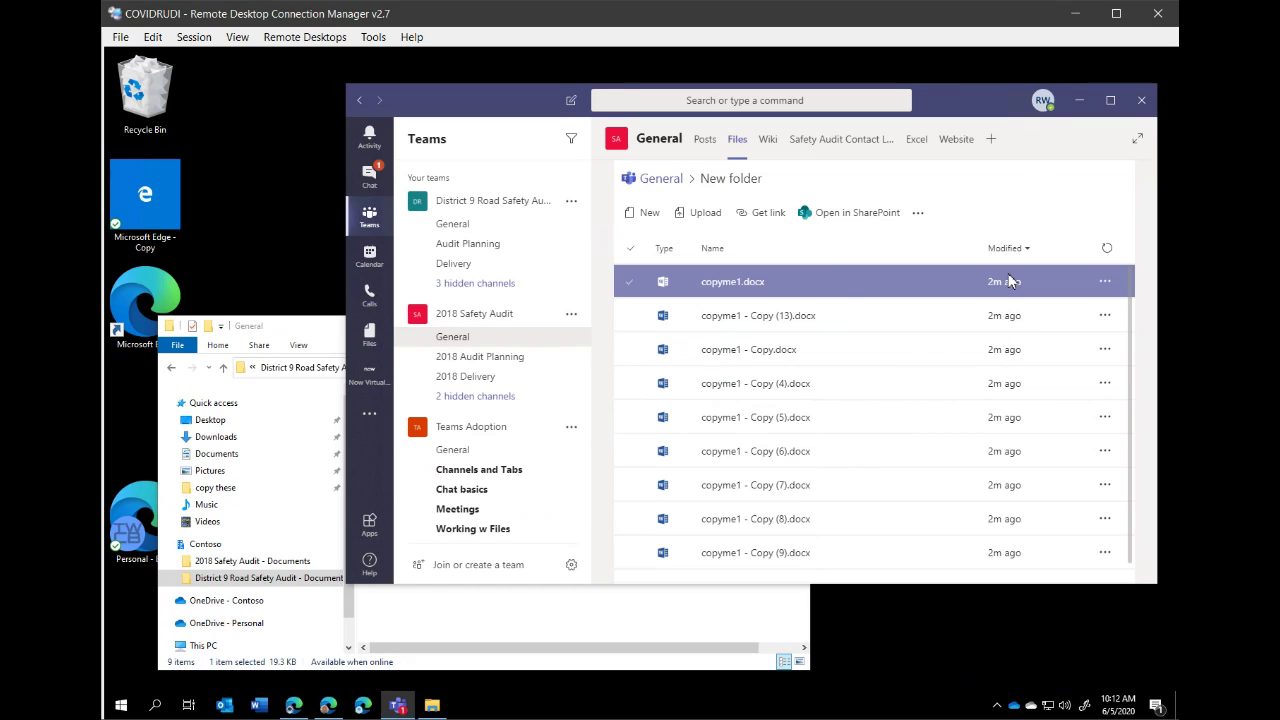
click(1013, 279)
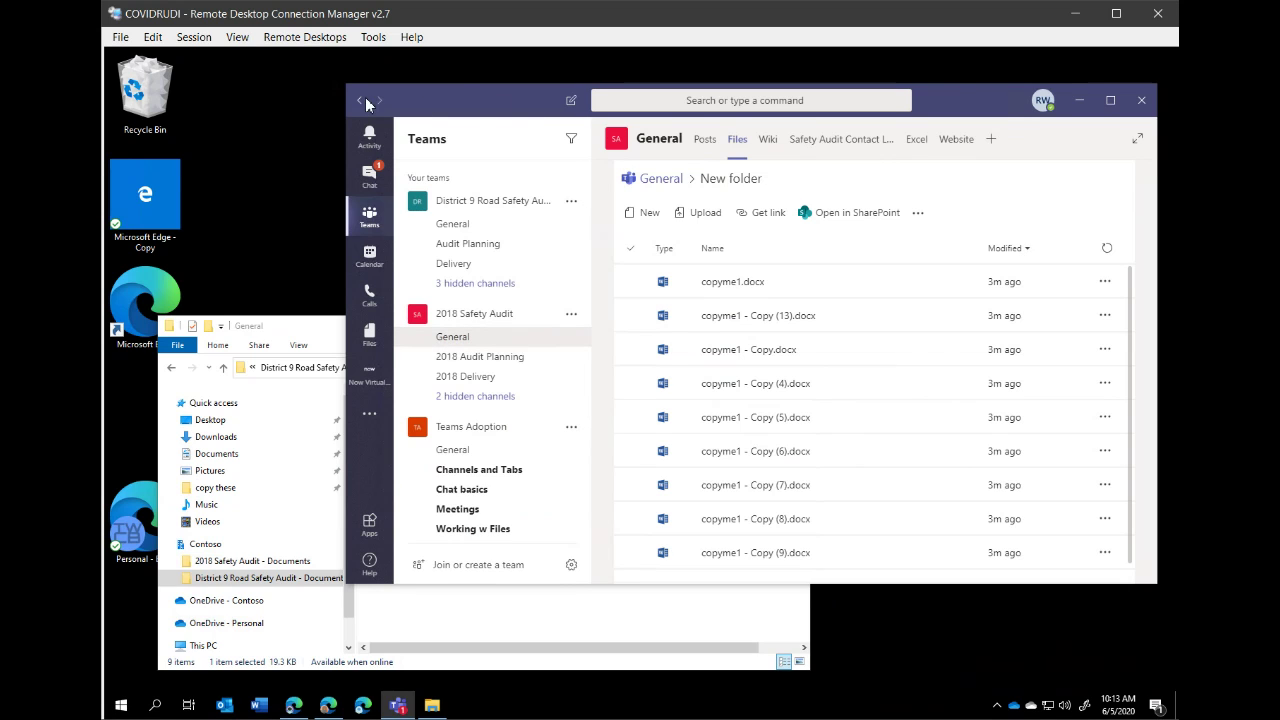
drag(366, 104, 252, 102)
click(607, 327)
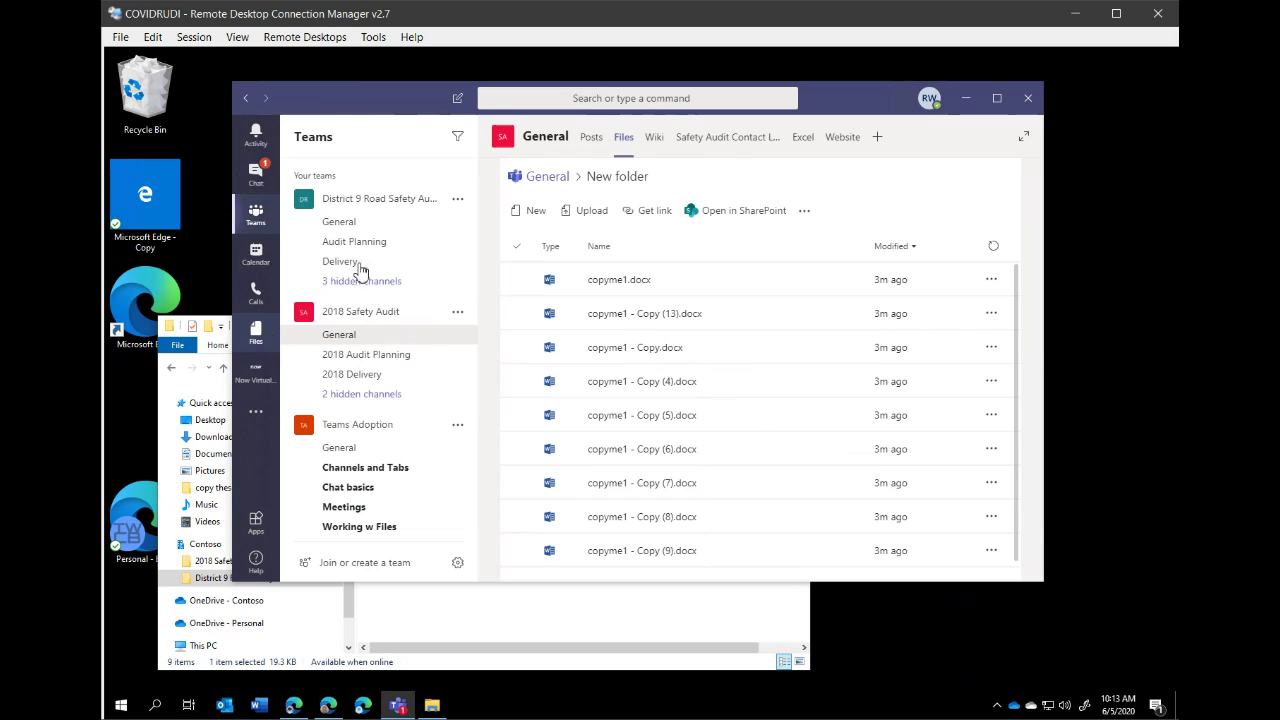
click(648, 420)
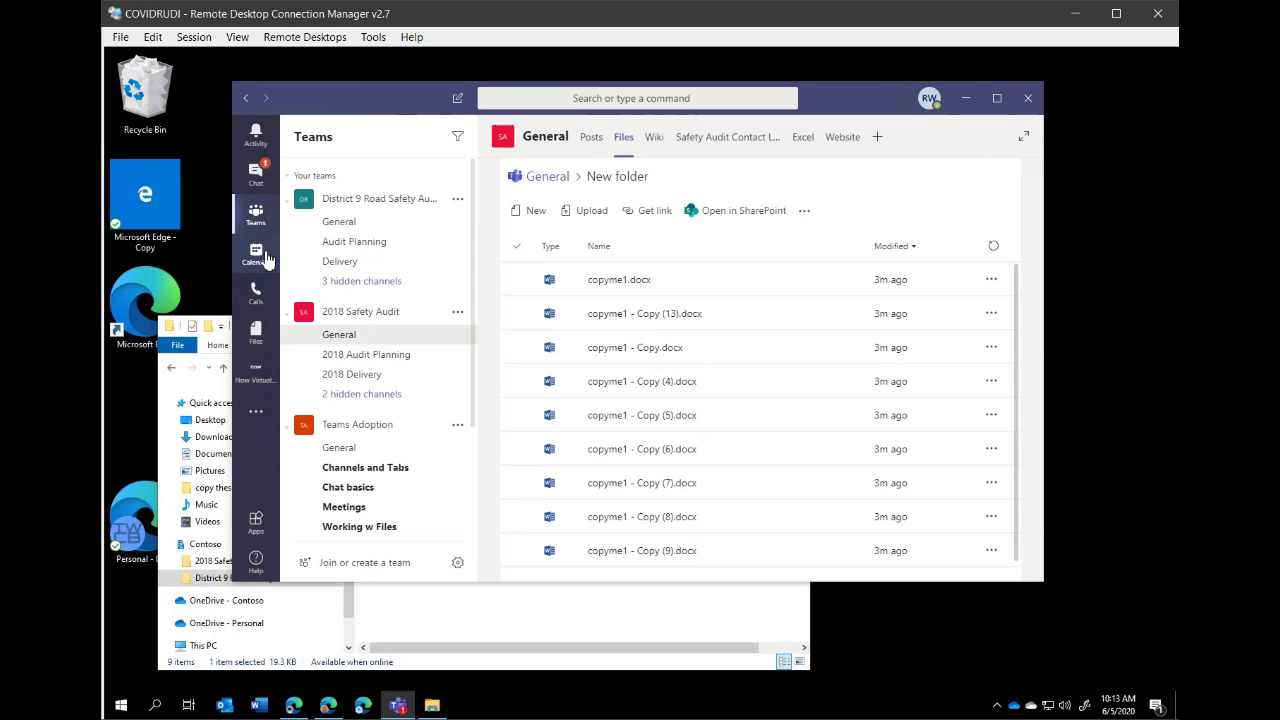
Open the Teams calendar, show the blank new meeting form and close it without scheduling anything
click(256, 216)
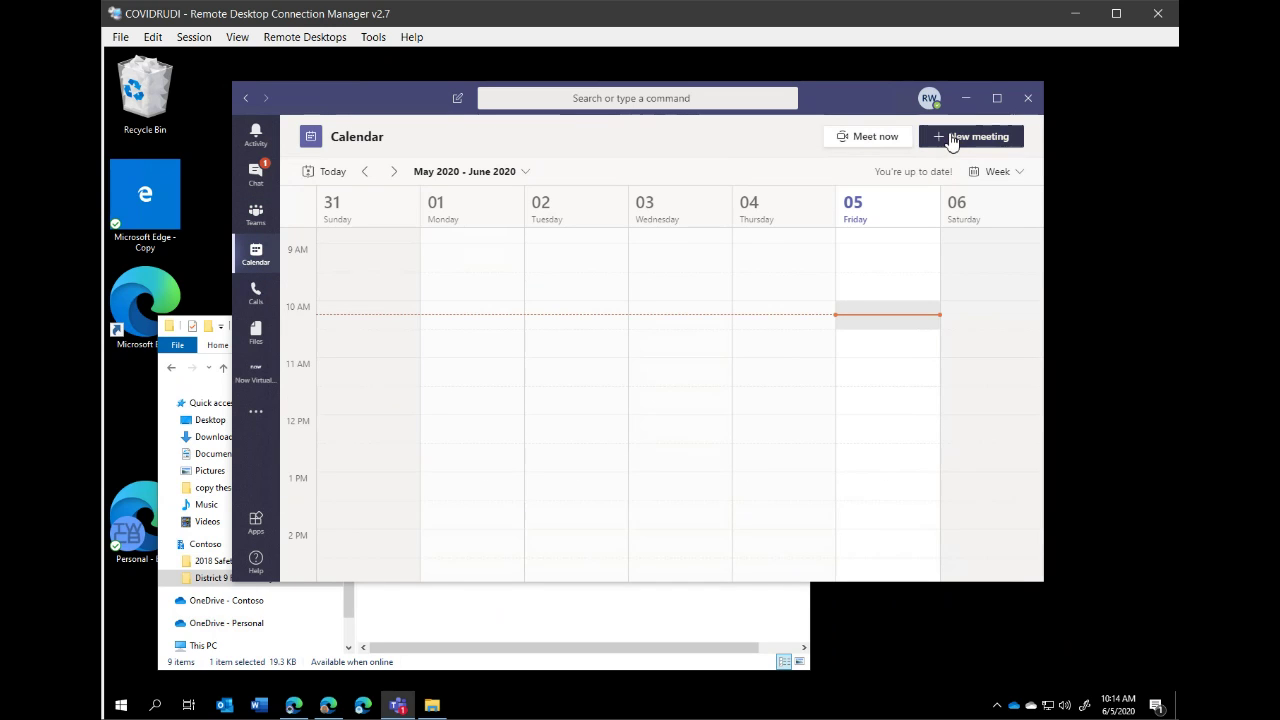
click(962, 137)
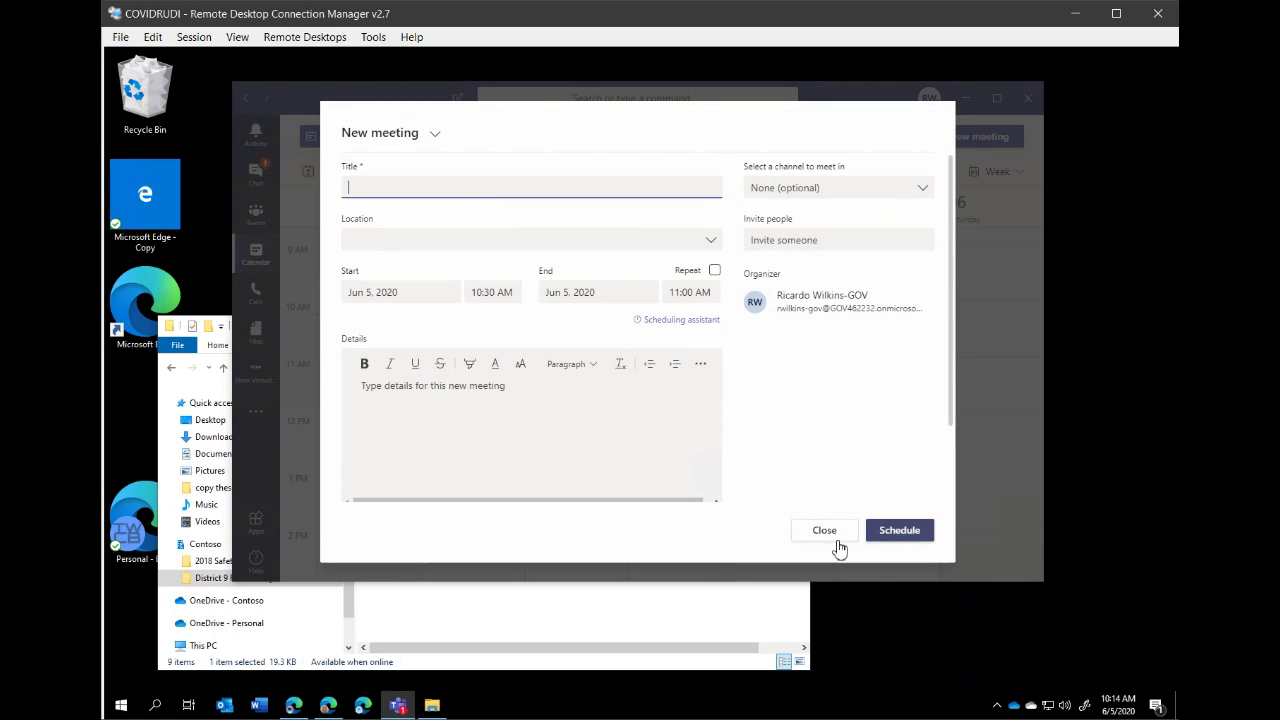
click(830, 535)
Start an instant meeting with its default title, join it and dismiss the missing microphone notice
click(851, 137)
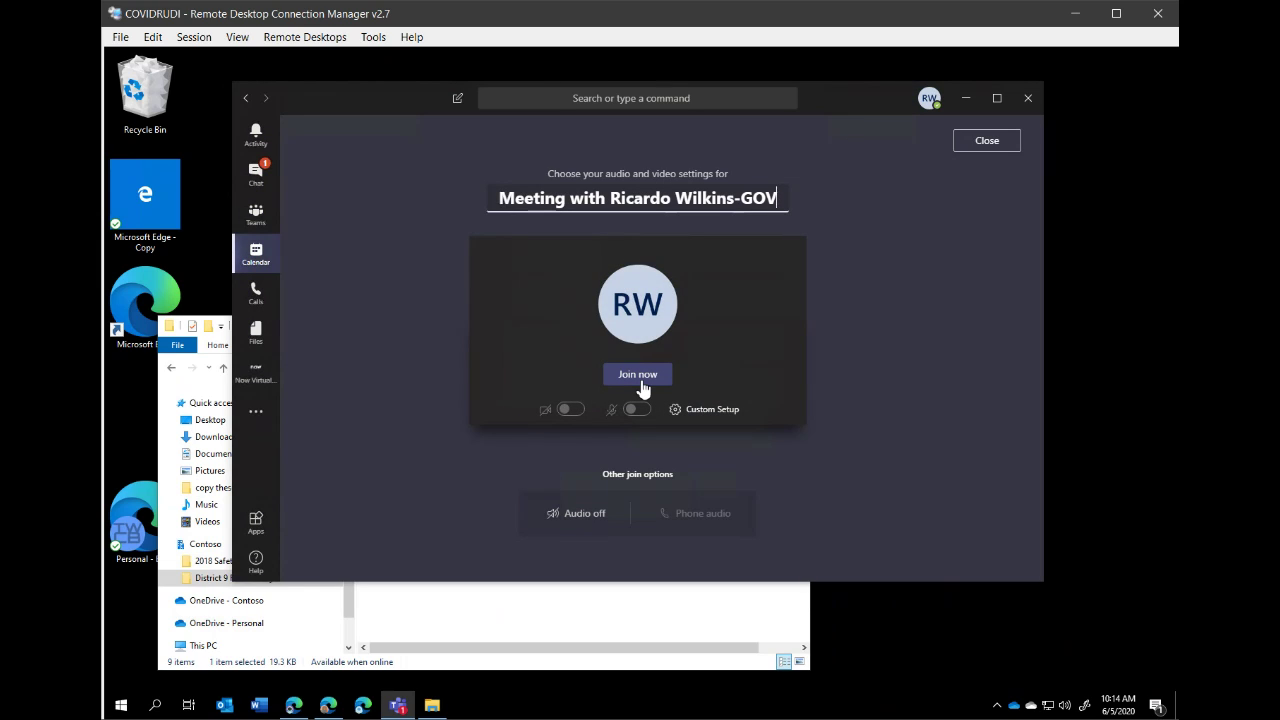
click(638, 375)
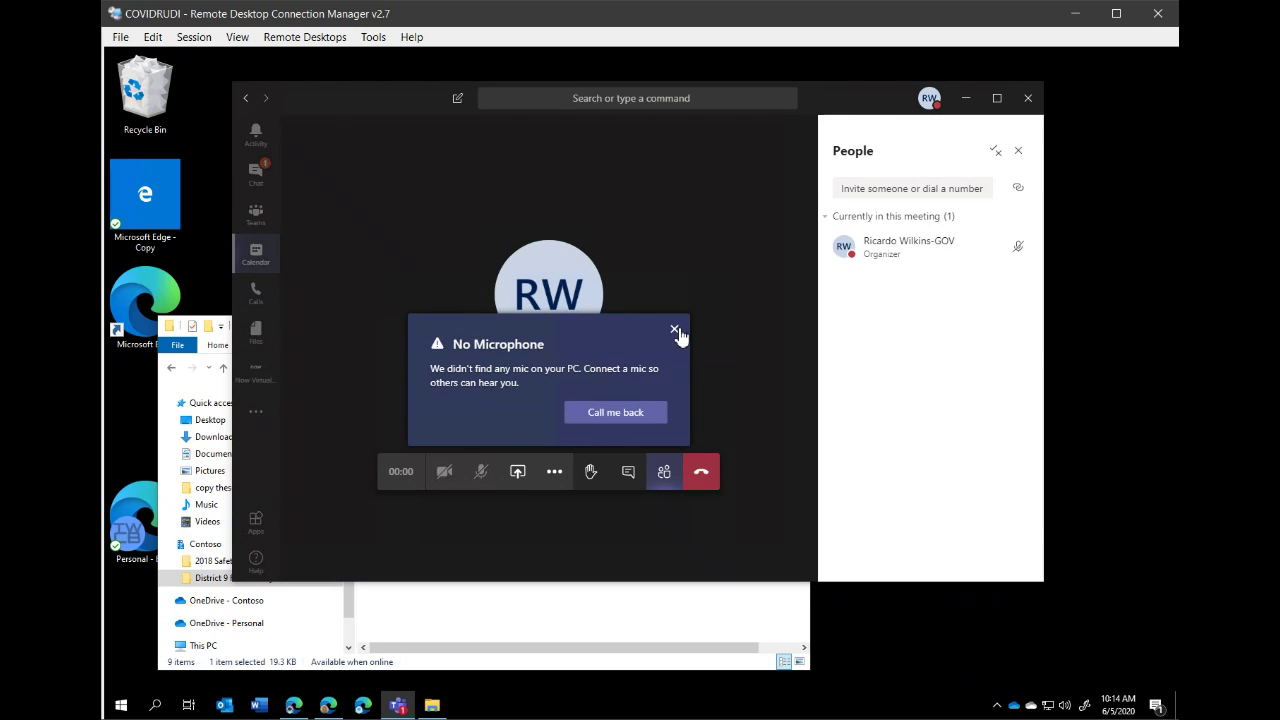
click(675, 331)
Show the additional meeting actions in the call, and raise and lower the hand
click(554, 471)
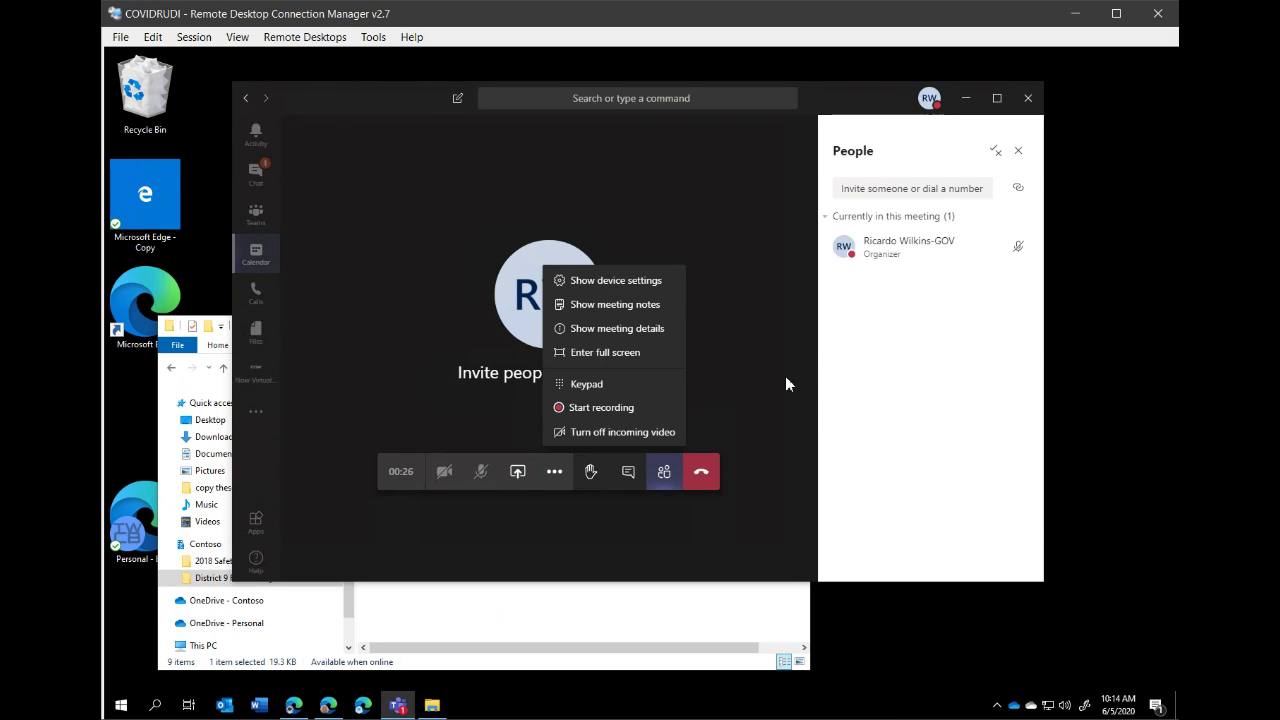
click(759, 492)
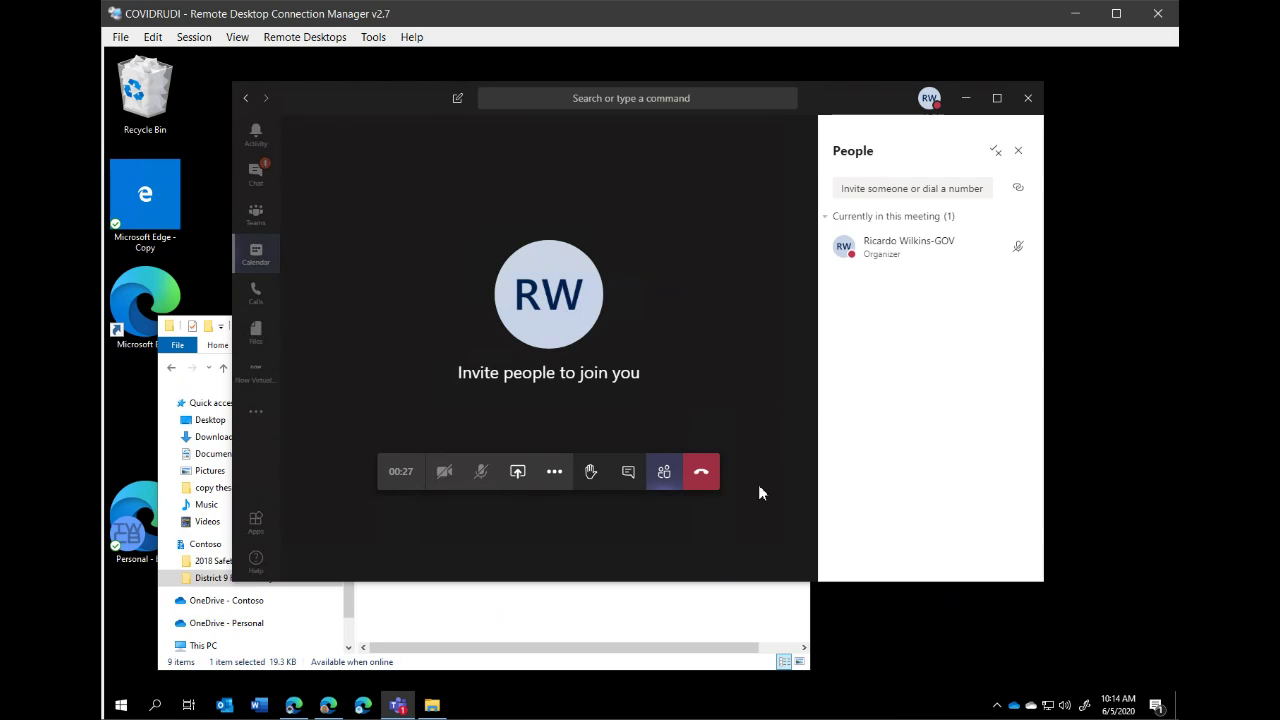
click(591, 482)
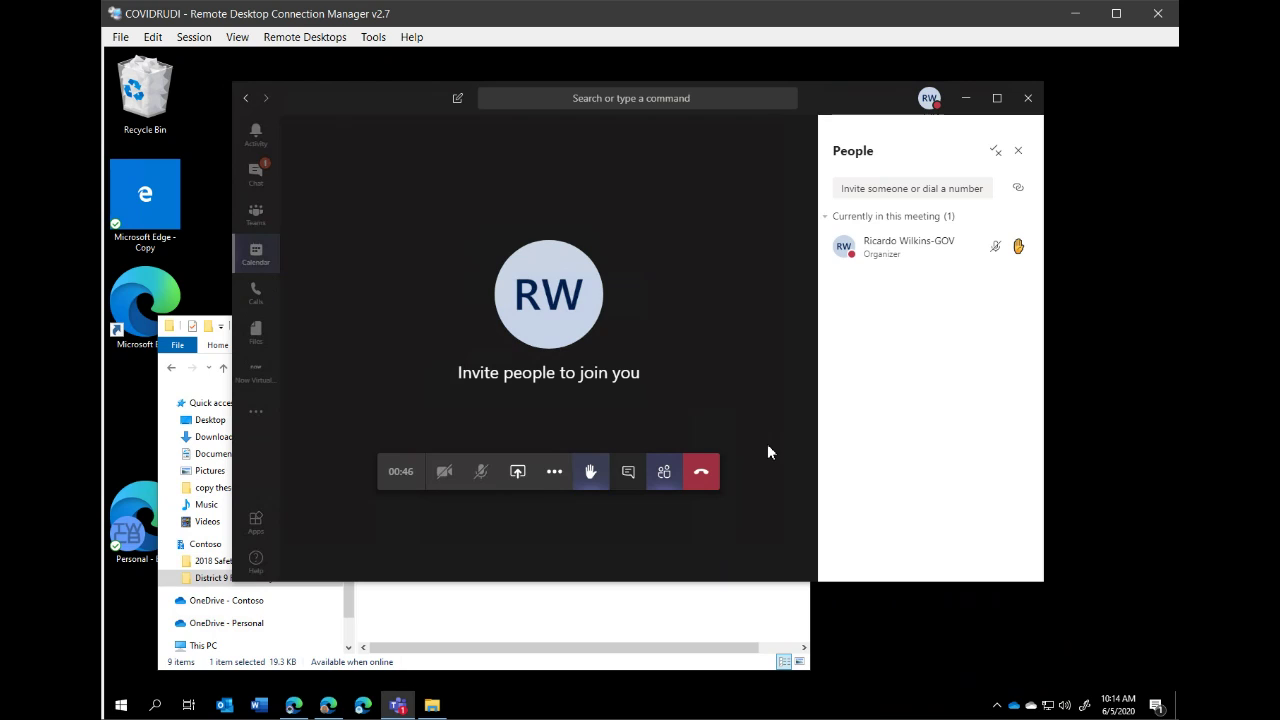
click(593, 476)
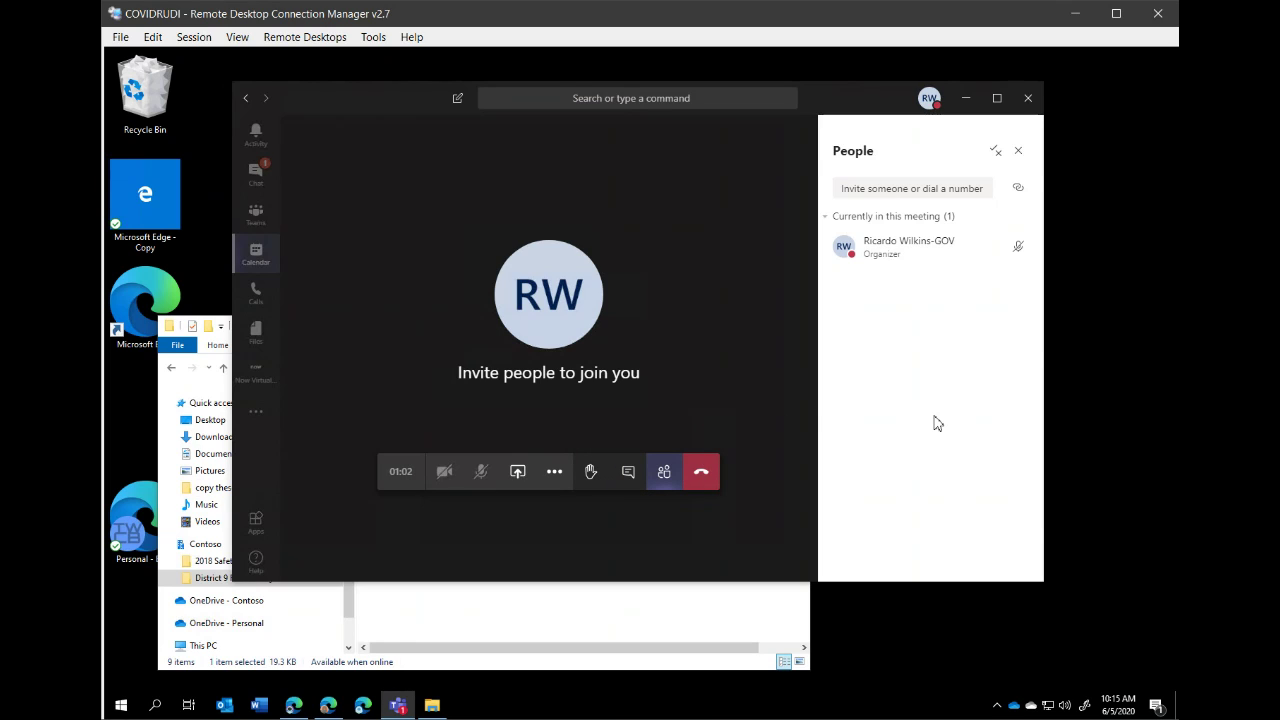
Open the Shifts app while the meeting is running and leave the meeting
click(254, 416)
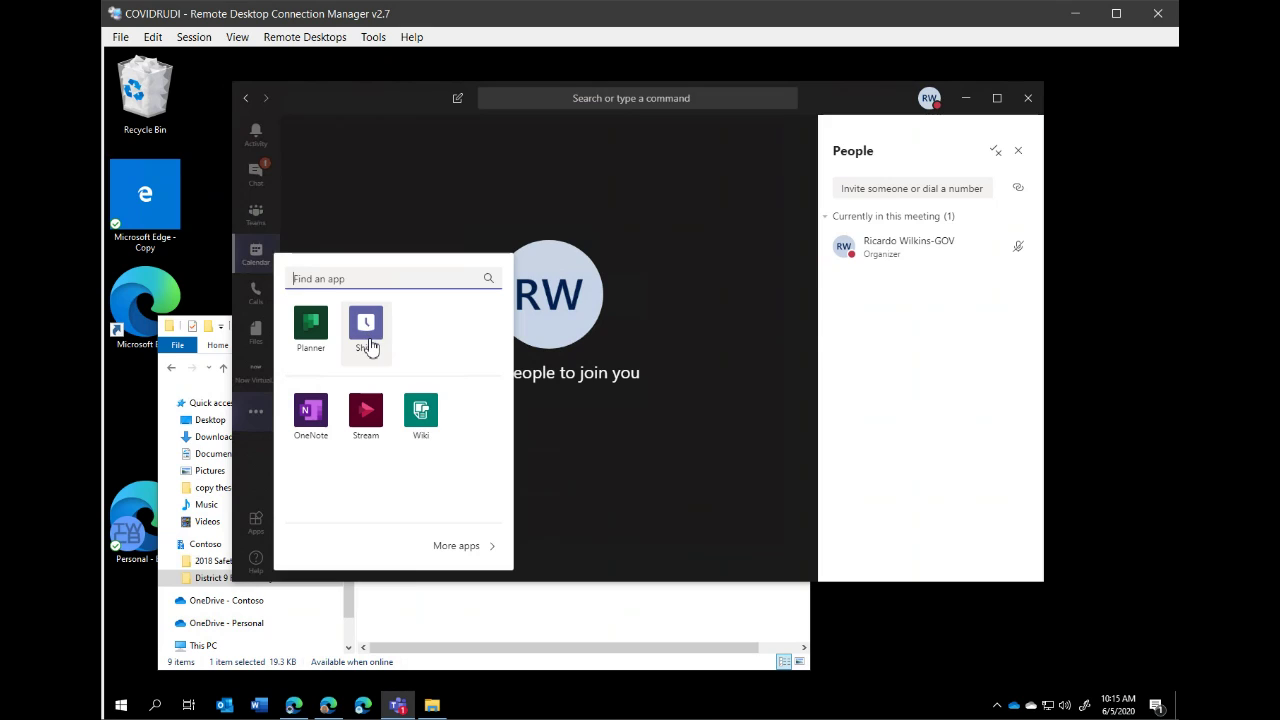
click(368, 343)
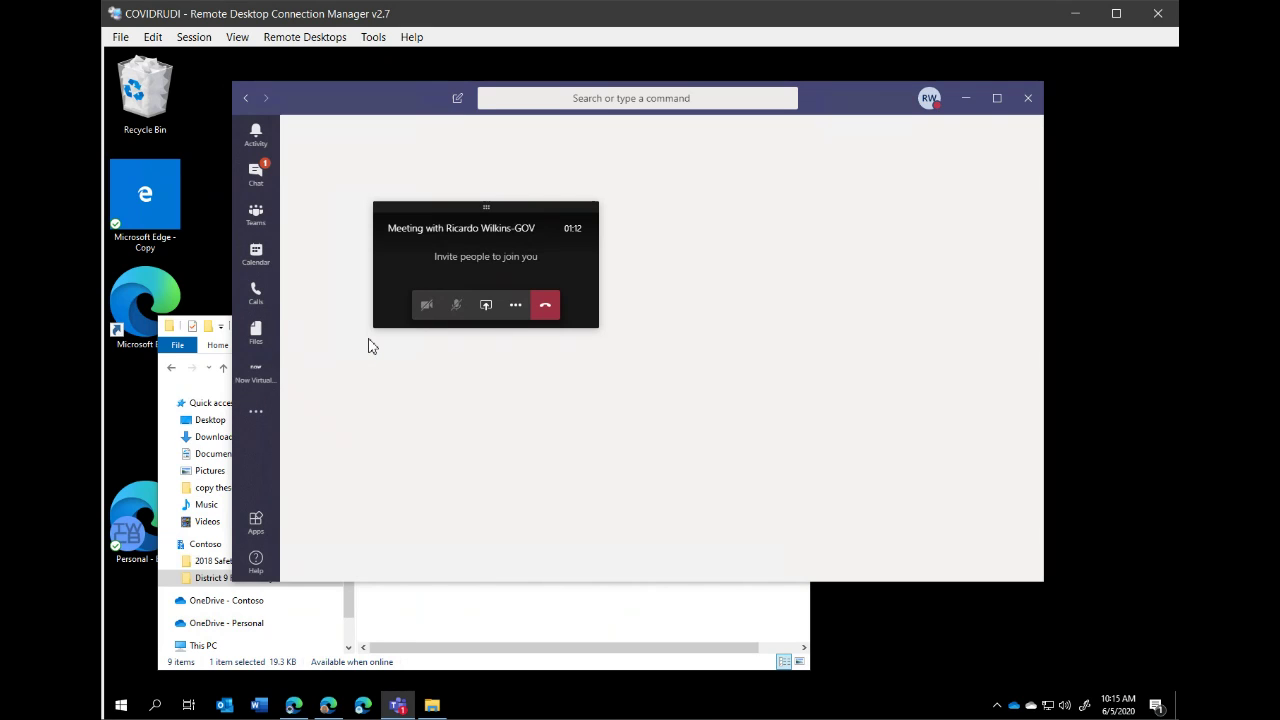
click(550, 304)
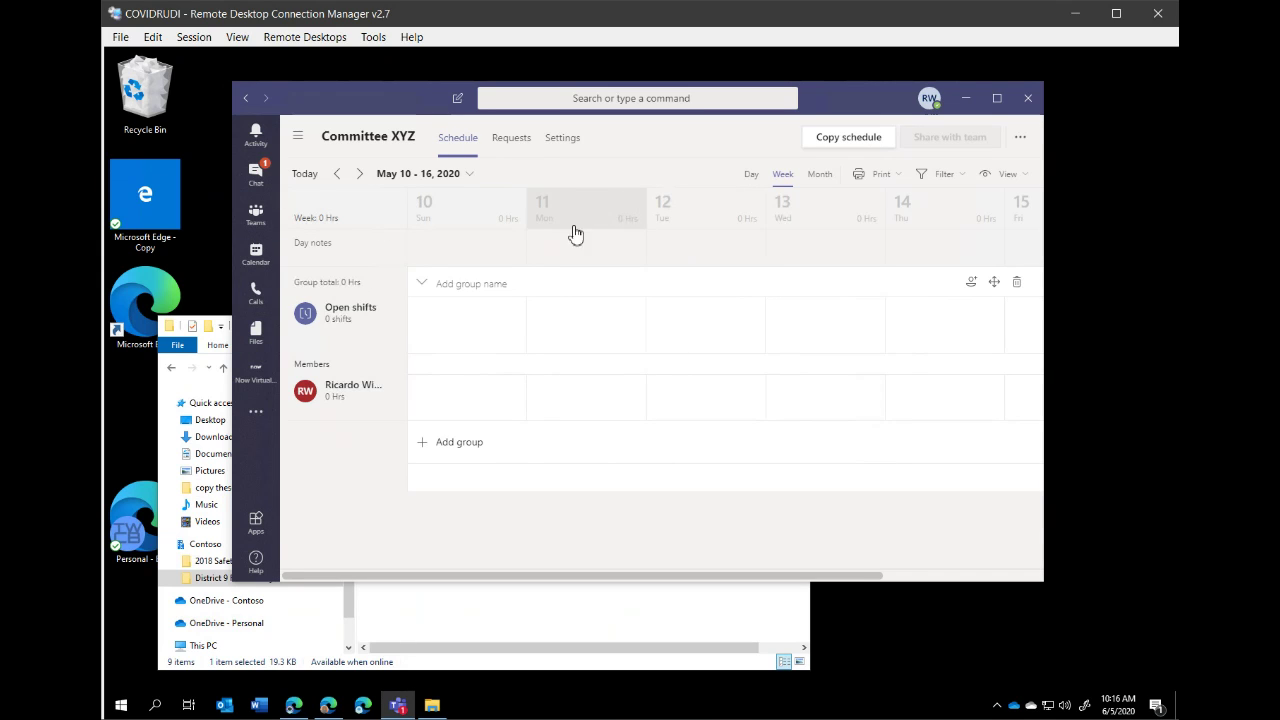
Return to the General channel of the District 9 Road Safety Audit team and reposition the Teams window
click(252, 212)
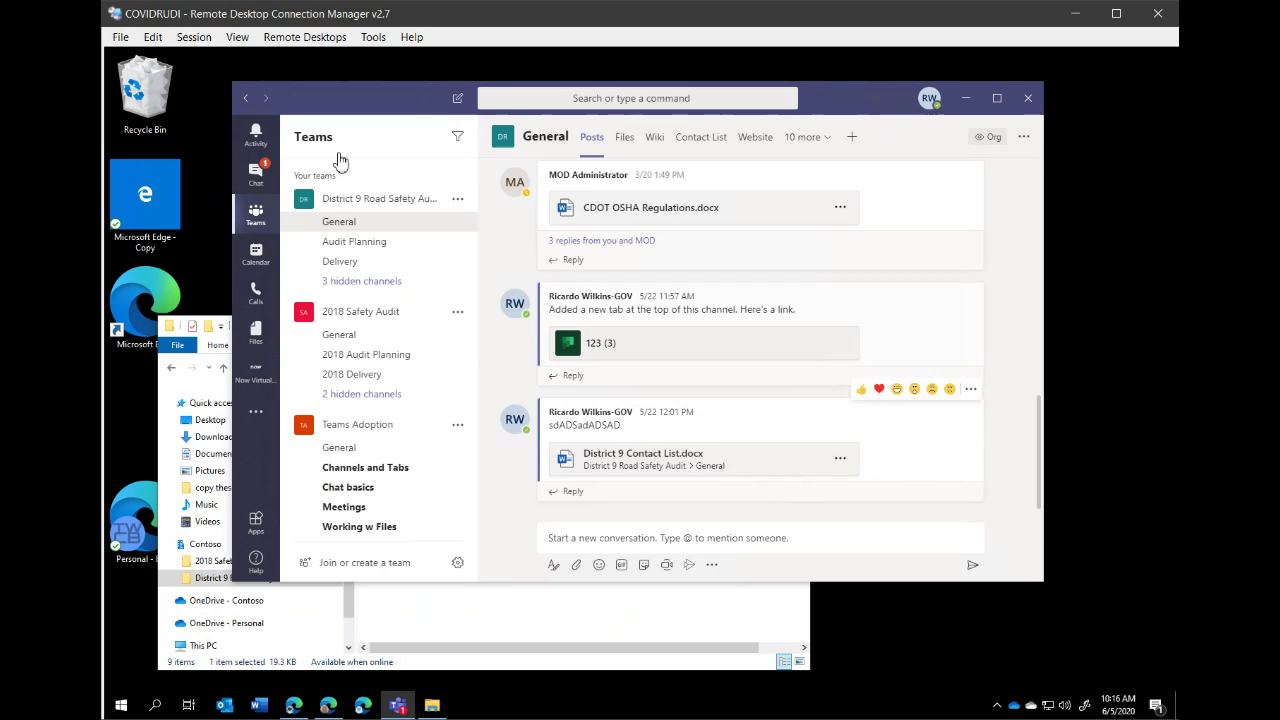
drag(369, 97, 402, 78)
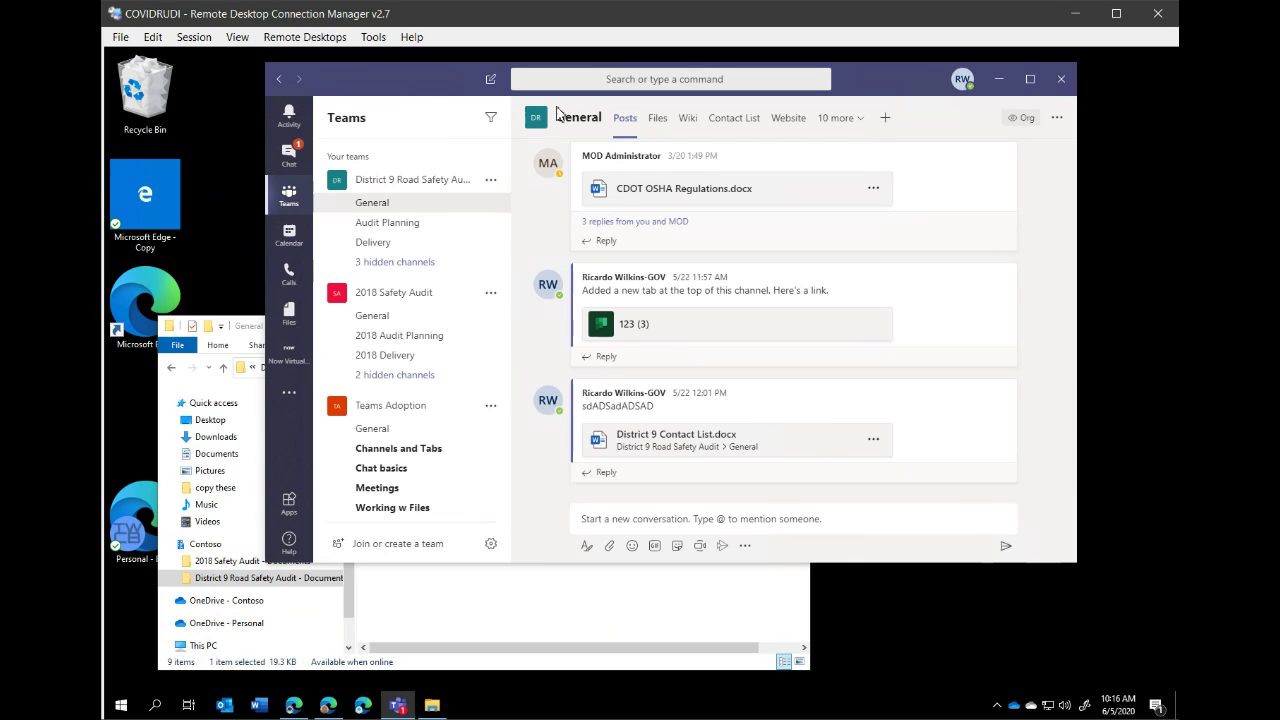
drag(452, 93, 356, 99)
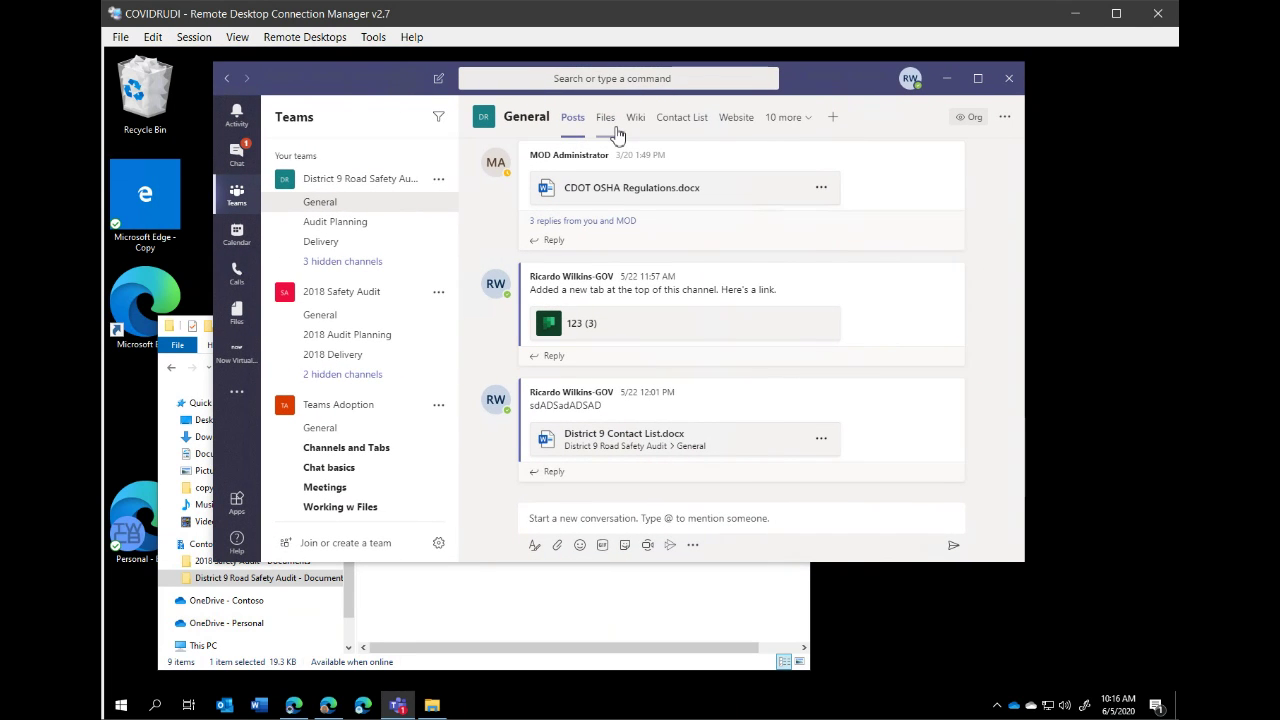
Open the General channel's files, compare them with the synced General folder in File Explorer, and close File Explorer
click(603, 119)
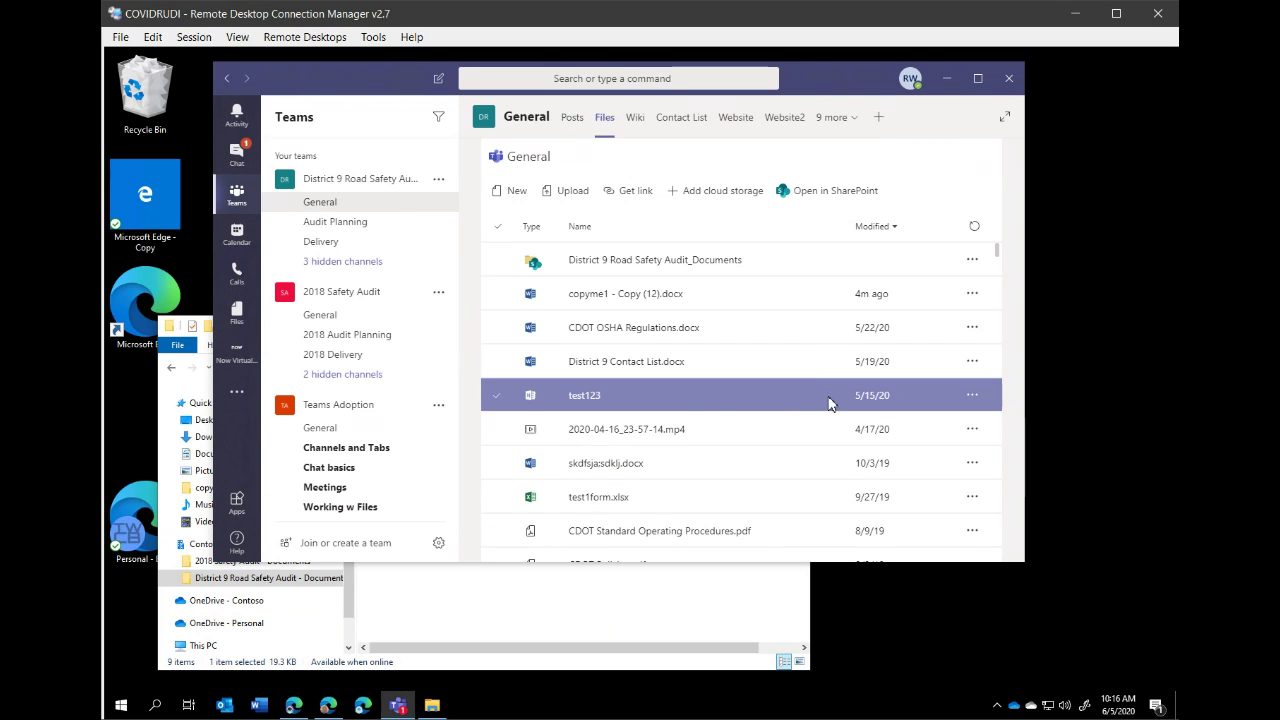
scroll(662, 400, down, 1)
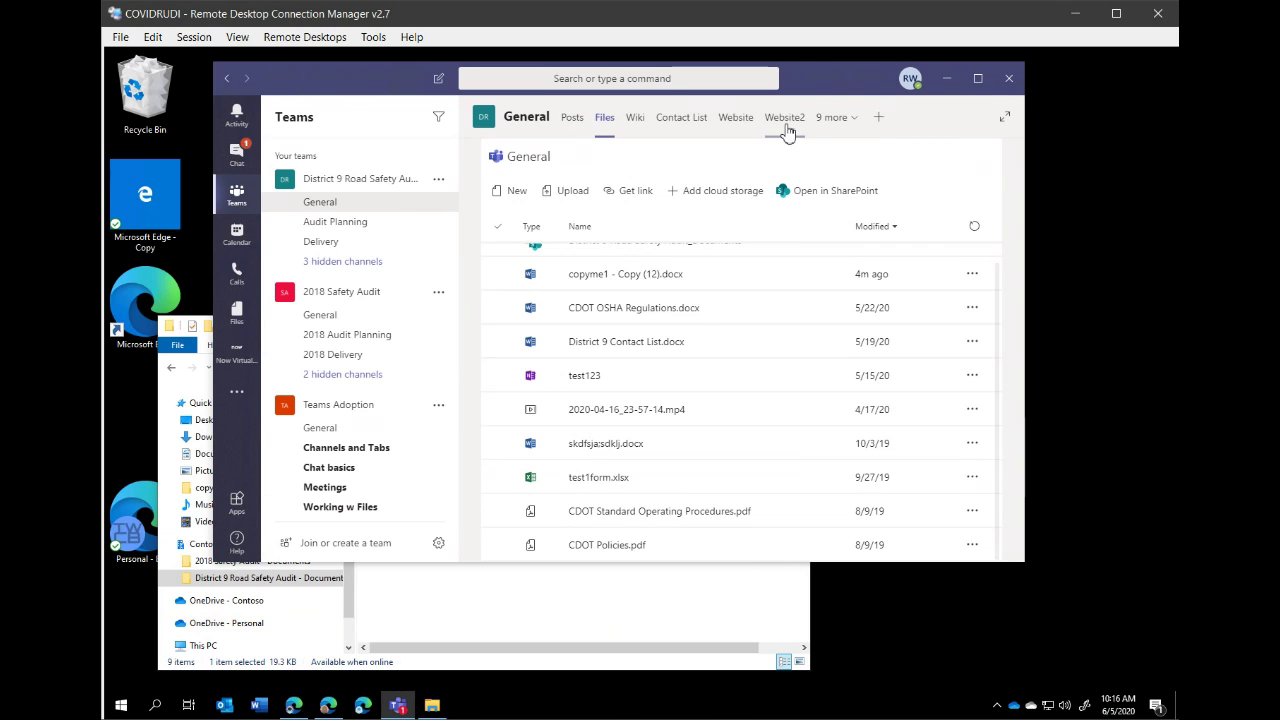
click(938, 418)
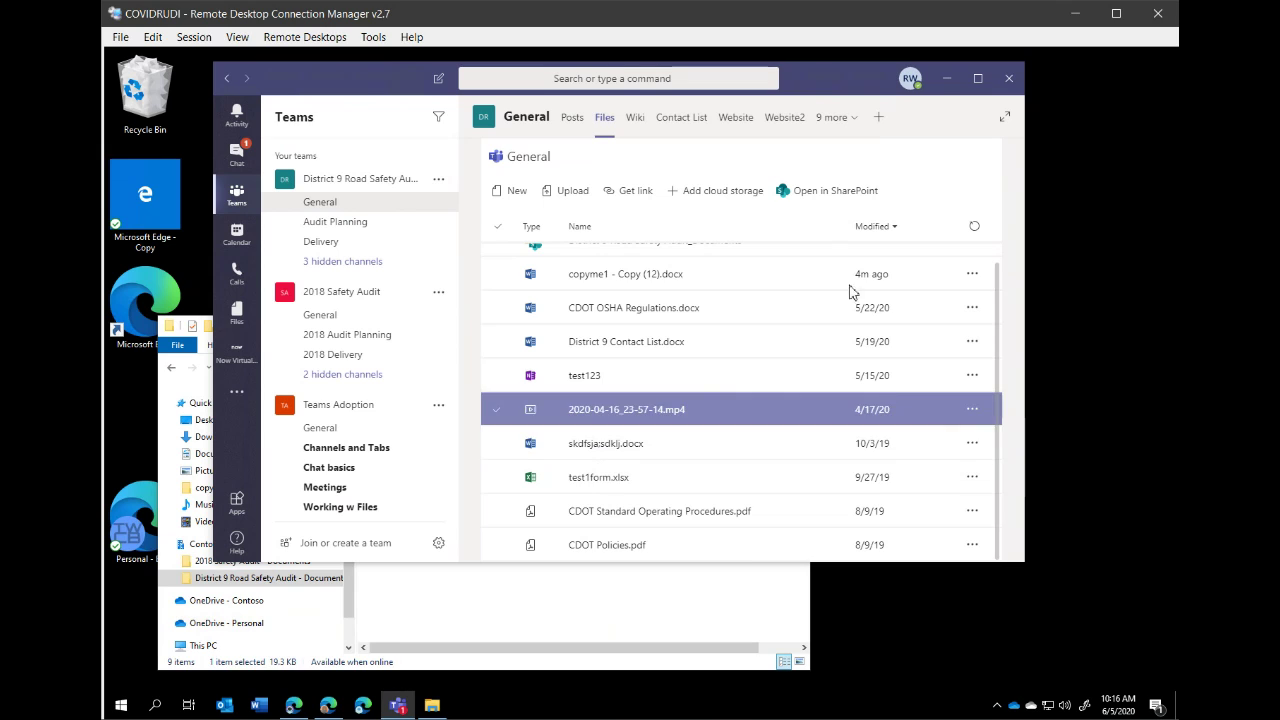
click(461, 663)
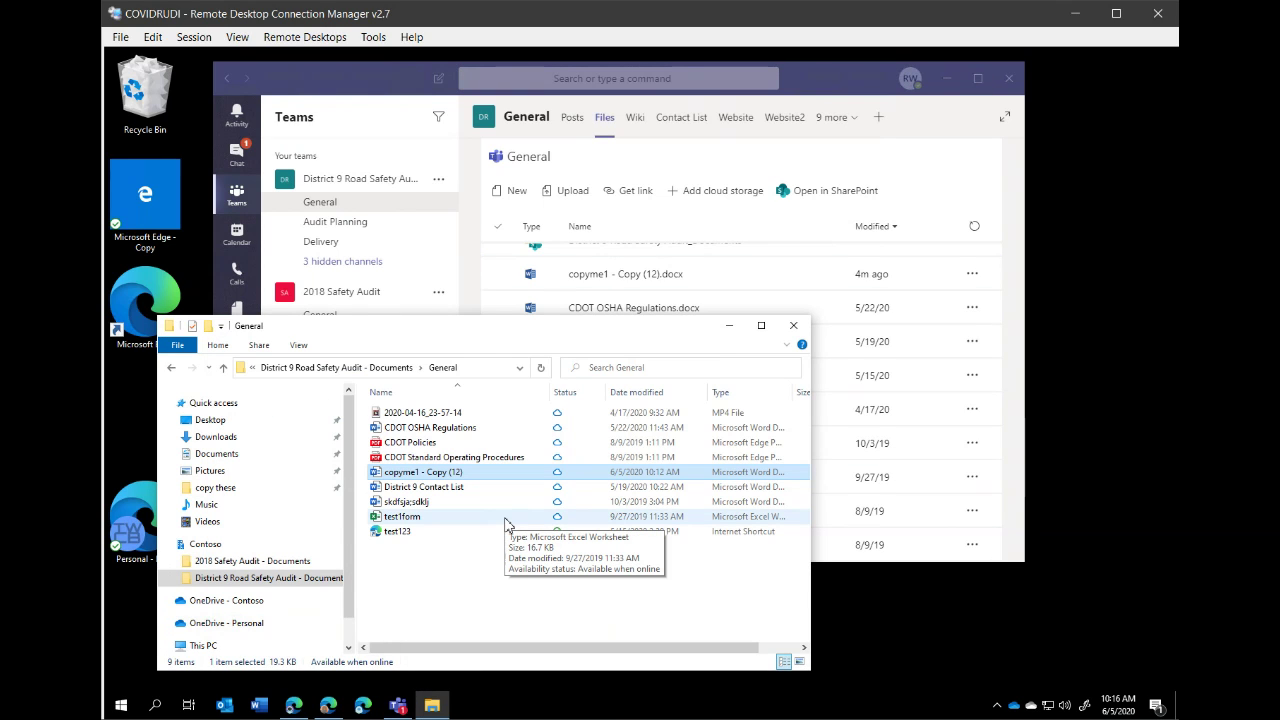
click(793, 325)
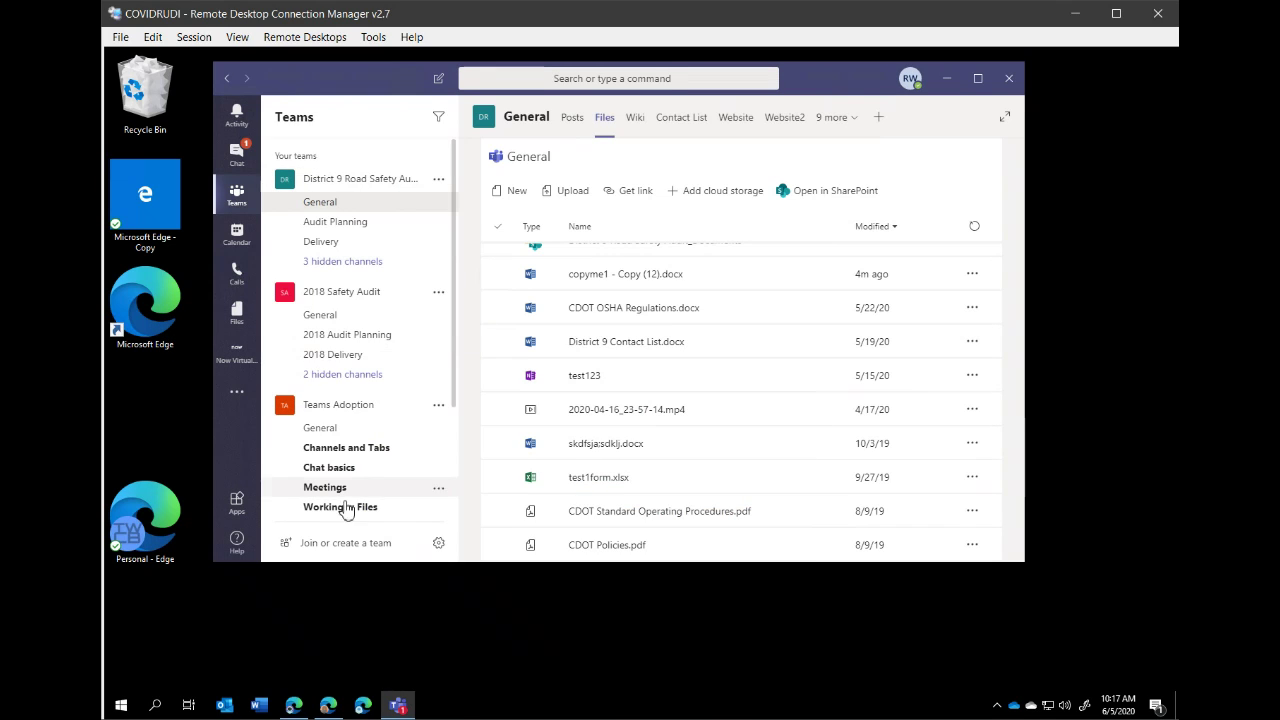
click(575, 423)
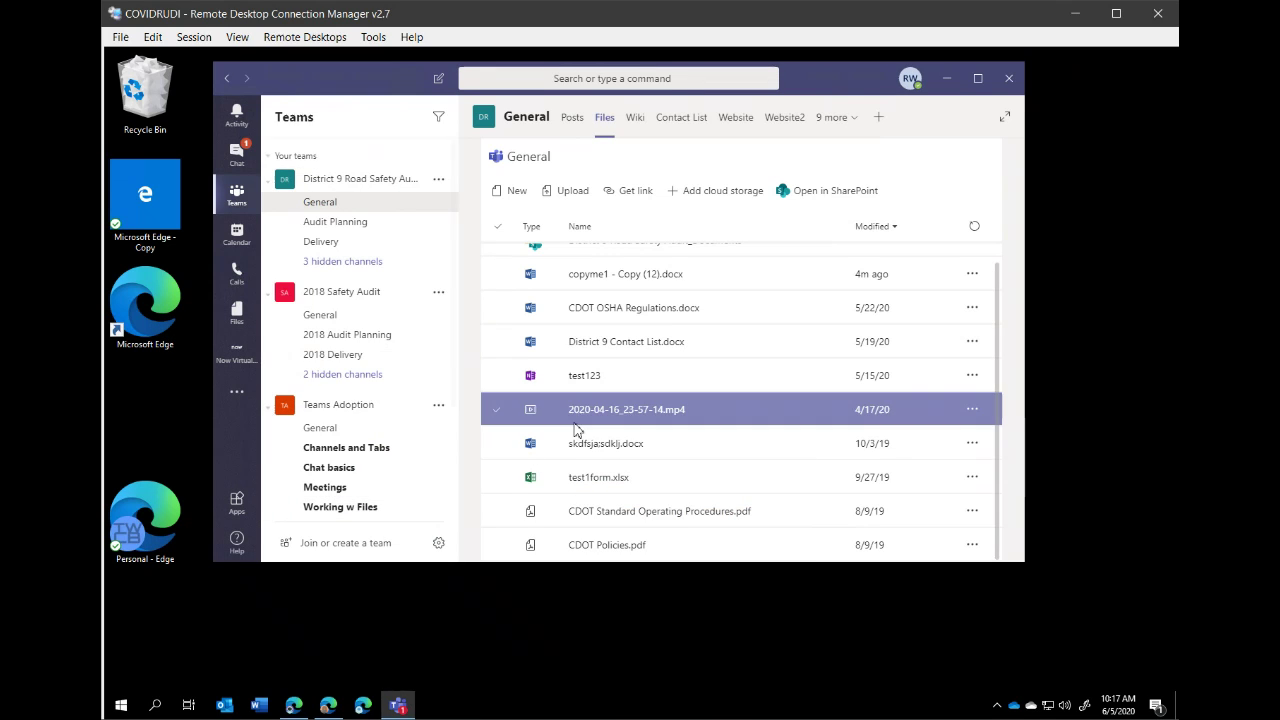
click(148, 398)
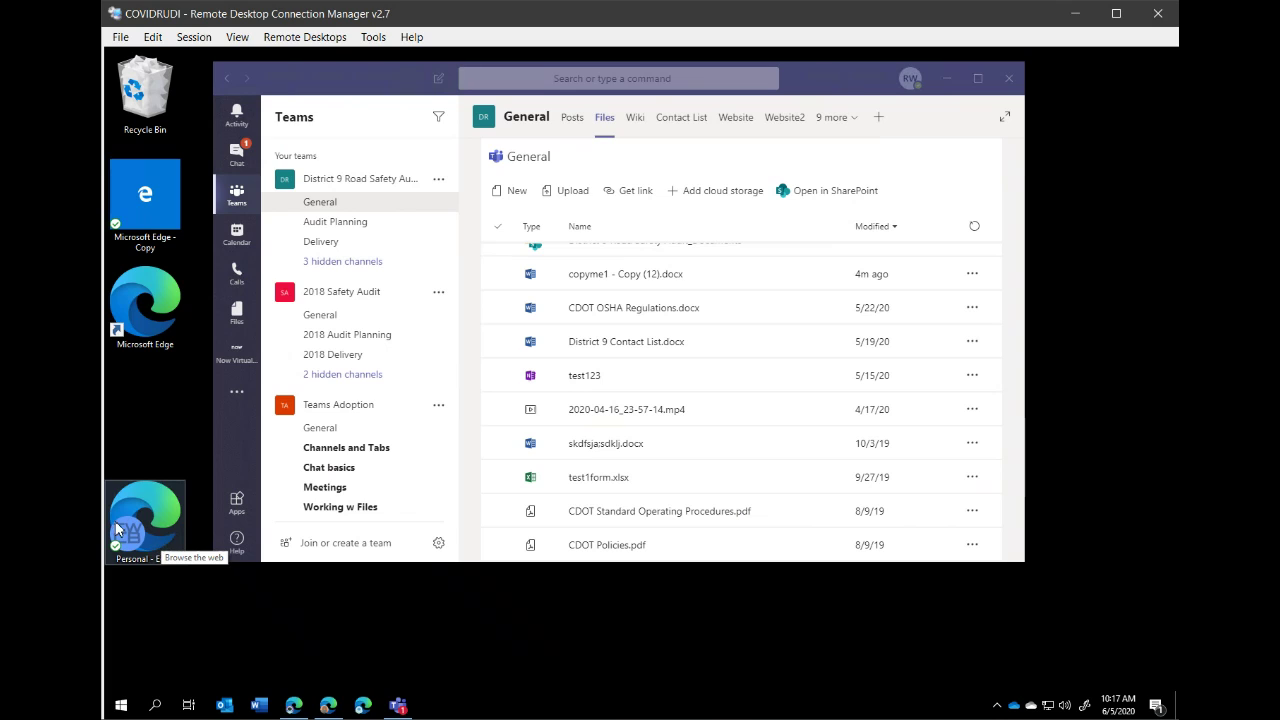
mouse_move(107, 334)
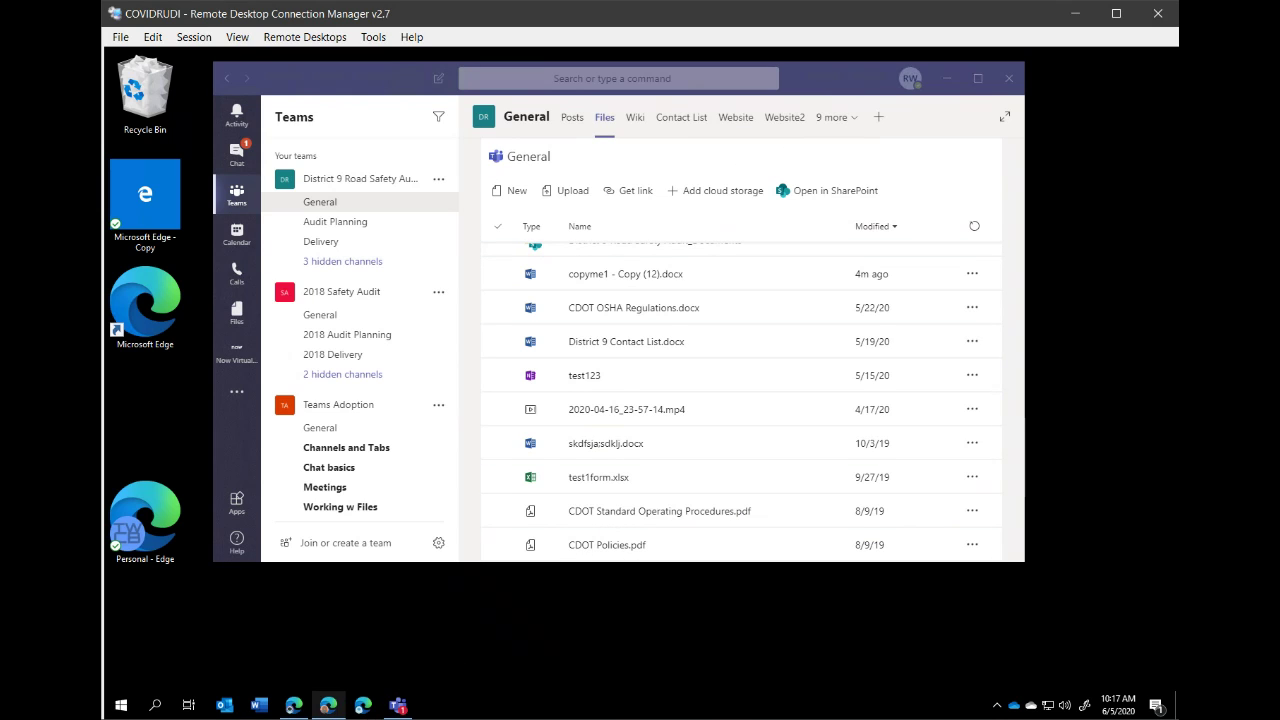
Switch to the Edge window showing AppSource, display its list of browser profiles, and minimize the window
mouse_move(326, 708)
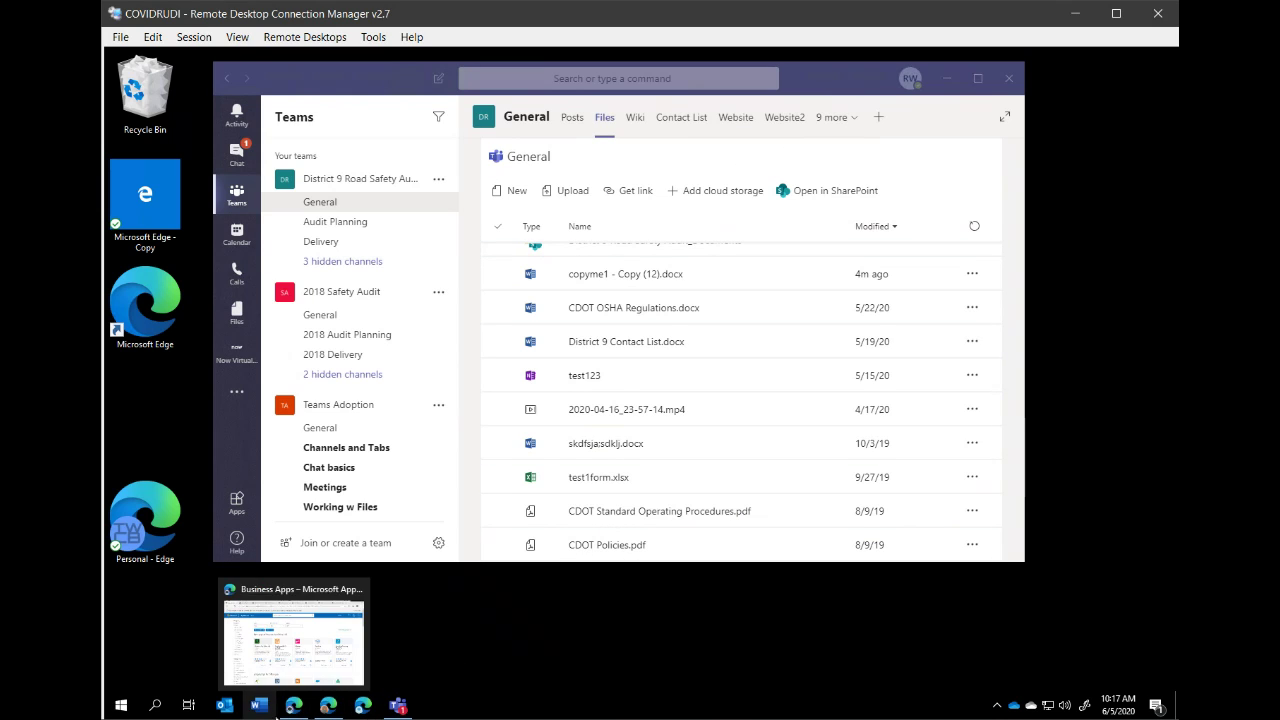
click(292, 706)
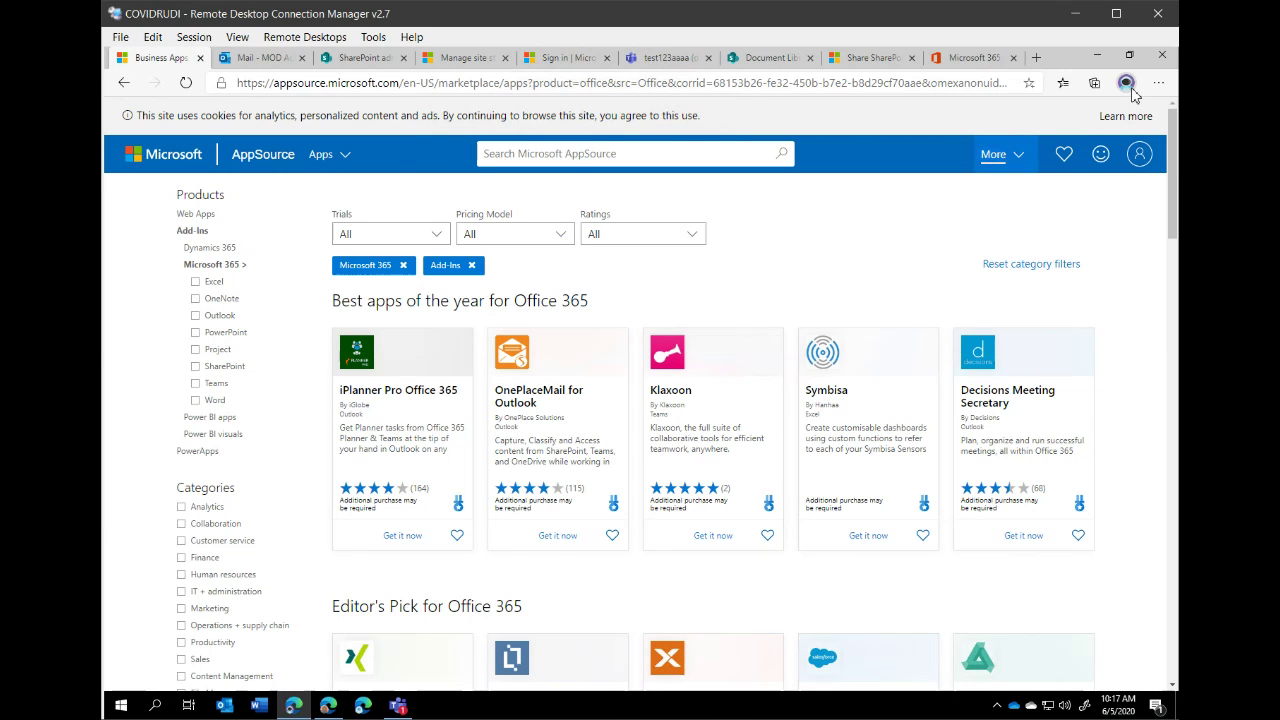
click(1128, 86)
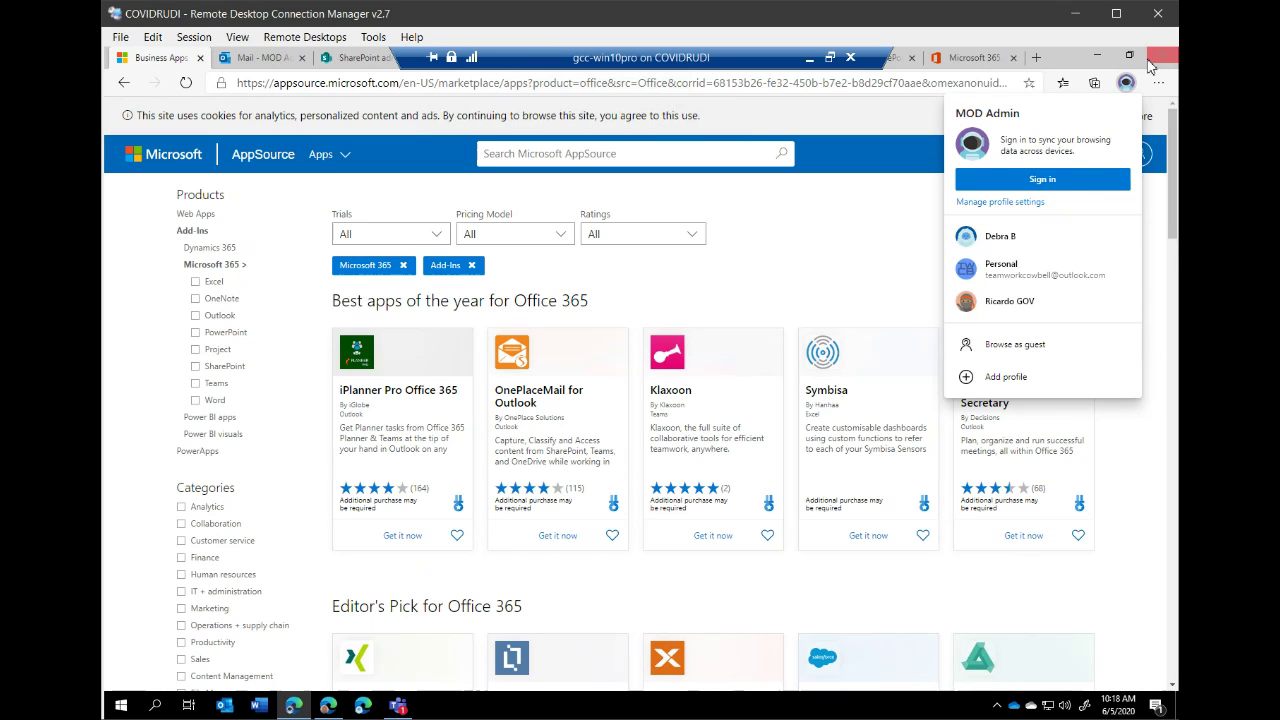
click(1097, 58)
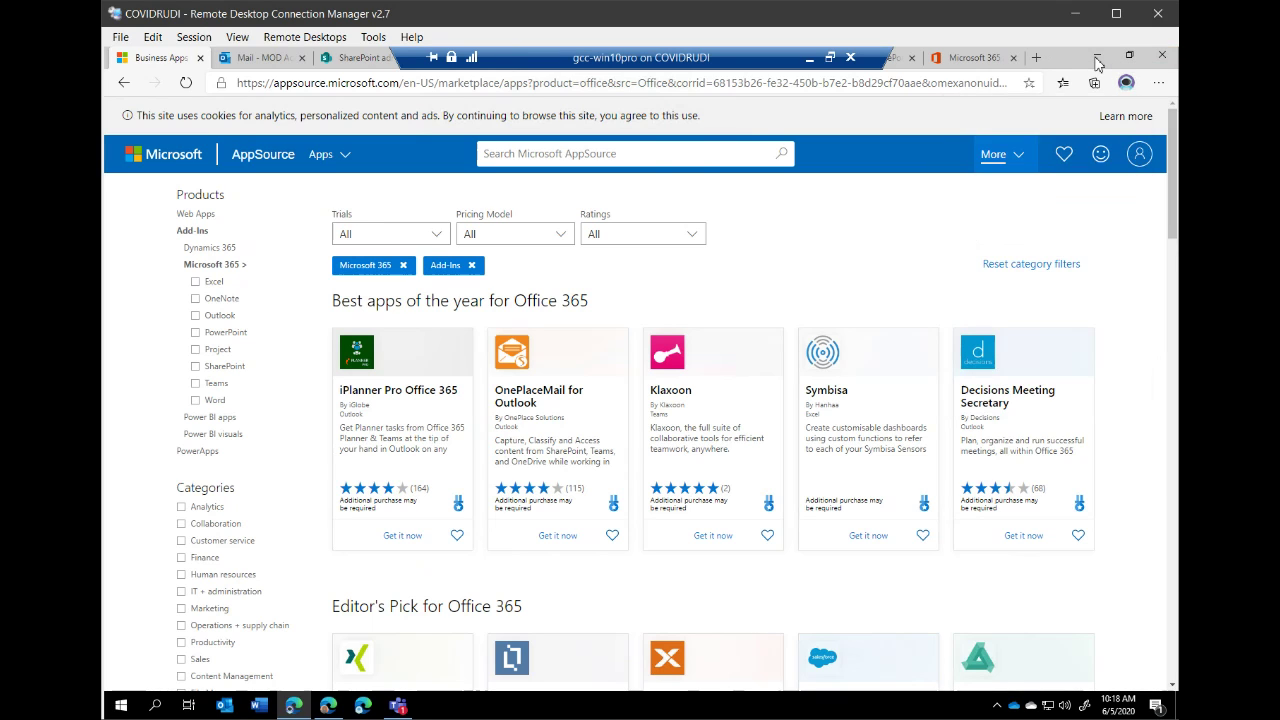
click(1097, 58)
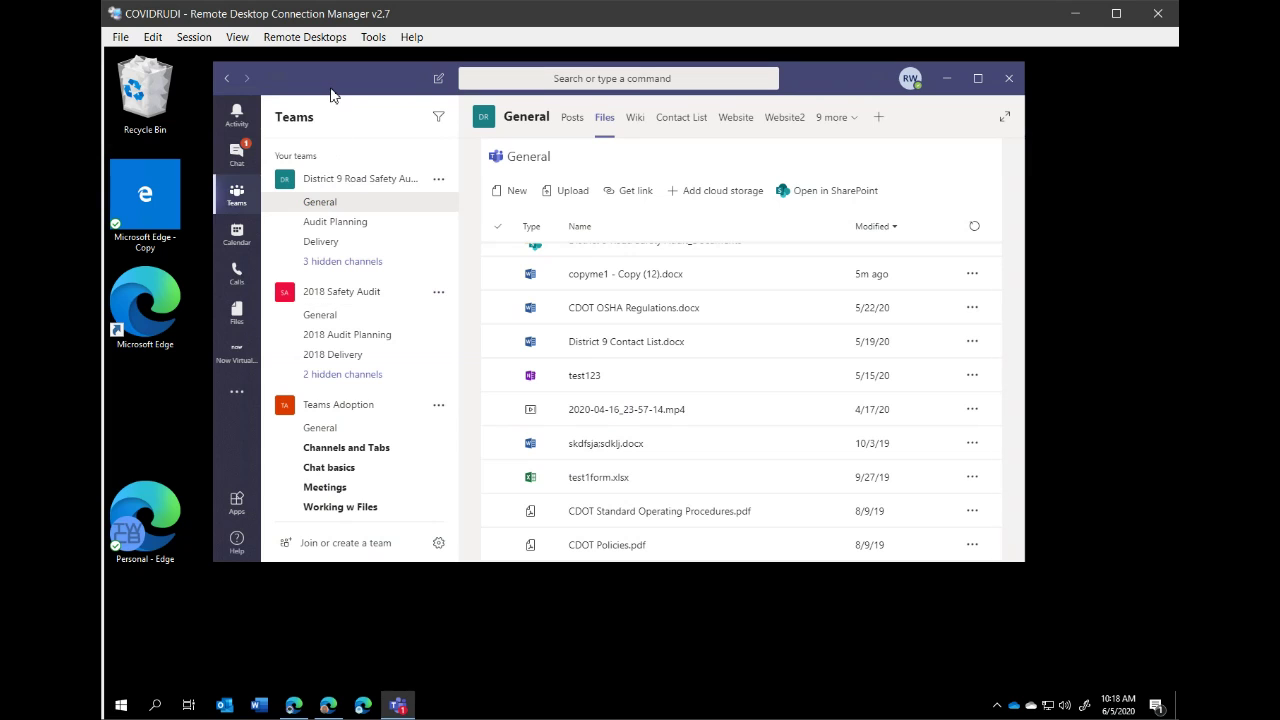
Reposition the Teams window, show the Edge profile list once more, and minimize Edge
drag(316, 70, 348, 108)
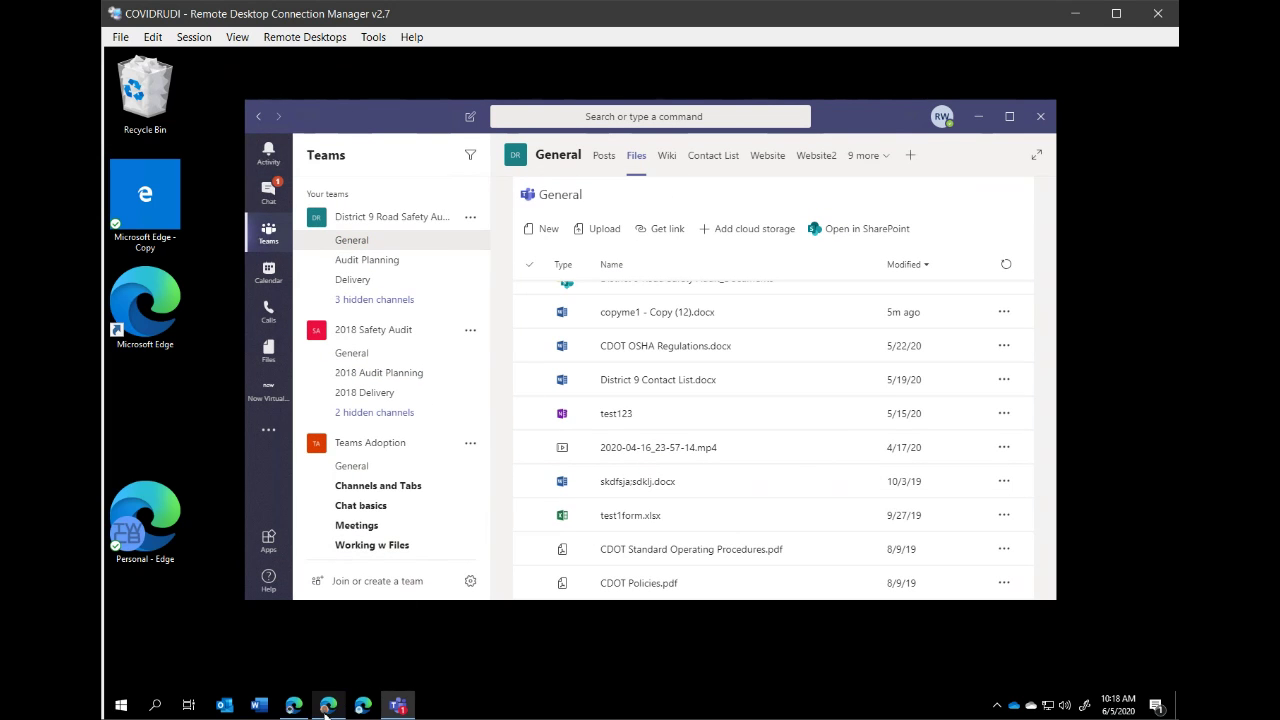
click(292, 705)
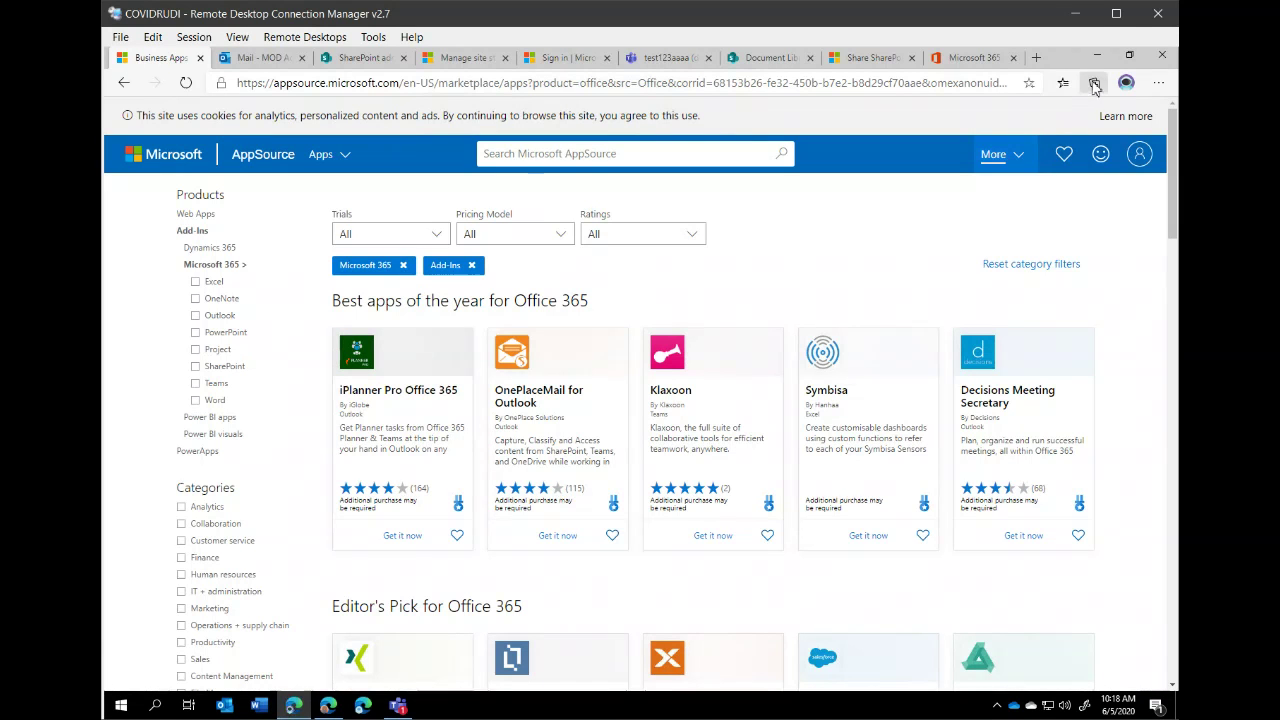
click(1125, 84)
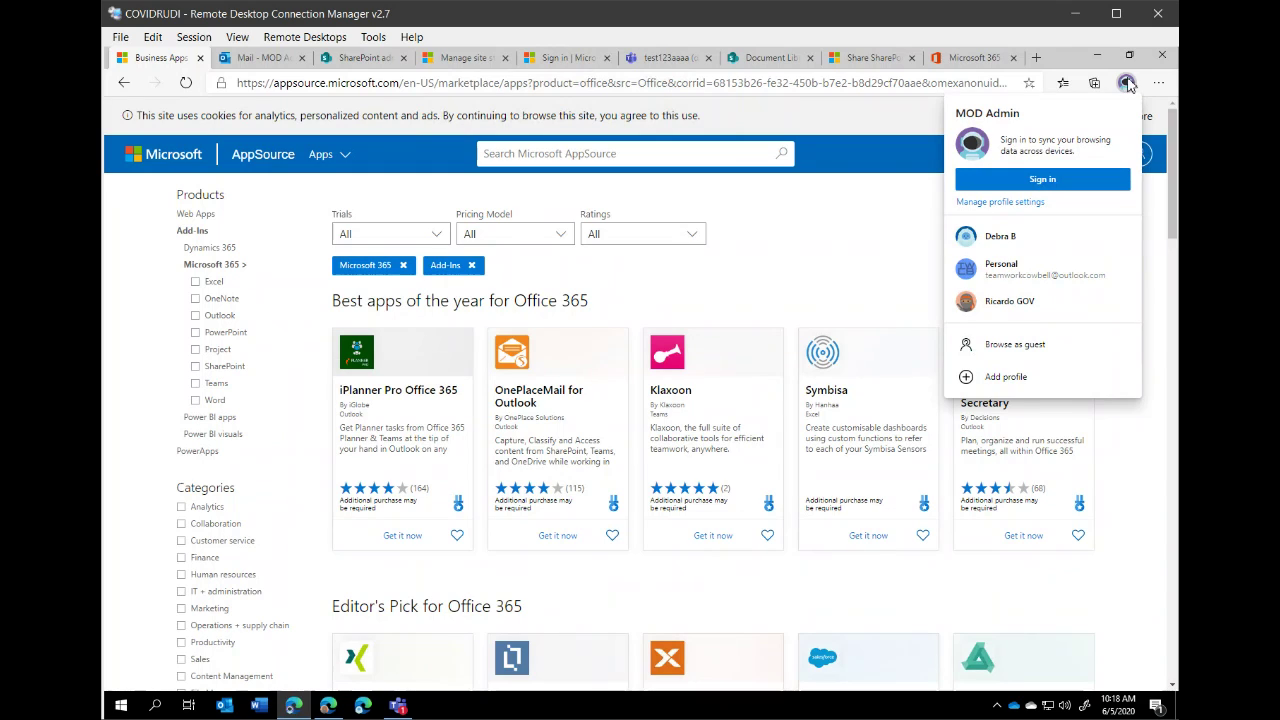
click(1100, 56)
click(1098, 55)
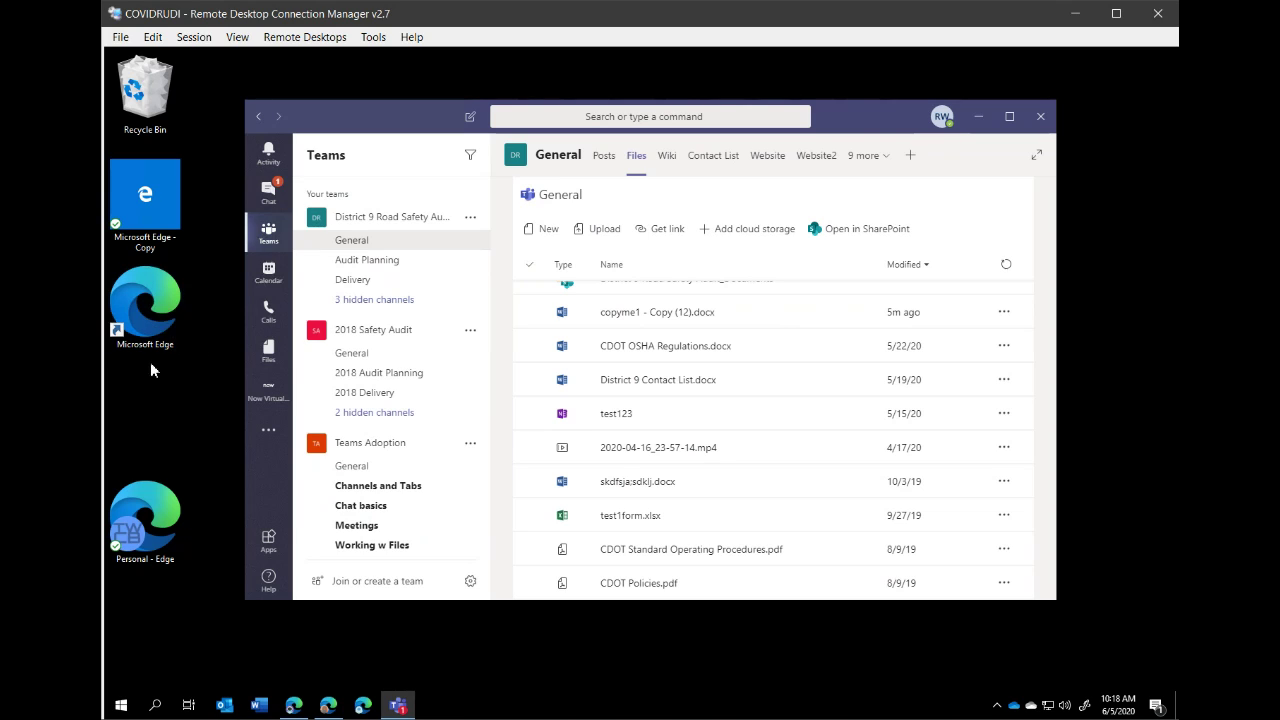
click(153, 401)
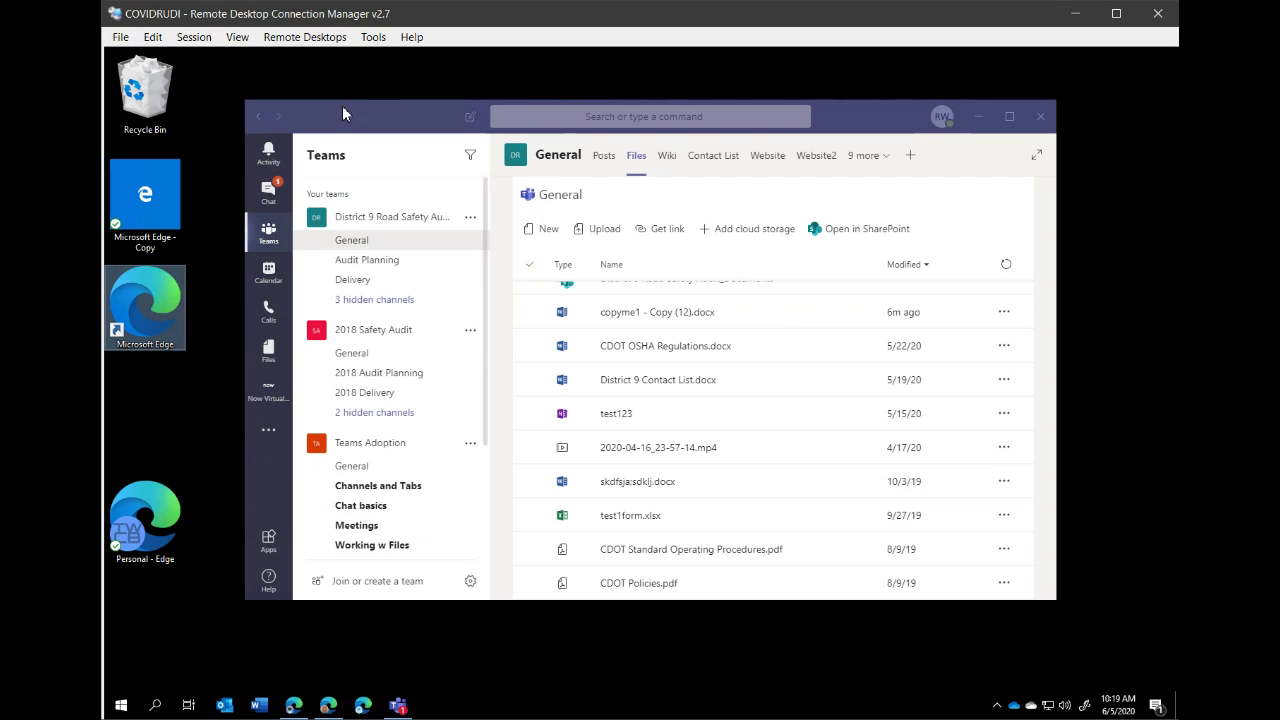
click(374, 138)
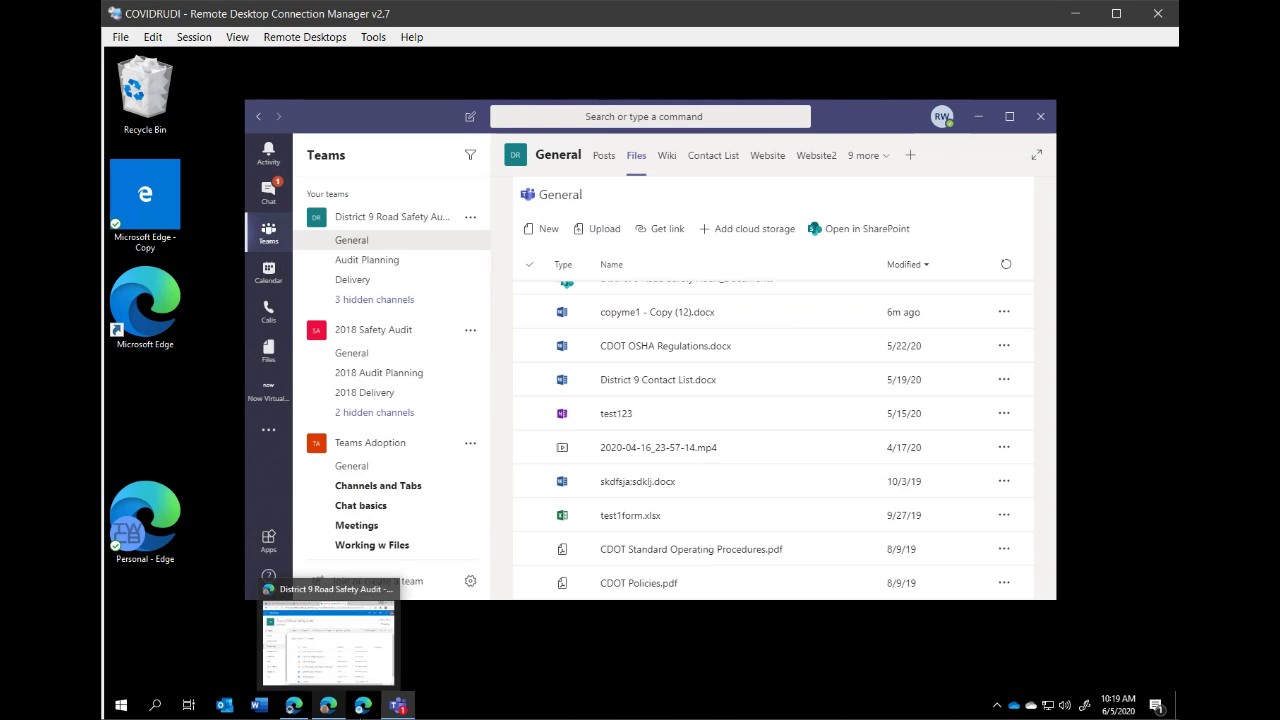
In Edge, install the Teams web page open on the test123aaaa channel as an app, keeping the suggested name
click(295, 708)
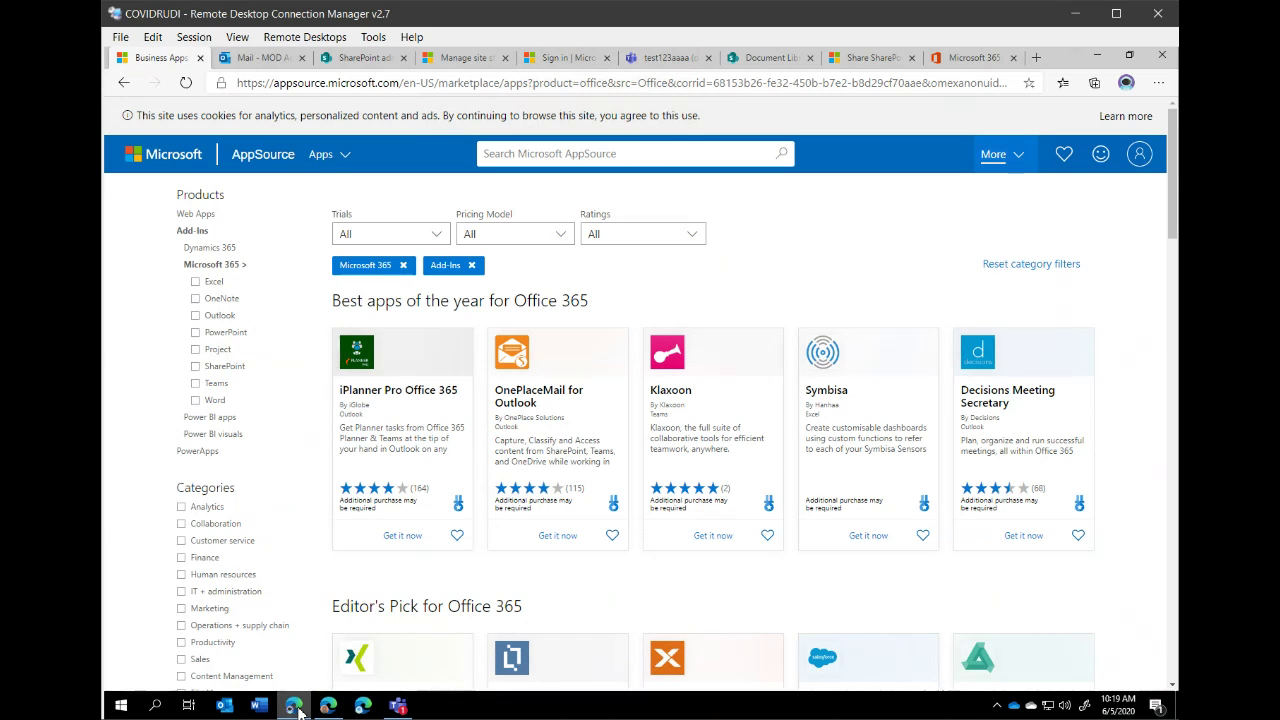
click(650, 57)
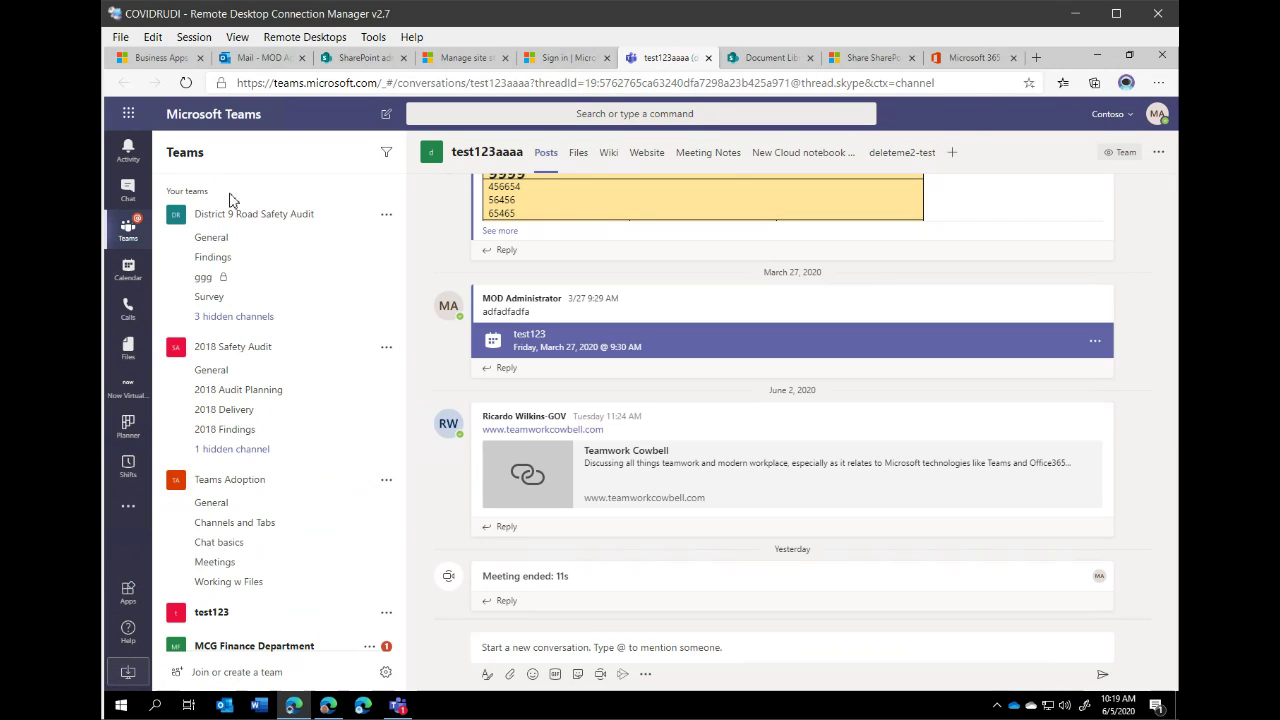
click(1158, 82)
mouse_move(1036, 274)
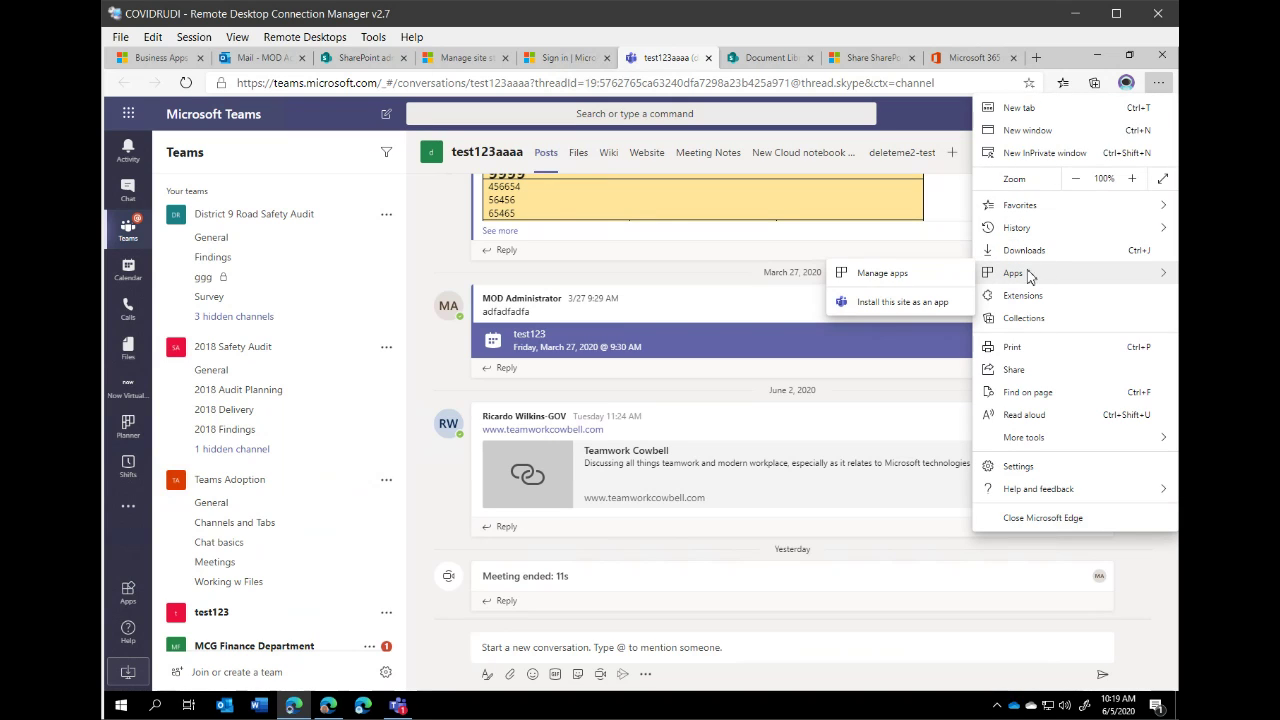
click(905, 305)
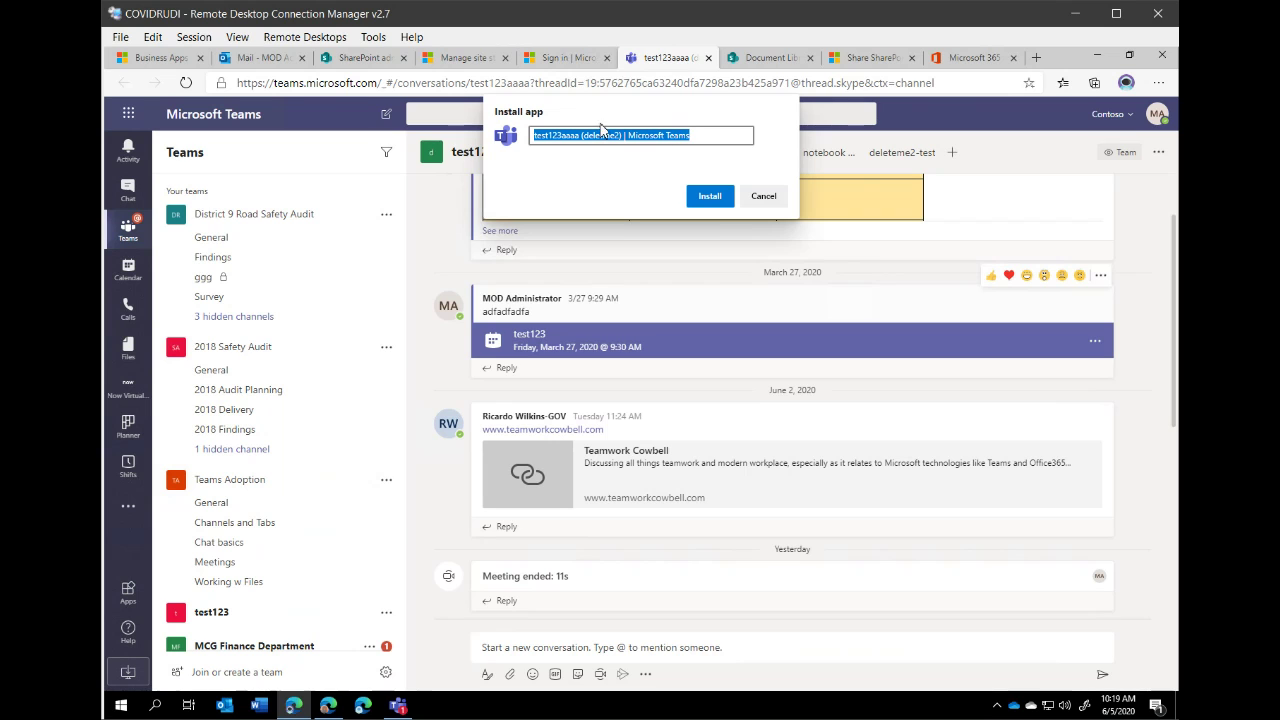
click(705, 199)
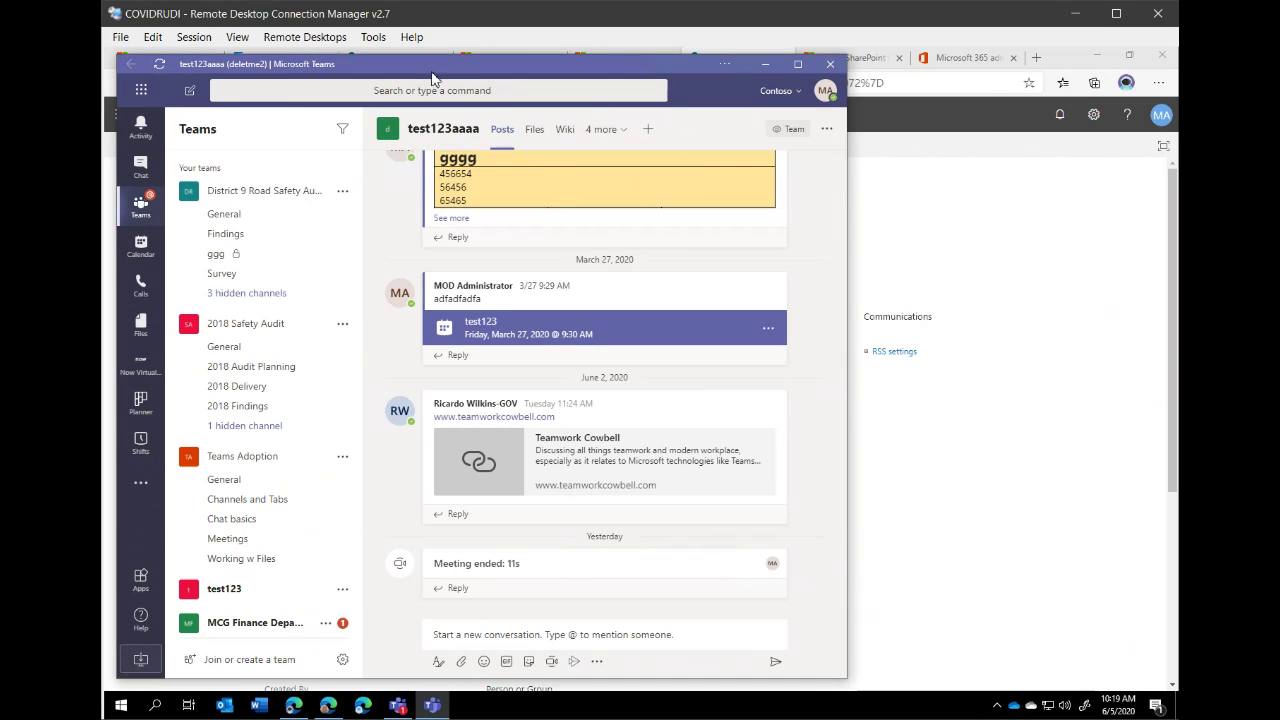
Move the installed Teams app window toward the middle of the desktop and view its app options
drag(447, 60, 542, 98)
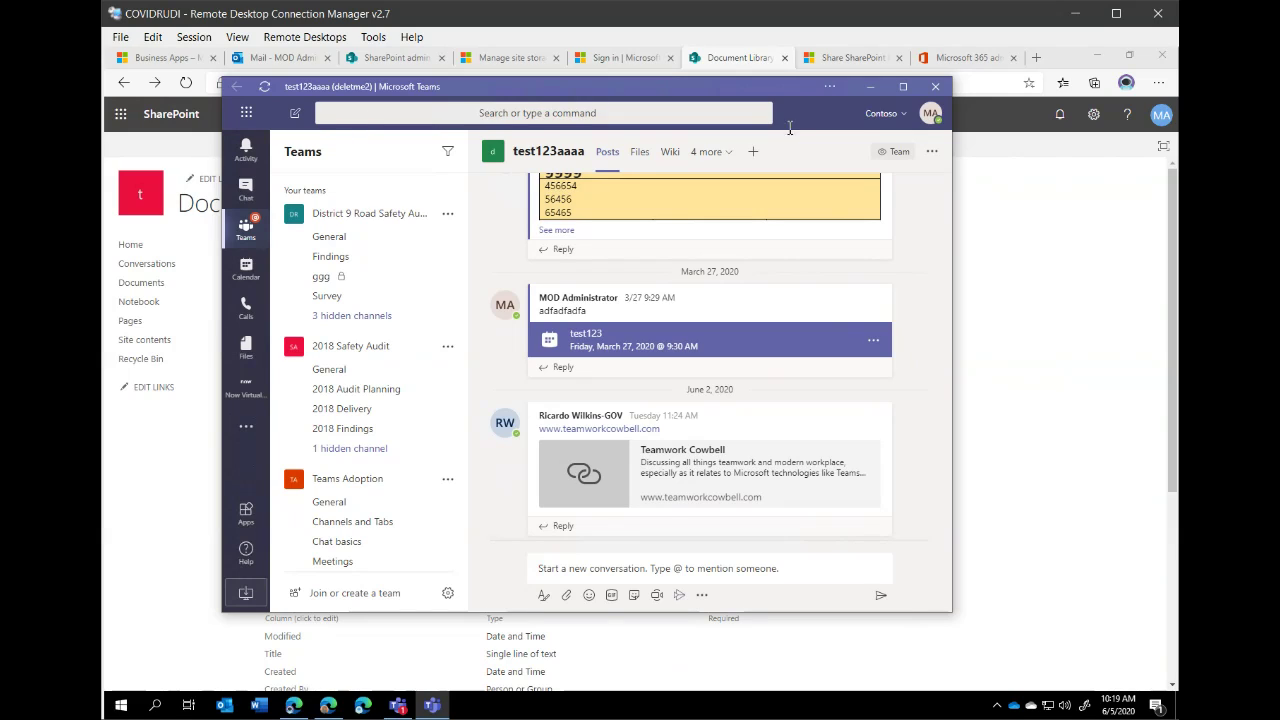
click(829, 86)
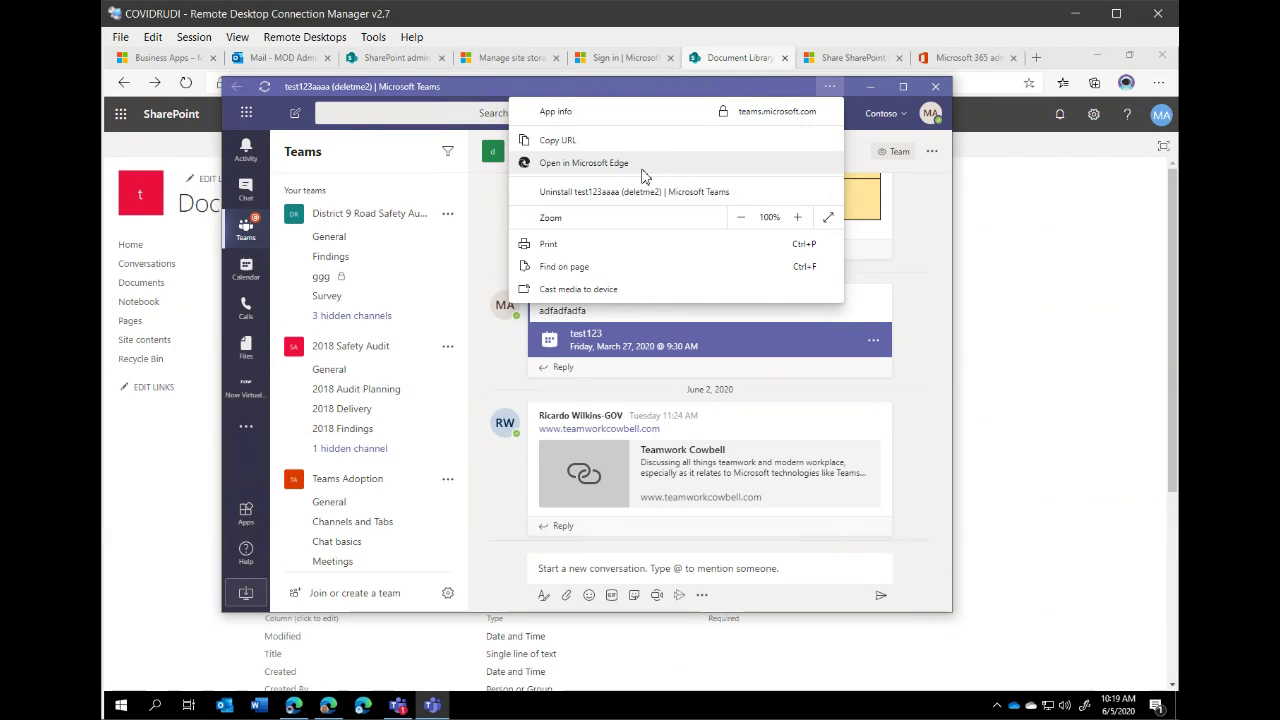
click(506, 102)
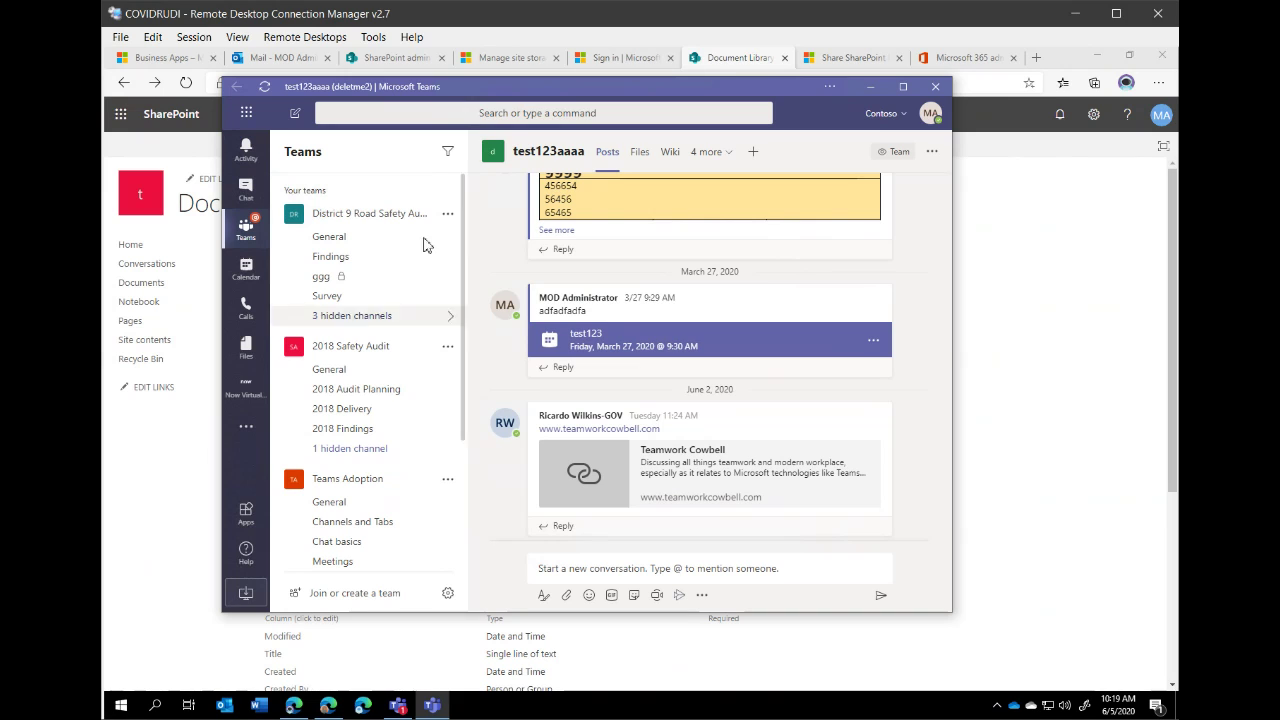
Show the installed Teams app's taskbar options and its Start menu entry with the pin and uninstall options
right_click(440, 708)
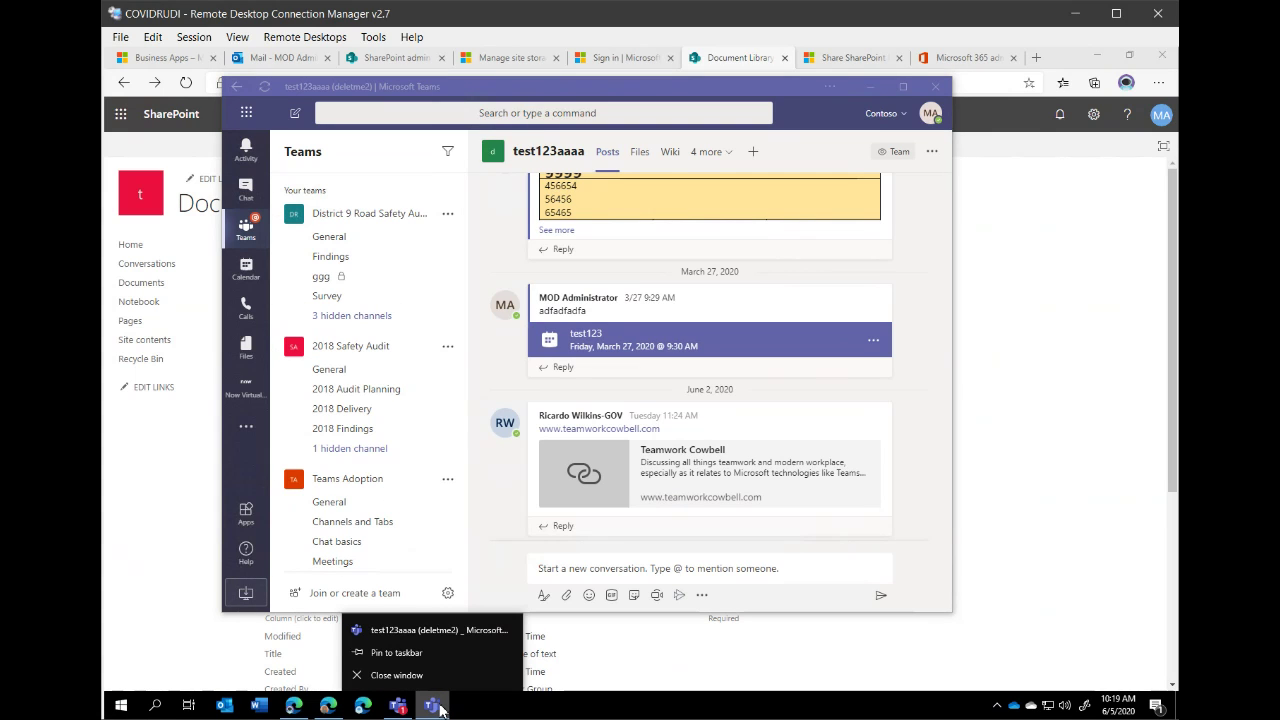
click(120, 708)
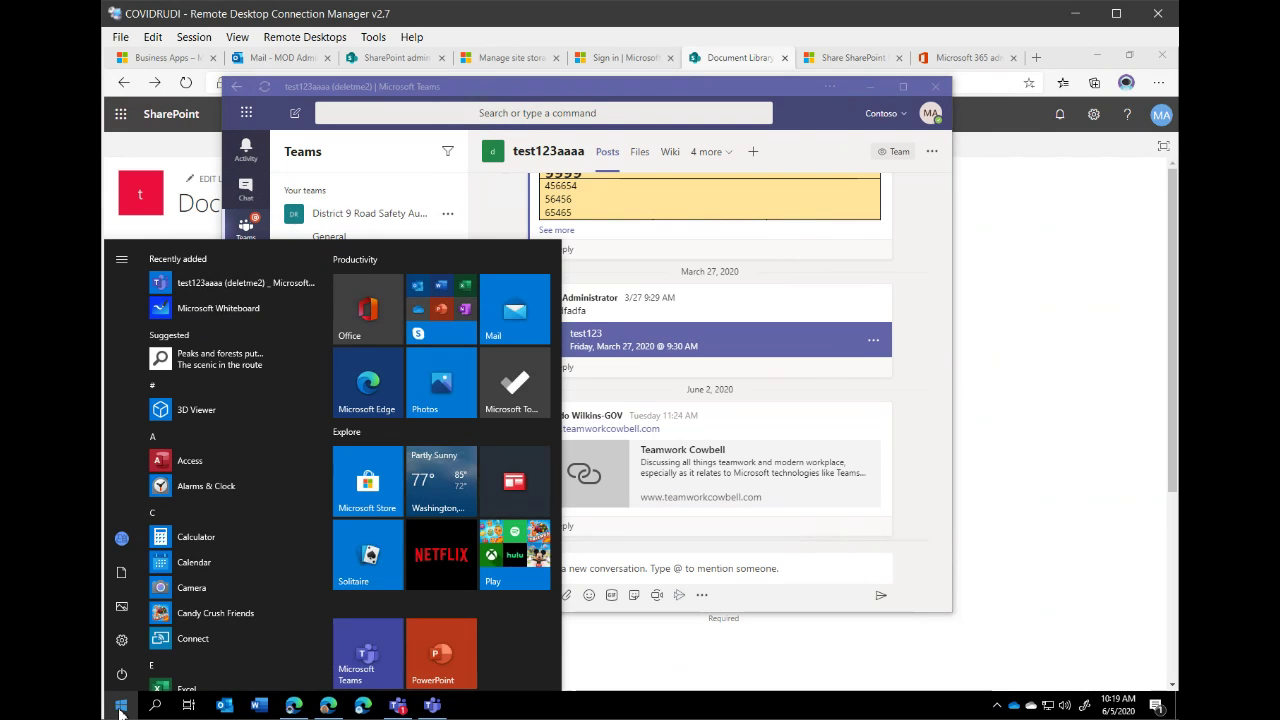
right_click(185, 283)
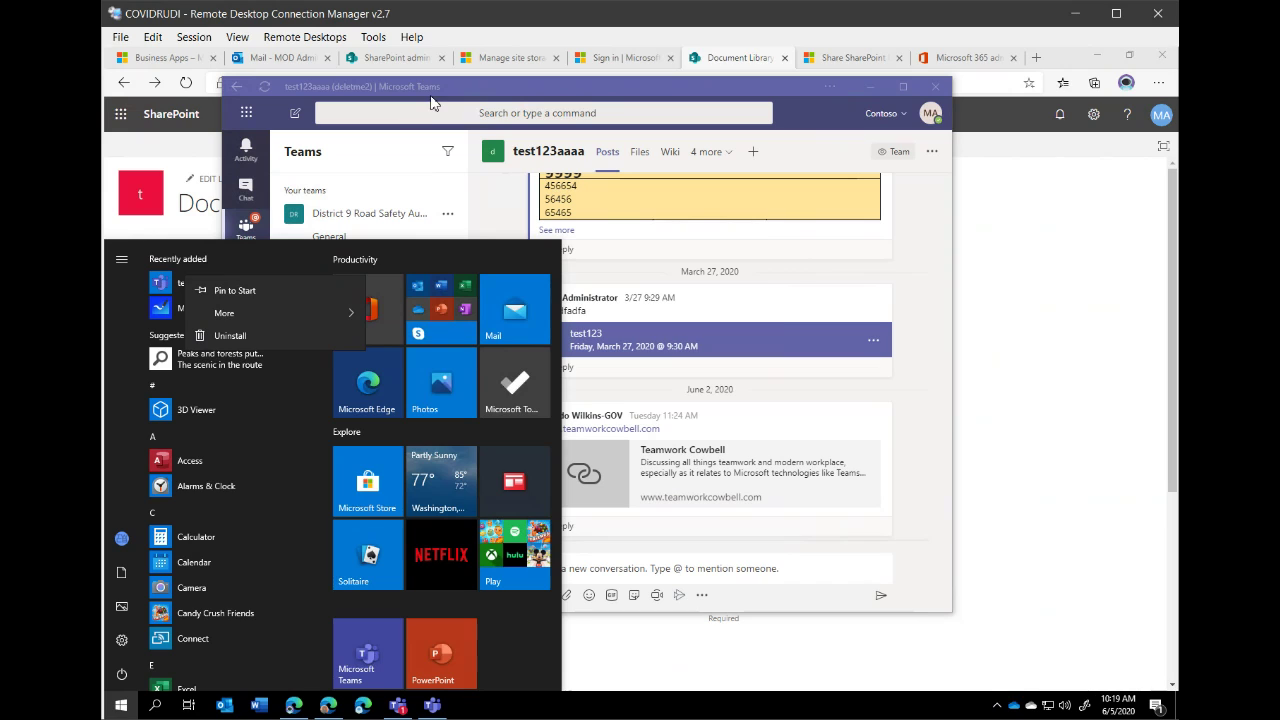
key(Escape)
click(510, 196)
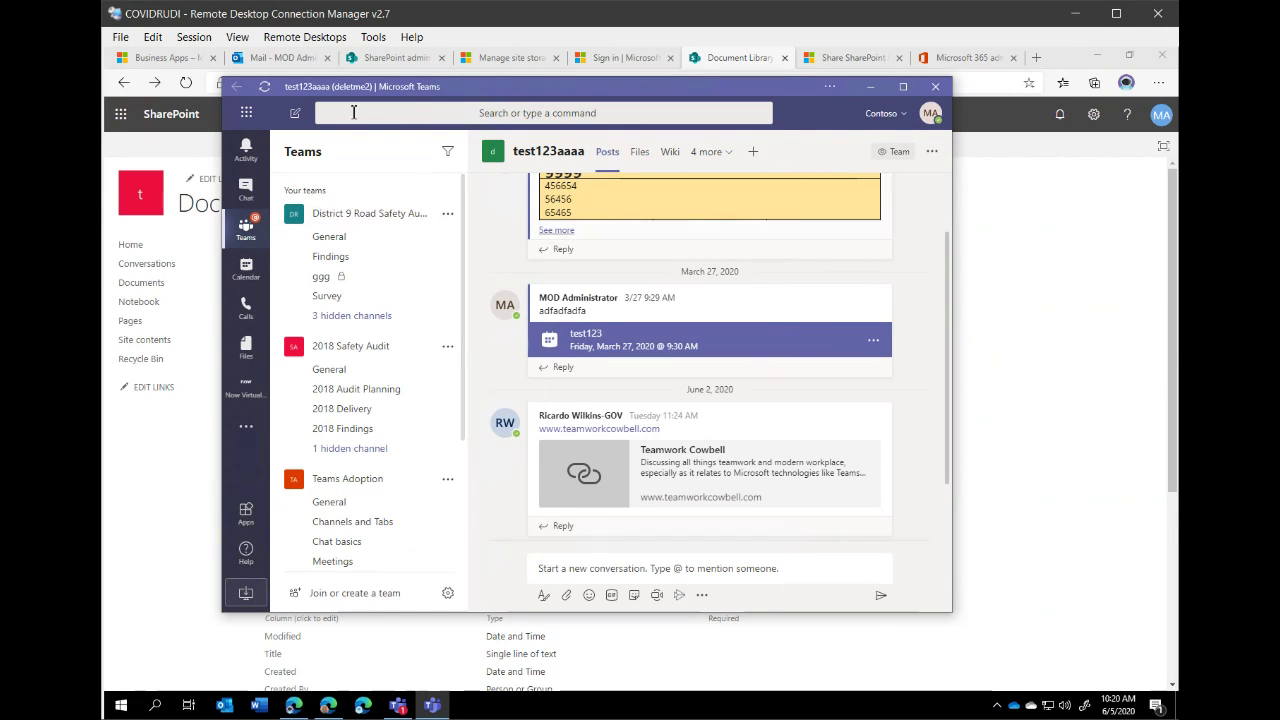
Uninstall the test123aaaa Teams app from Edge without clearing its site data
click(829, 90)
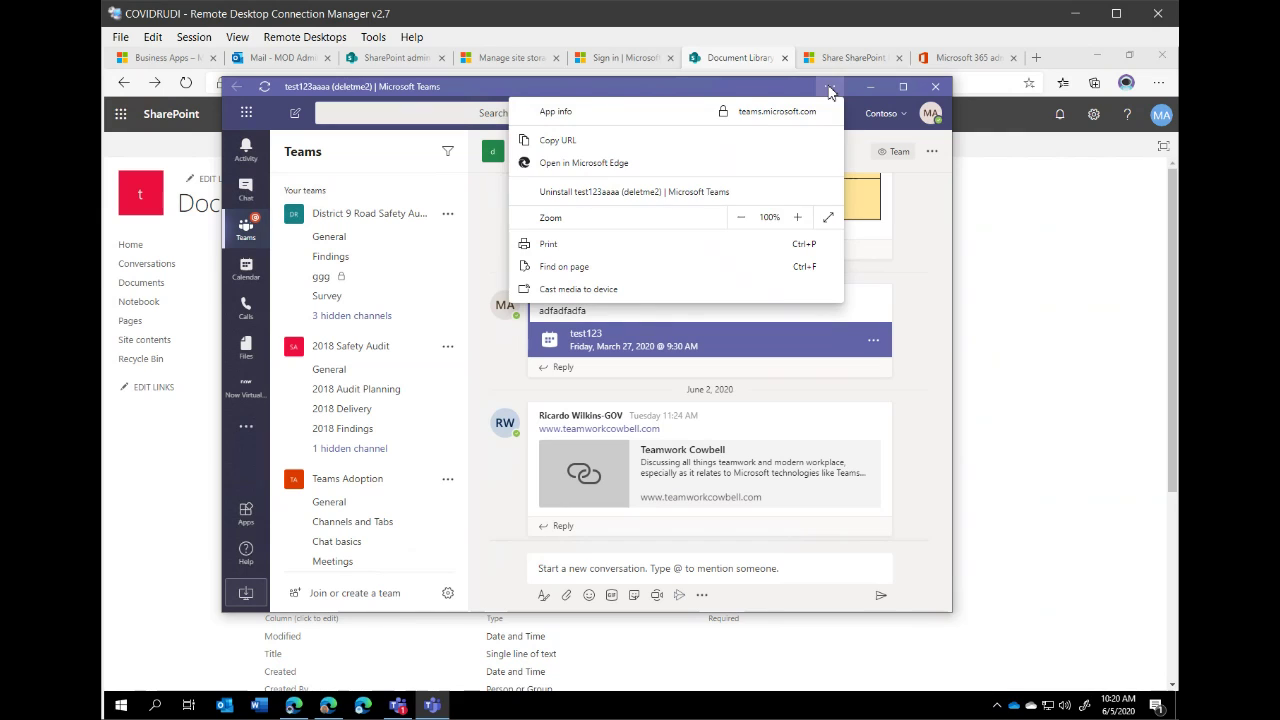
click(684, 197)
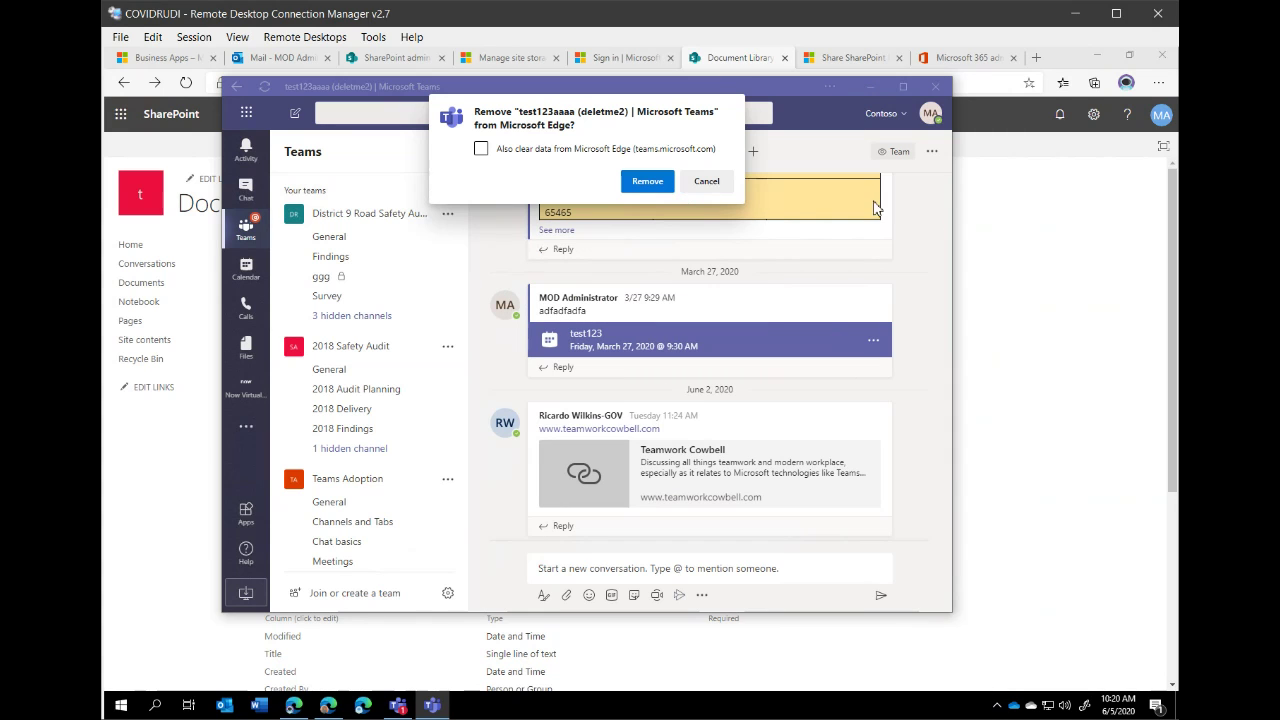
click(647, 181)
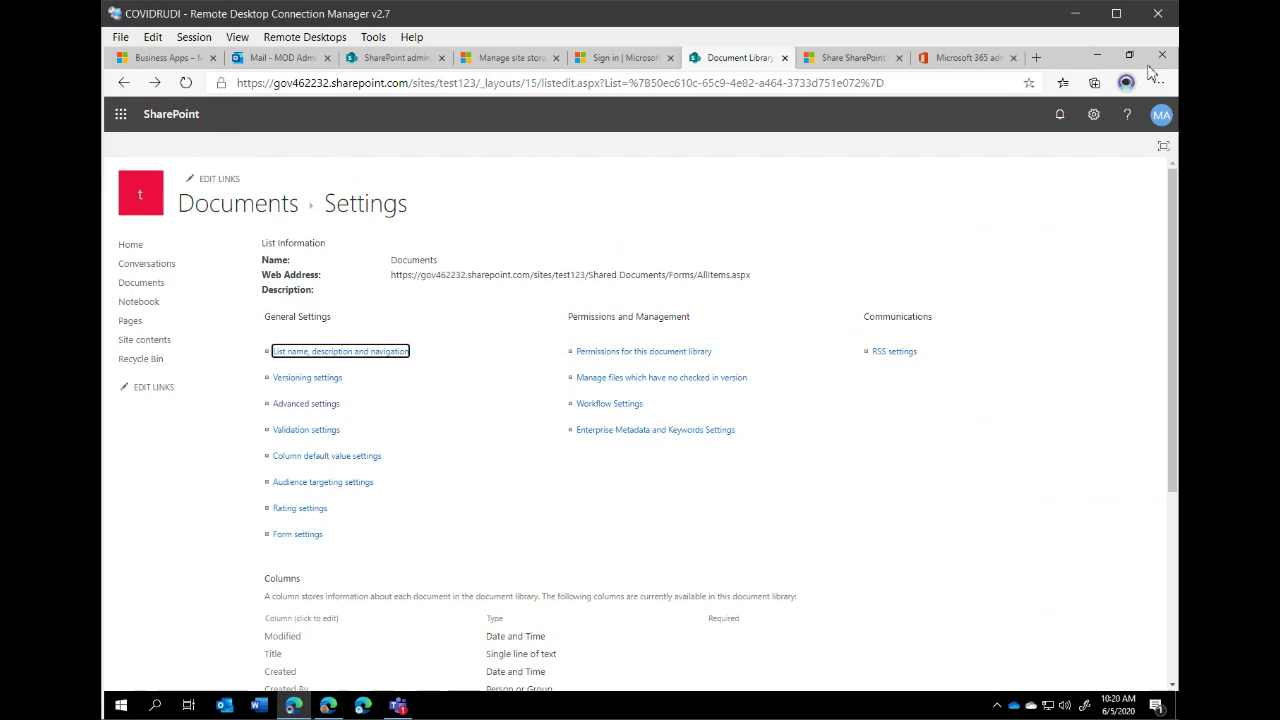
Minimize Edge, then reposition and enlarge the Teams desktop window so the whole General file list fits
click(1106, 57)
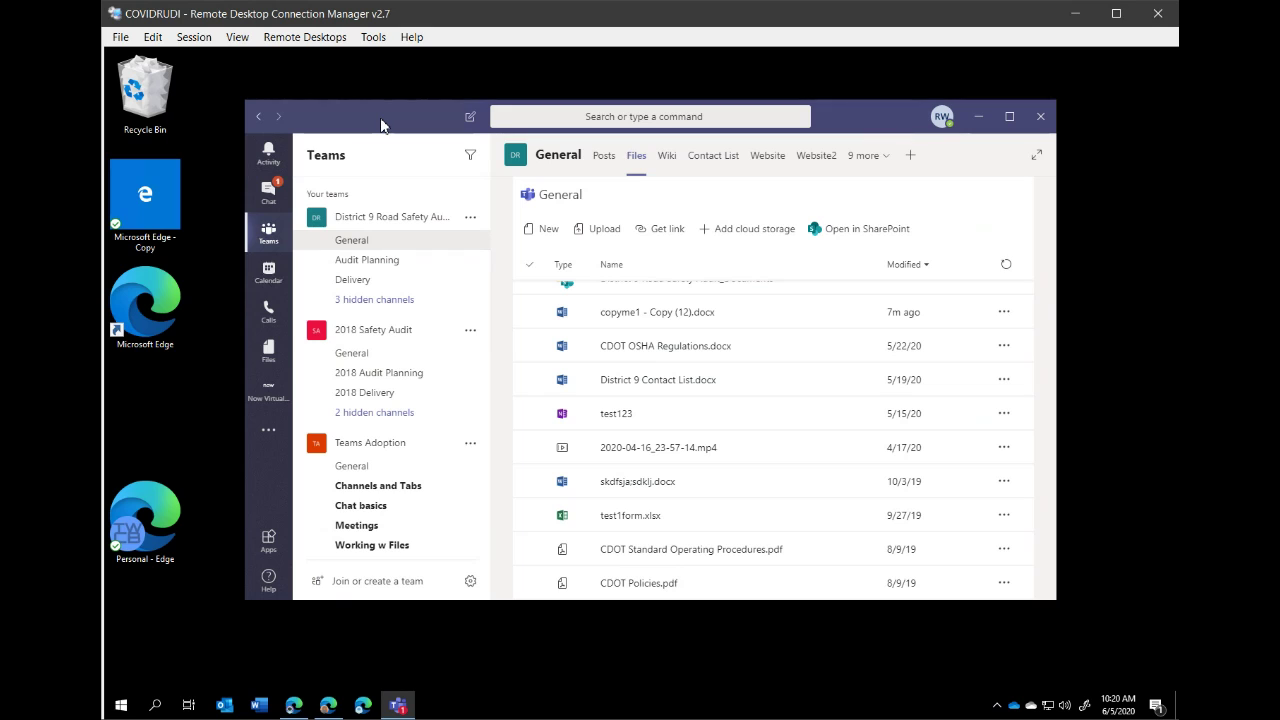
drag(382, 125, 370, 87)
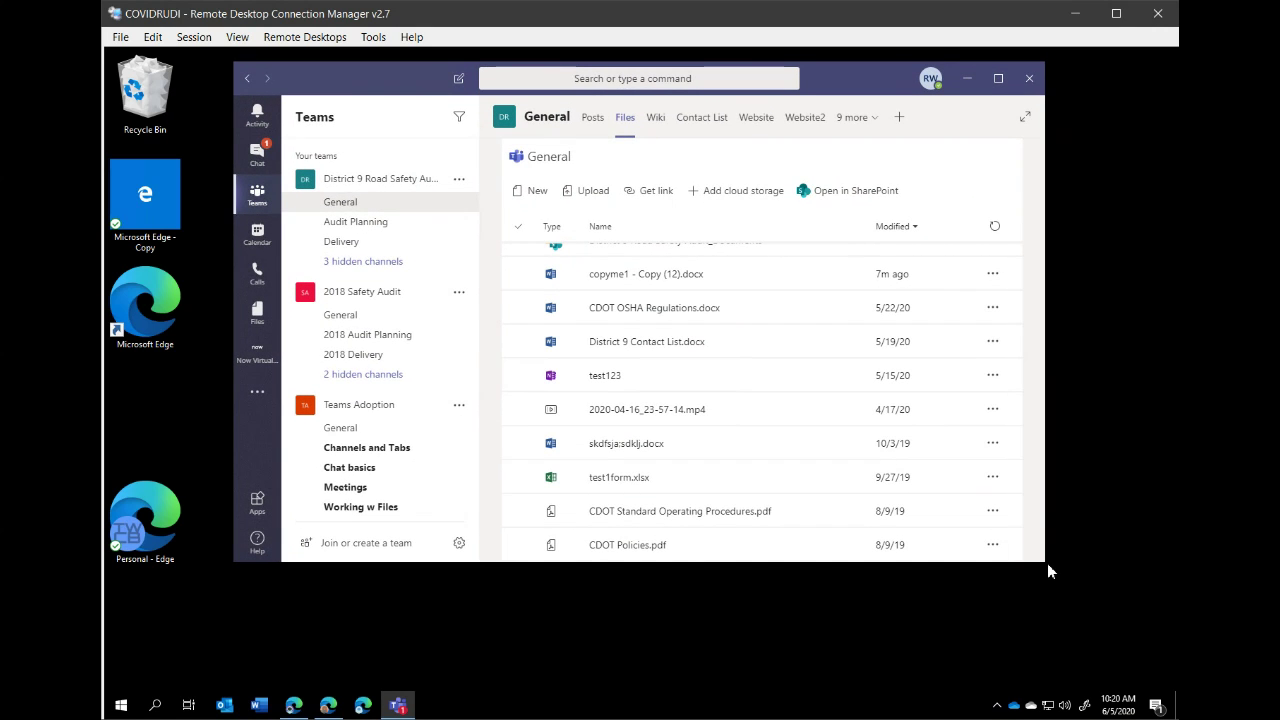
drag(1046, 563, 1129, 639)
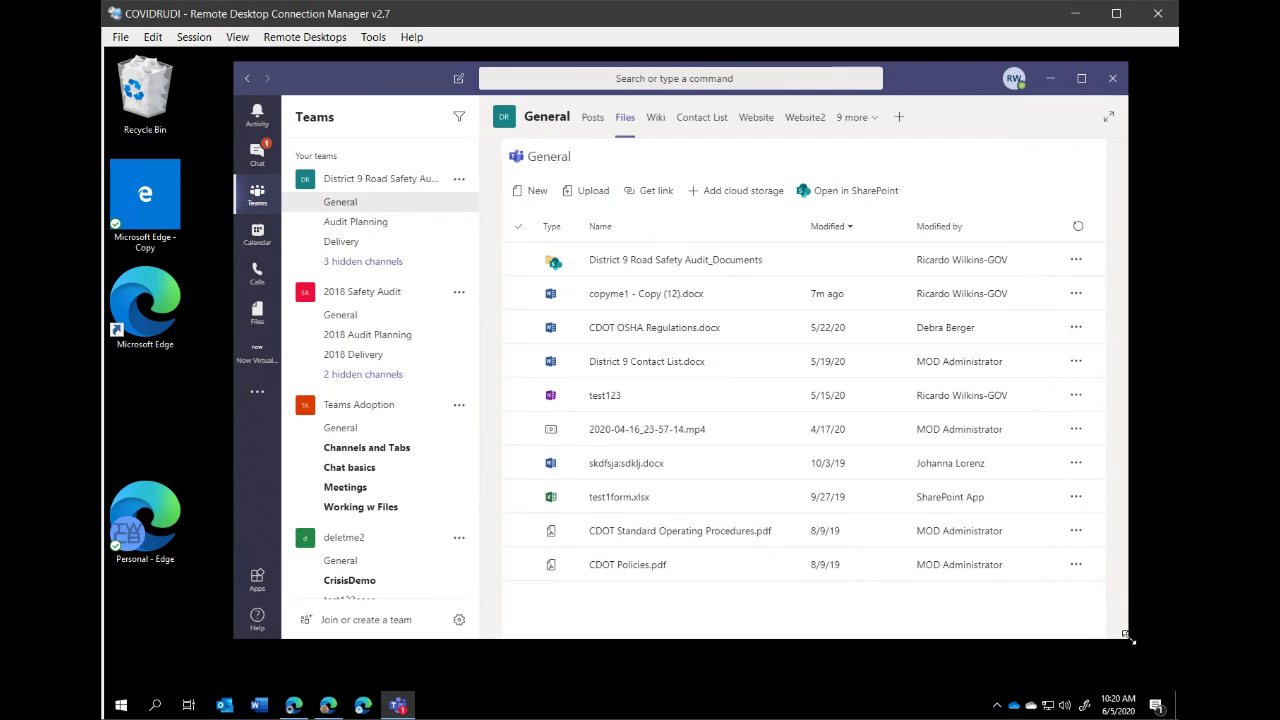
View the Chat list, return to the General channel's files, and reposition the Teams window
click(257, 160)
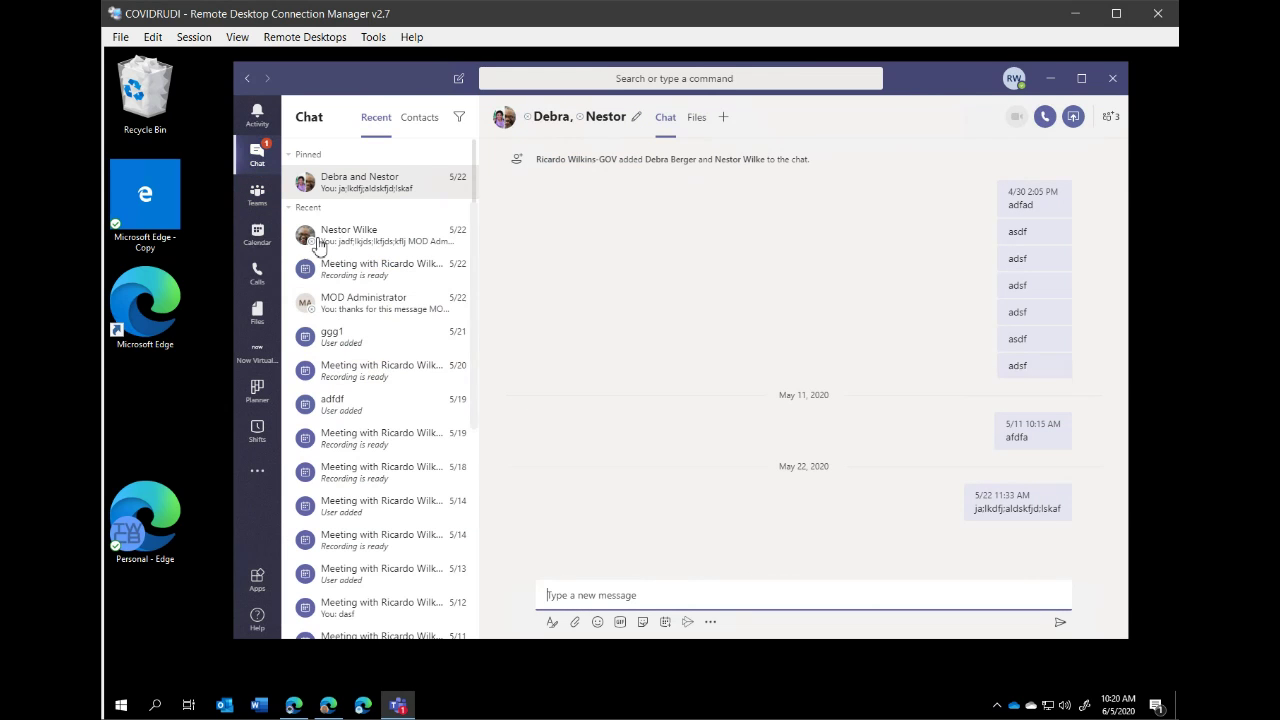
click(259, 208)
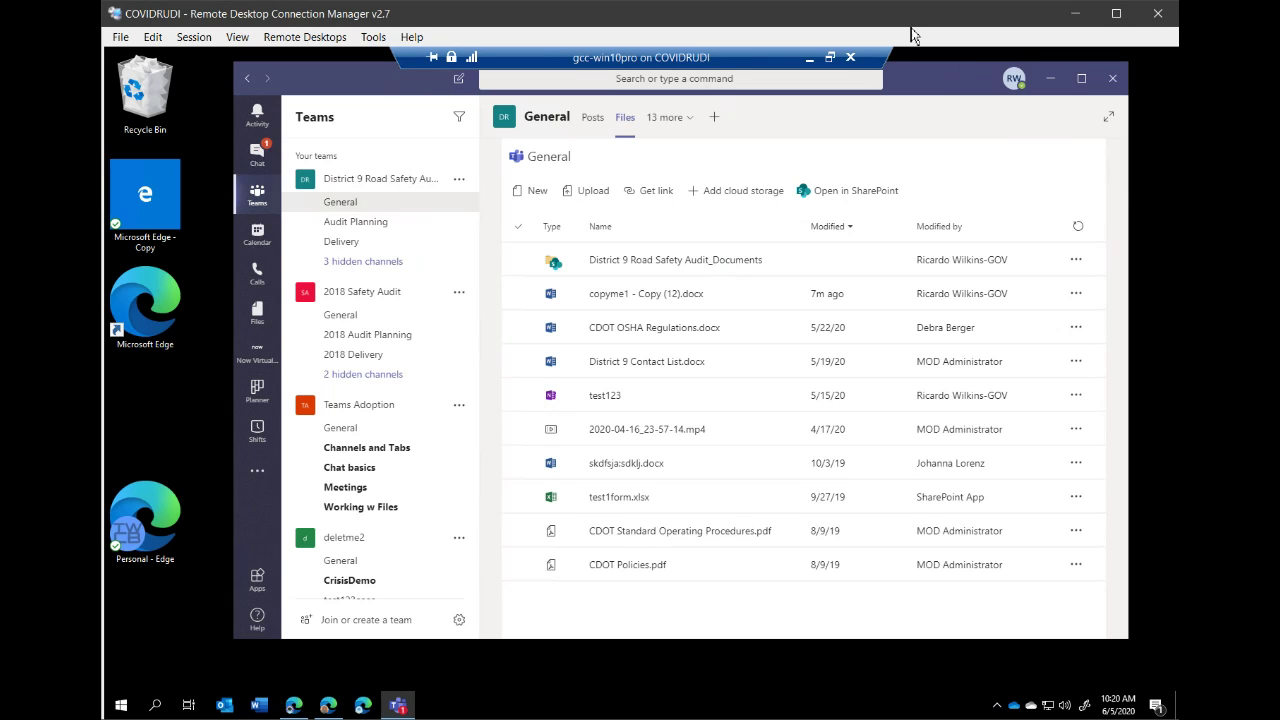
drag(341, 84, 334, 123)
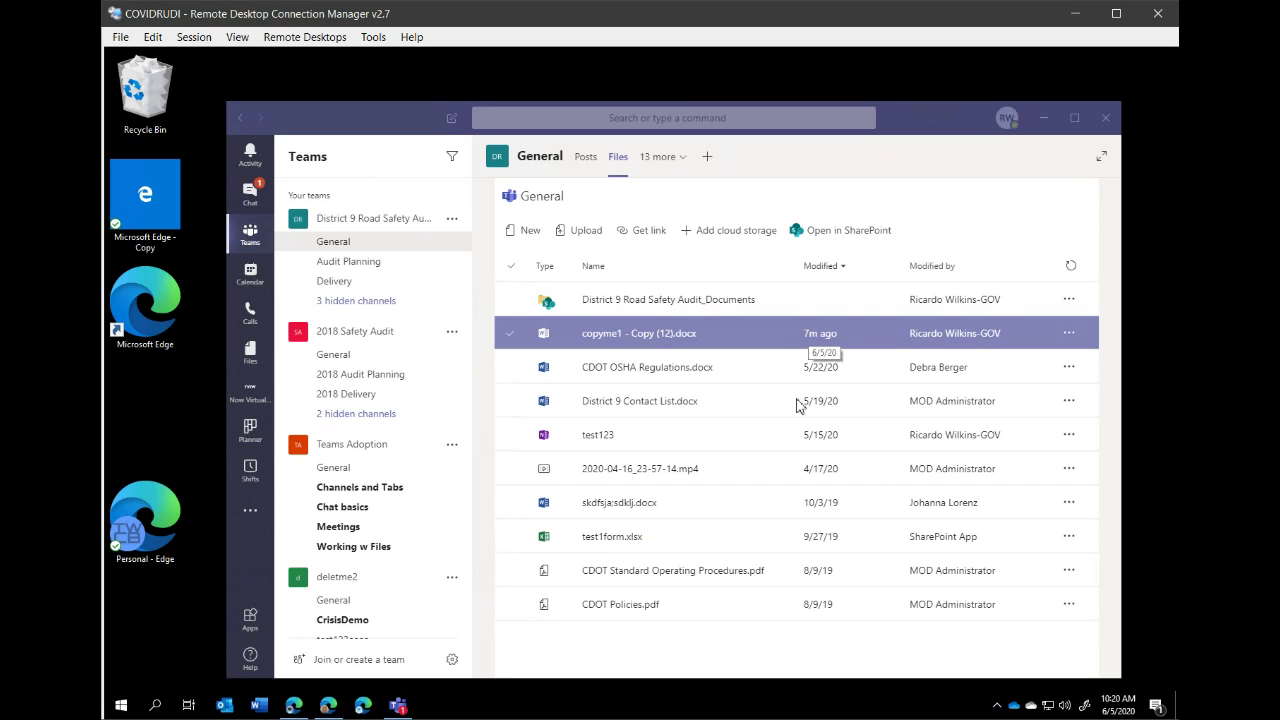
Open the General channel's files in SharePoint, and close both SharePoint tabs and the Edge window
click(855, 232)
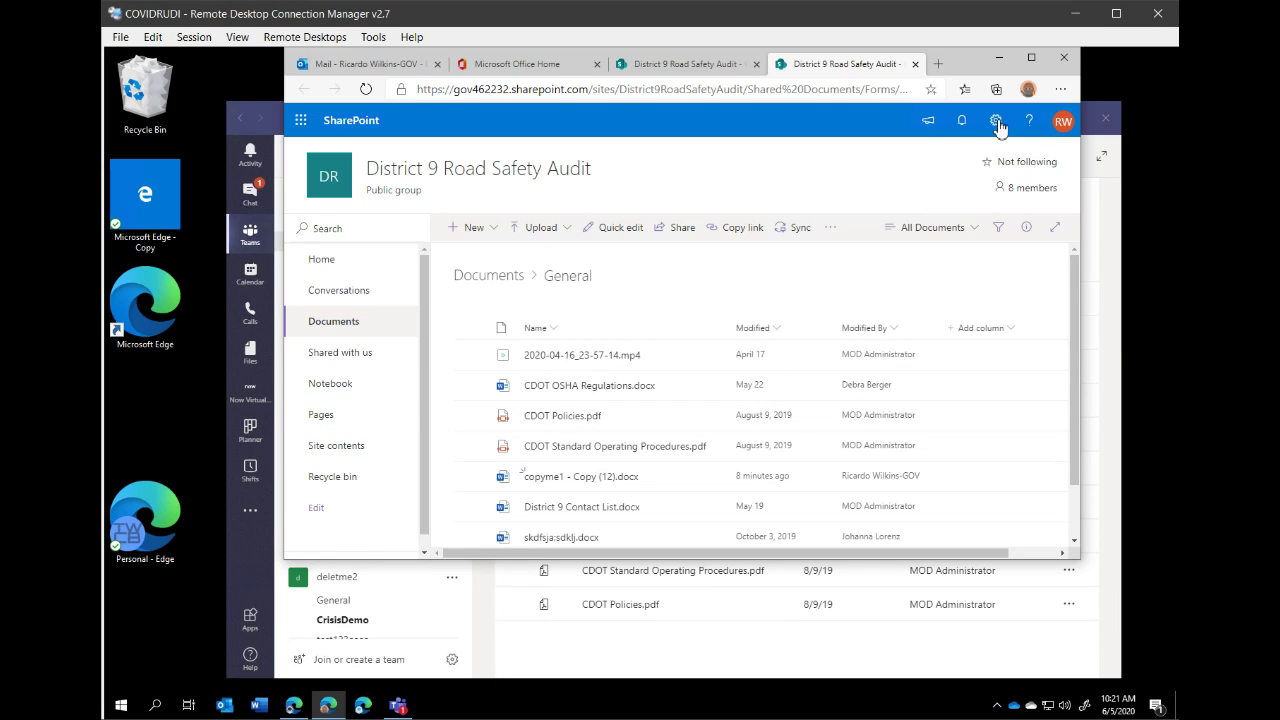
click(914, 64)
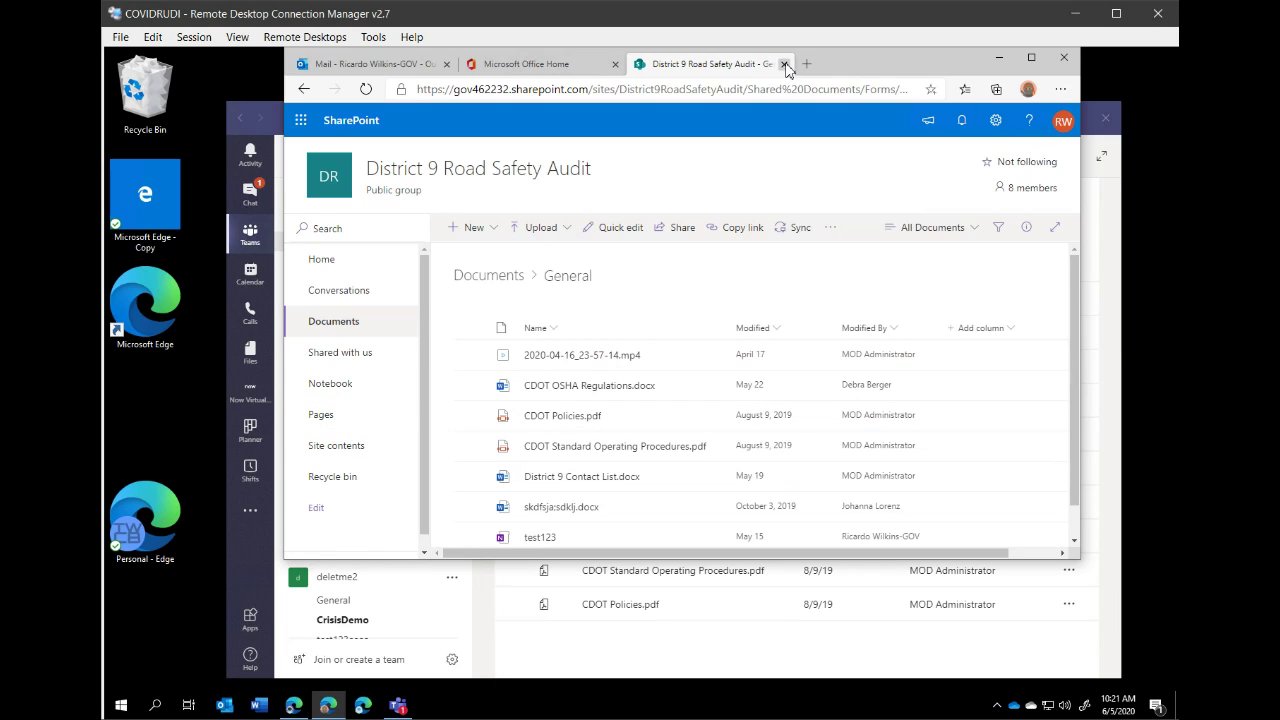
click(786, 64)
click(1064, 57)
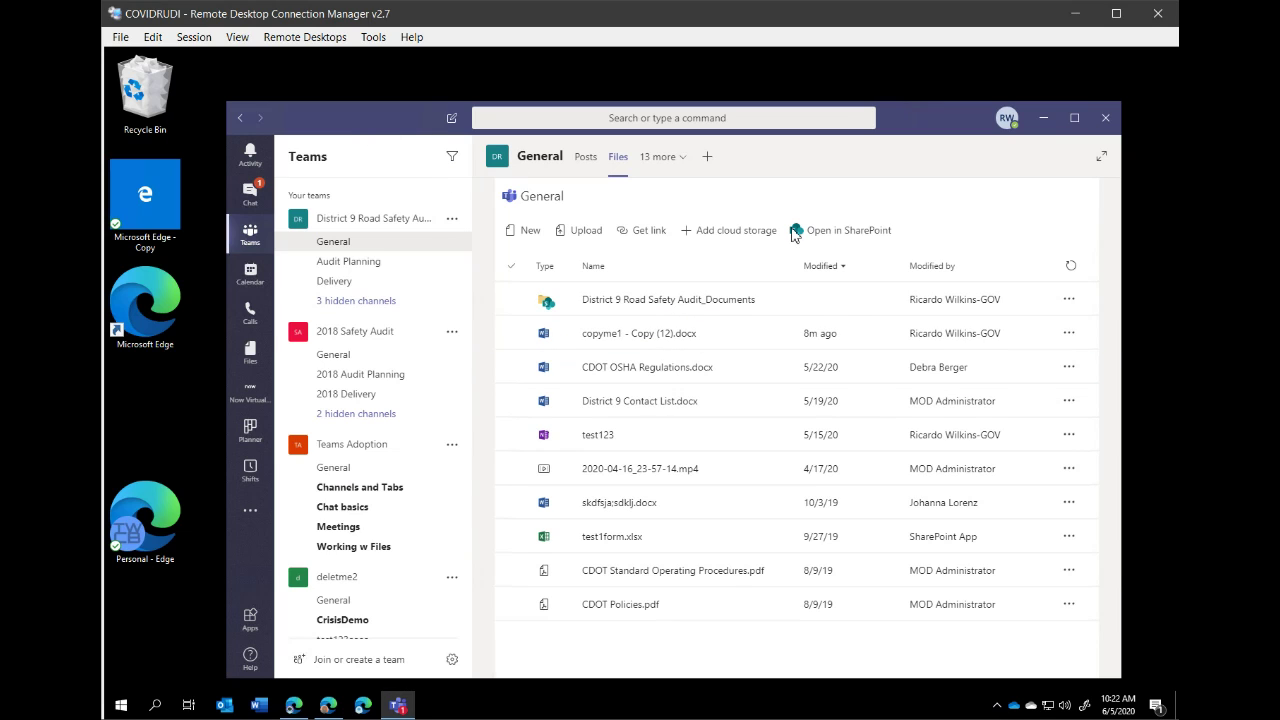
Show the list of additional Teams apps and open the Shifts app
click(250, 514)
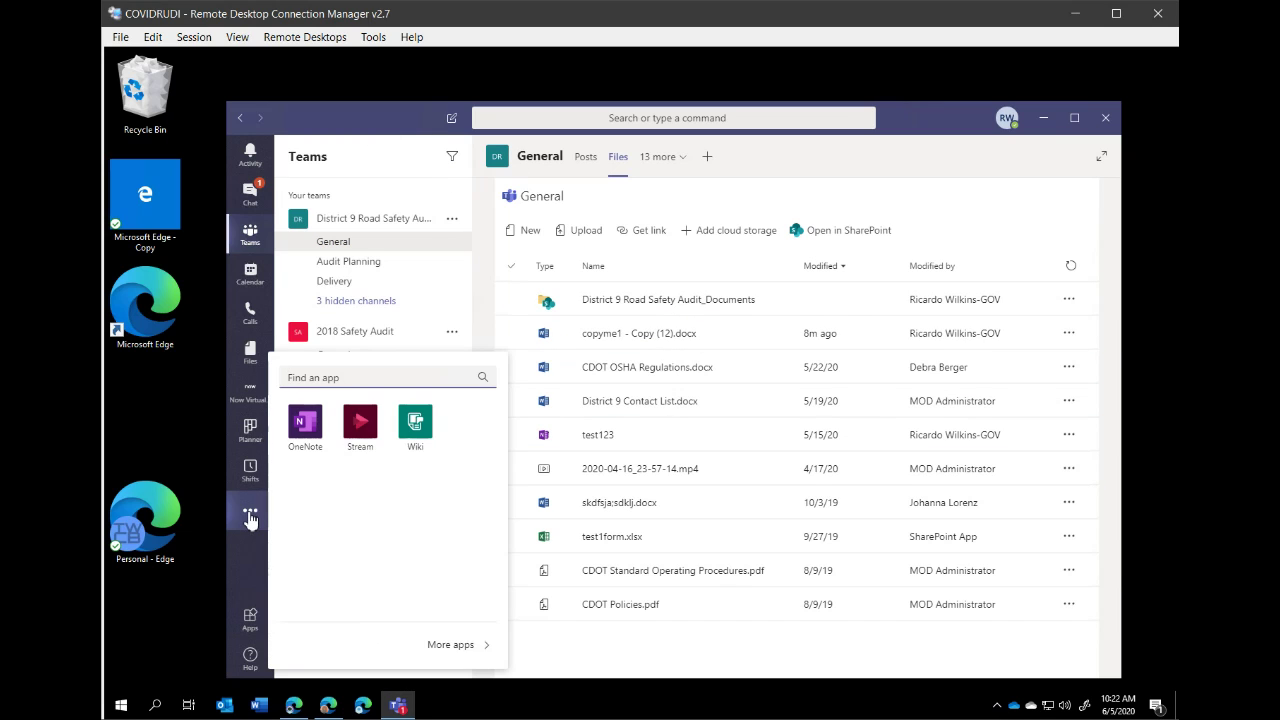
click(250, 516)
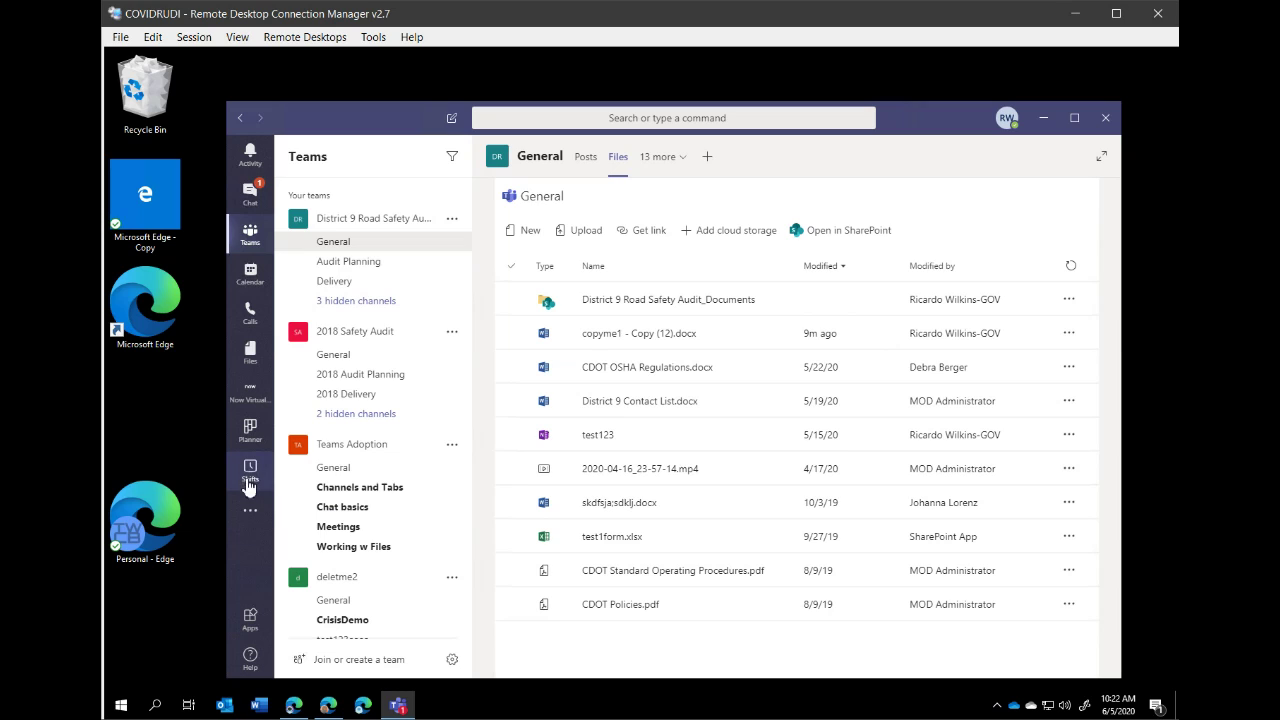
click(250, 518)
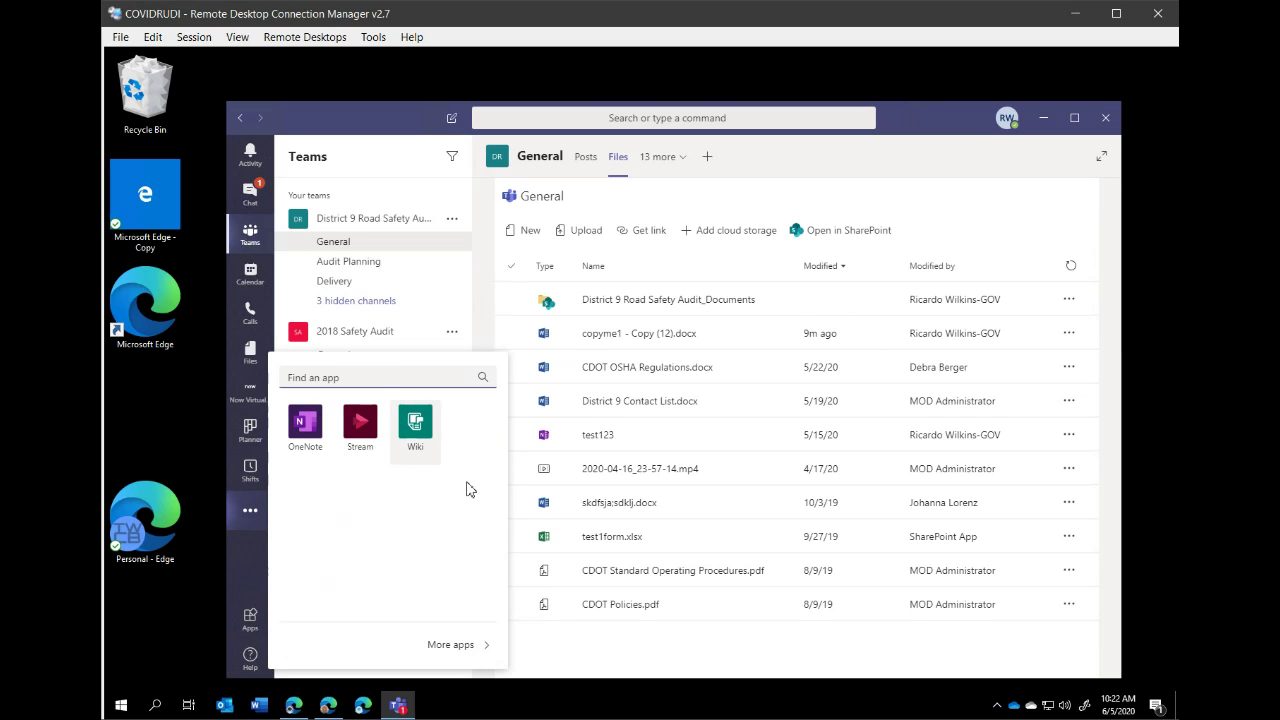
click(250, 470)
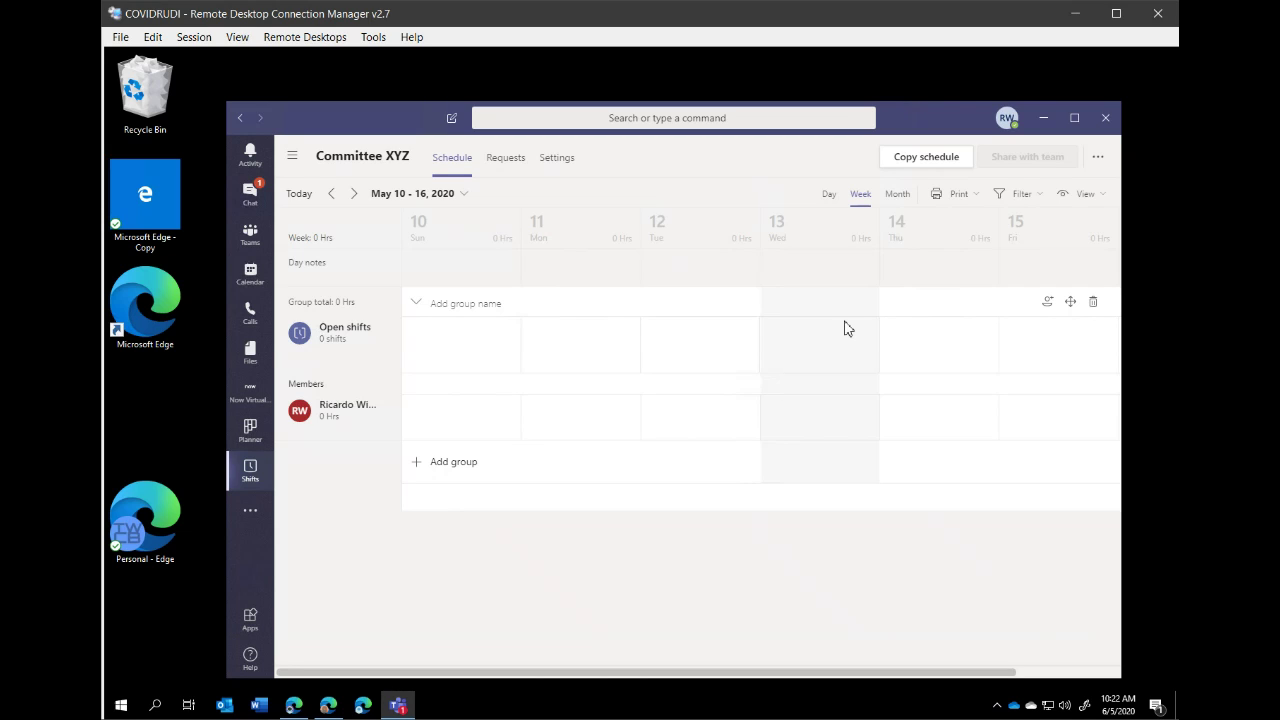
Show the additional apps list again from within Shifts and close it
click(252, 514)
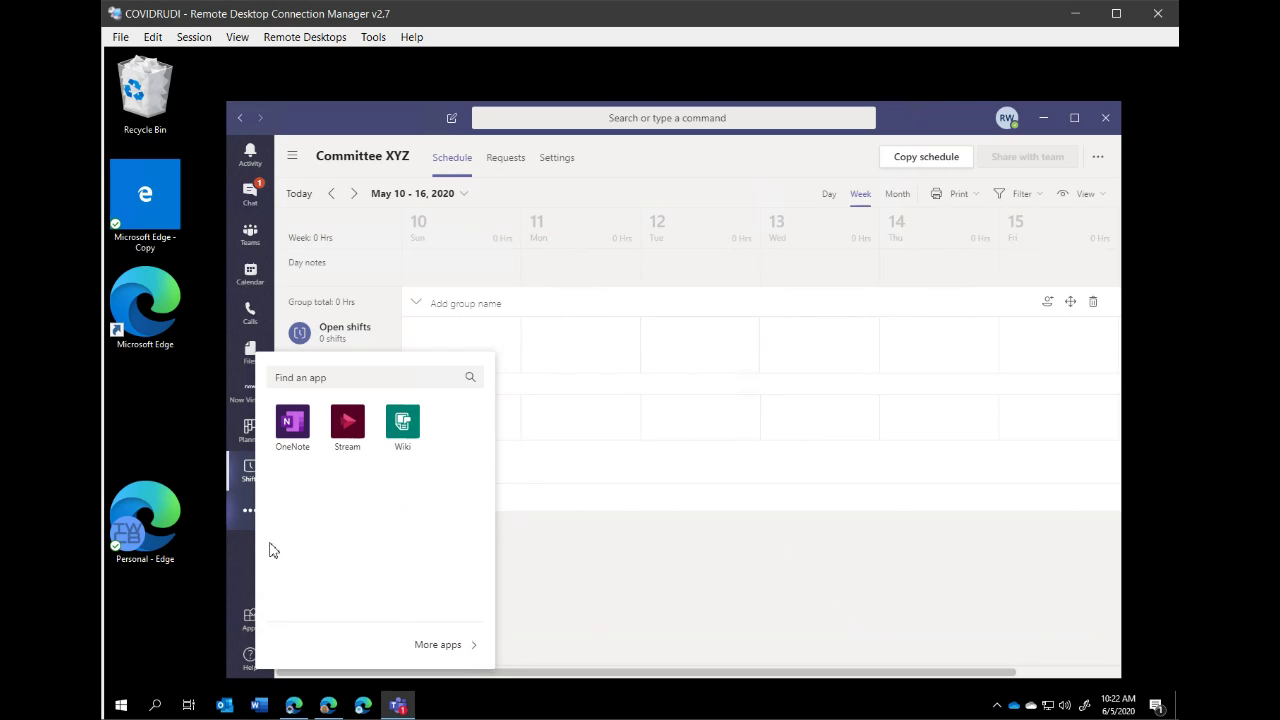
click(240, 522)
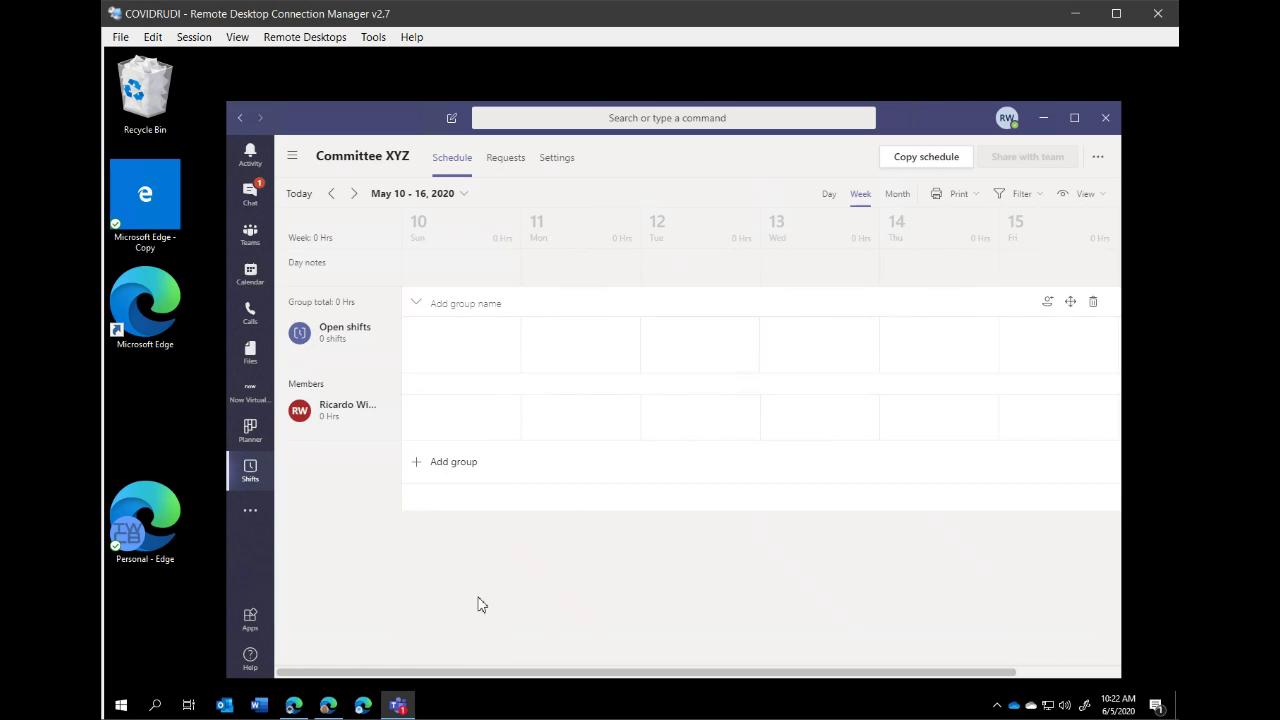
click(250, 510)
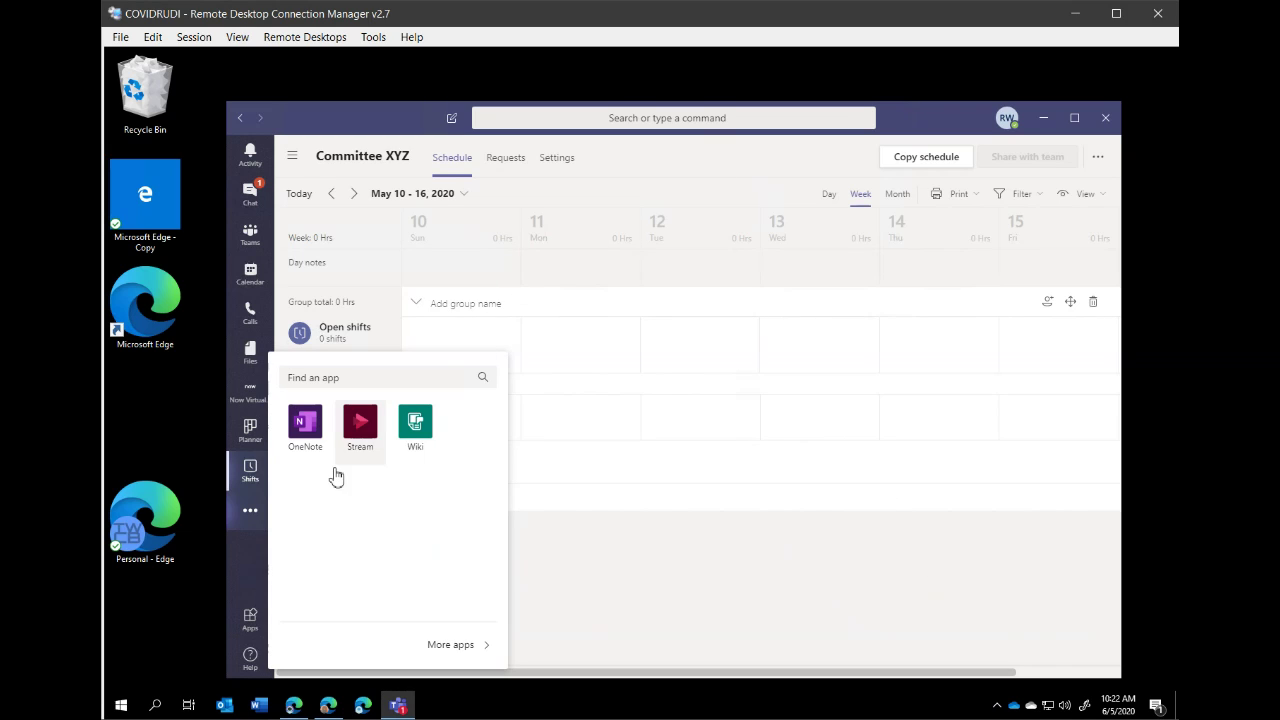
click(252, 514)
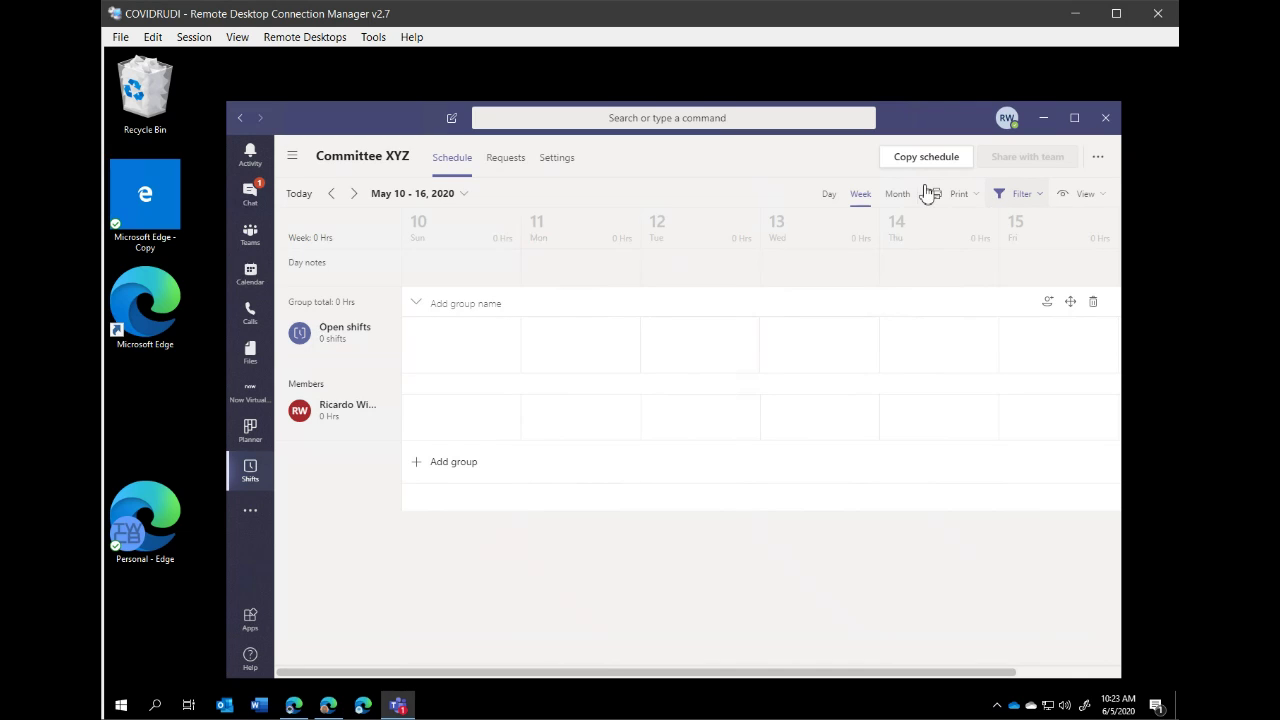
View the Committee XYZ schedule by month and by day, and open its requests page
click(897, 197)
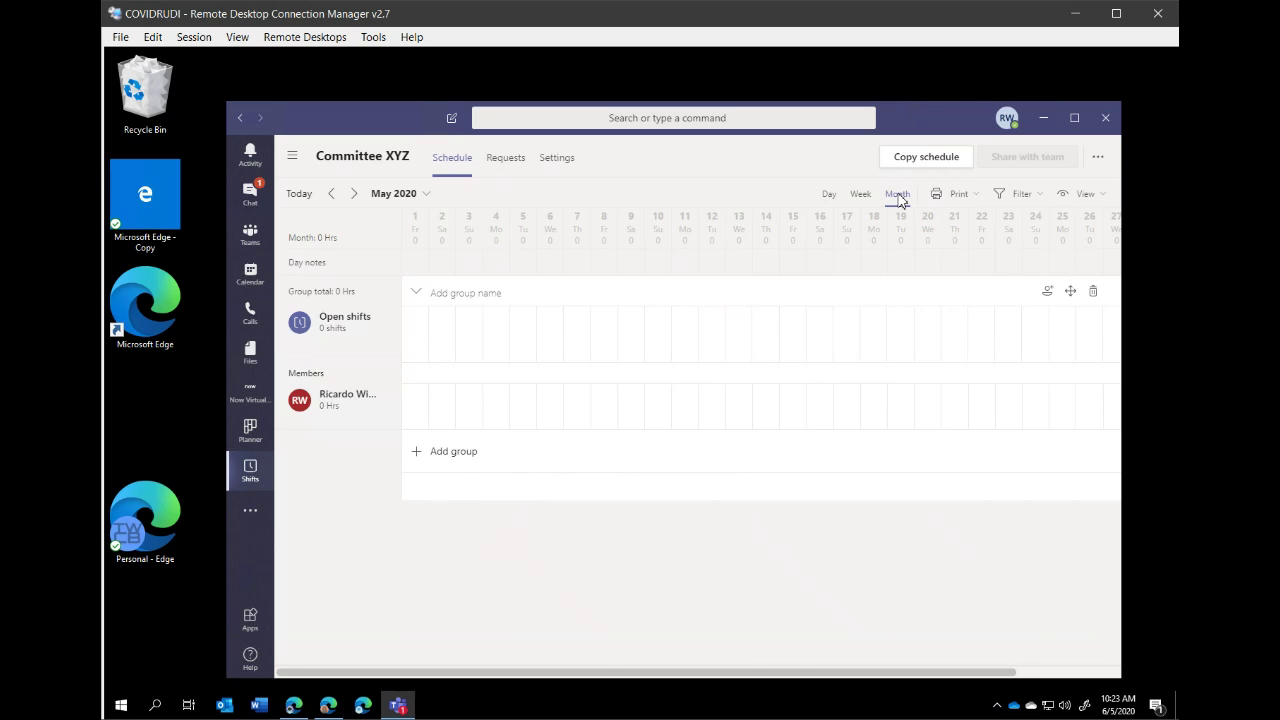
click(828, 195)
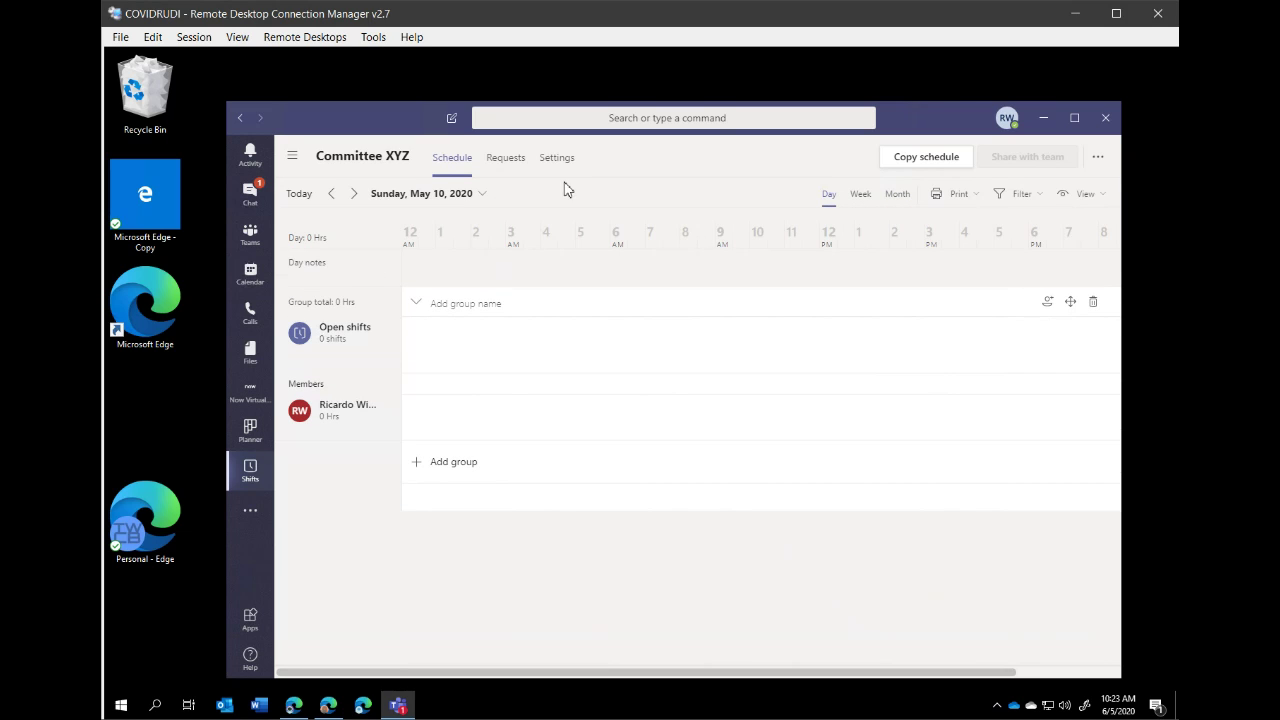
click(507, 160)
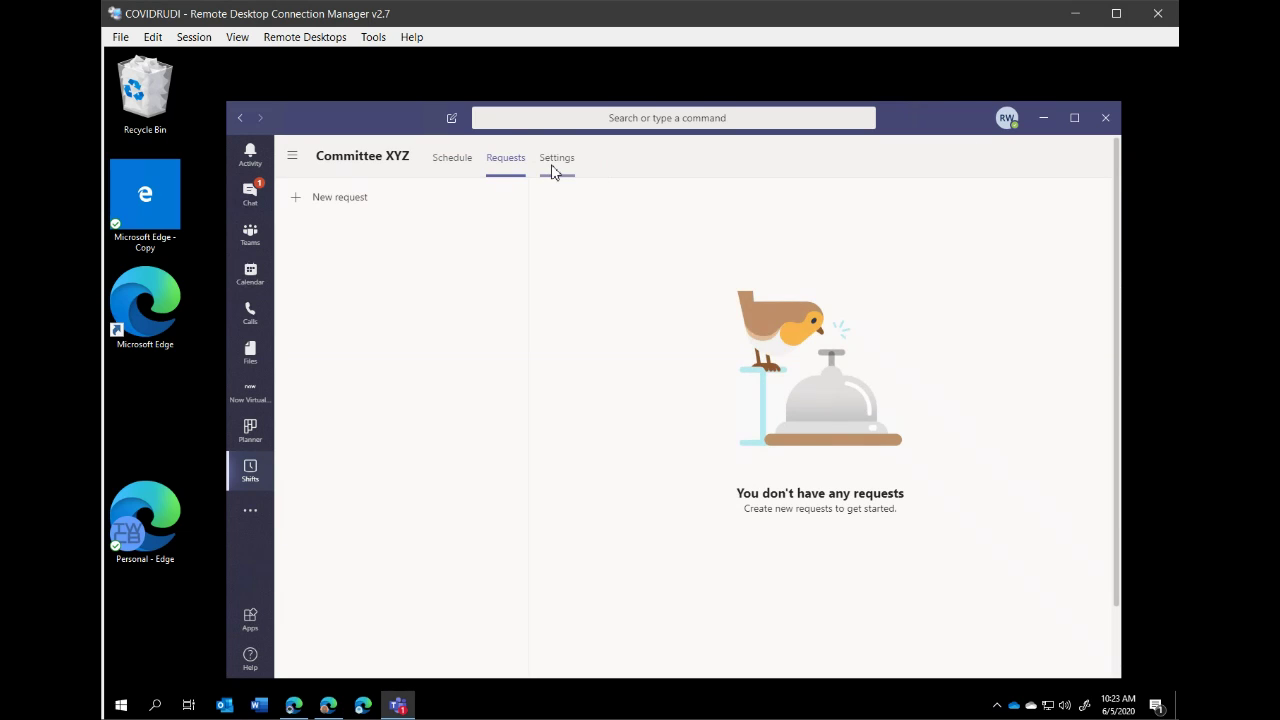
Review the Shifts settings for Committee XYZ through the time clock section, and view the list of all schedules
click(555, 165)
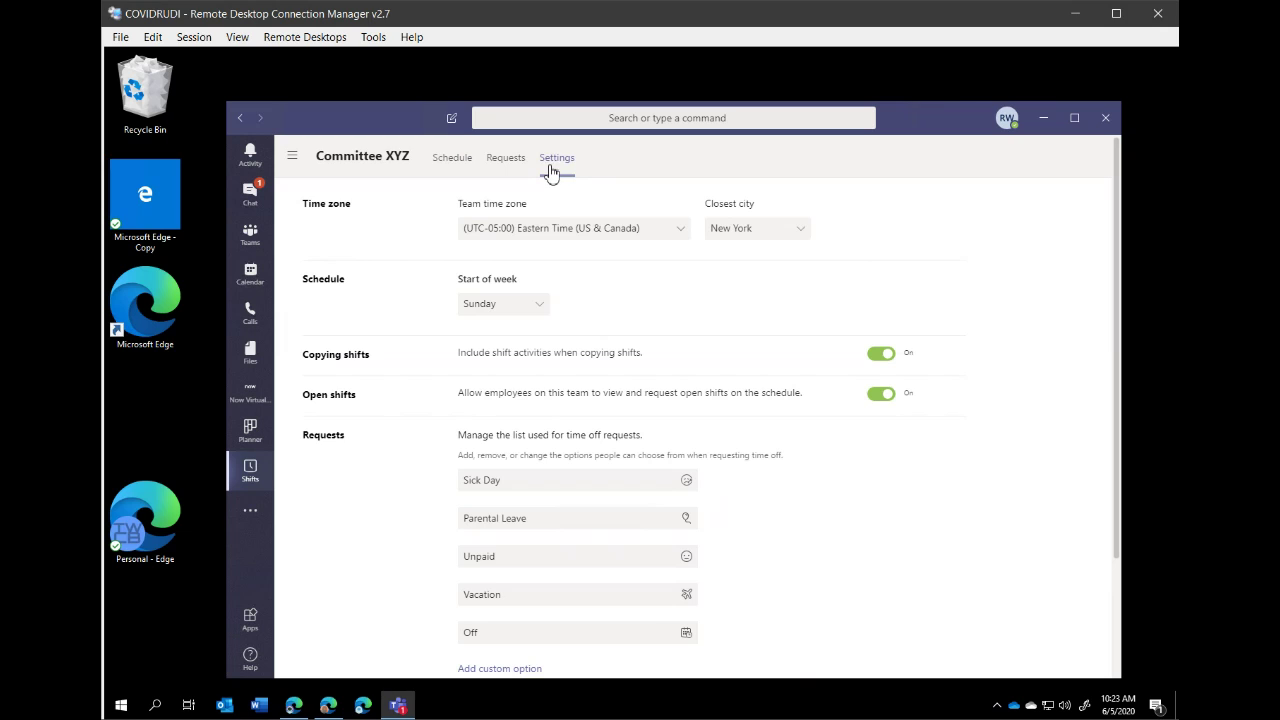
scroll(1020, 537, down, 1)
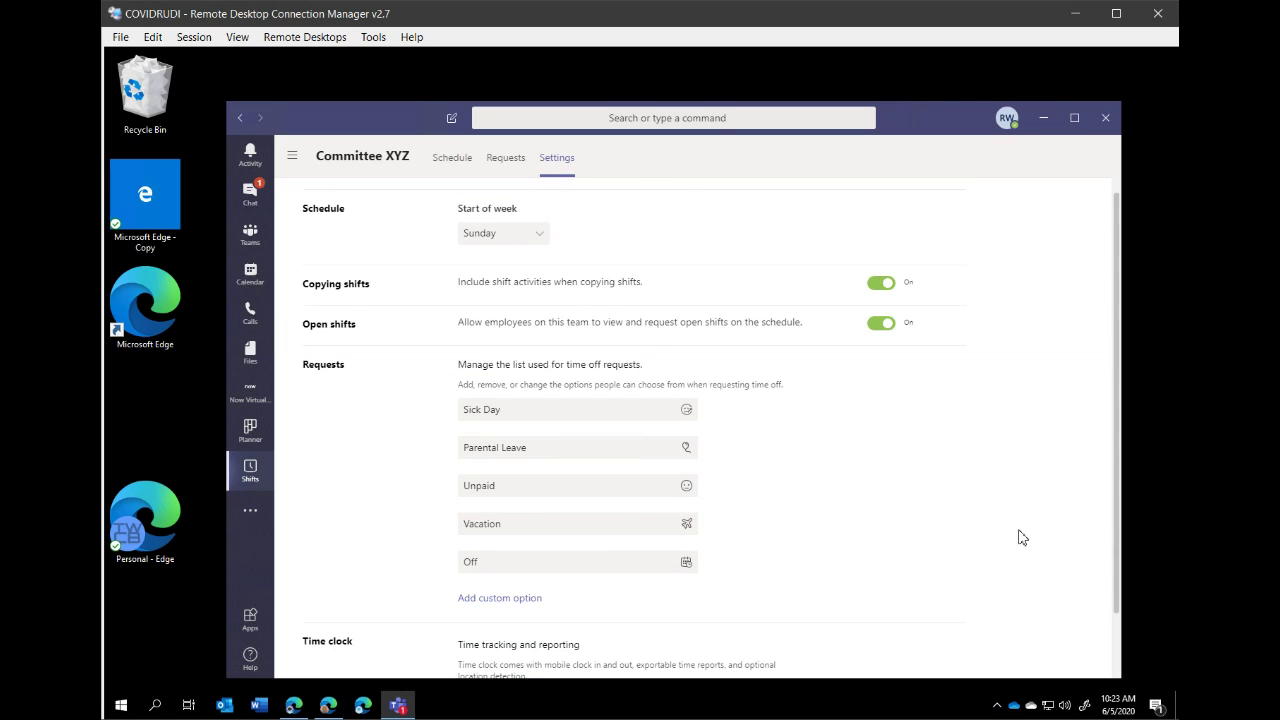
scroll(922, 528, down, 1)
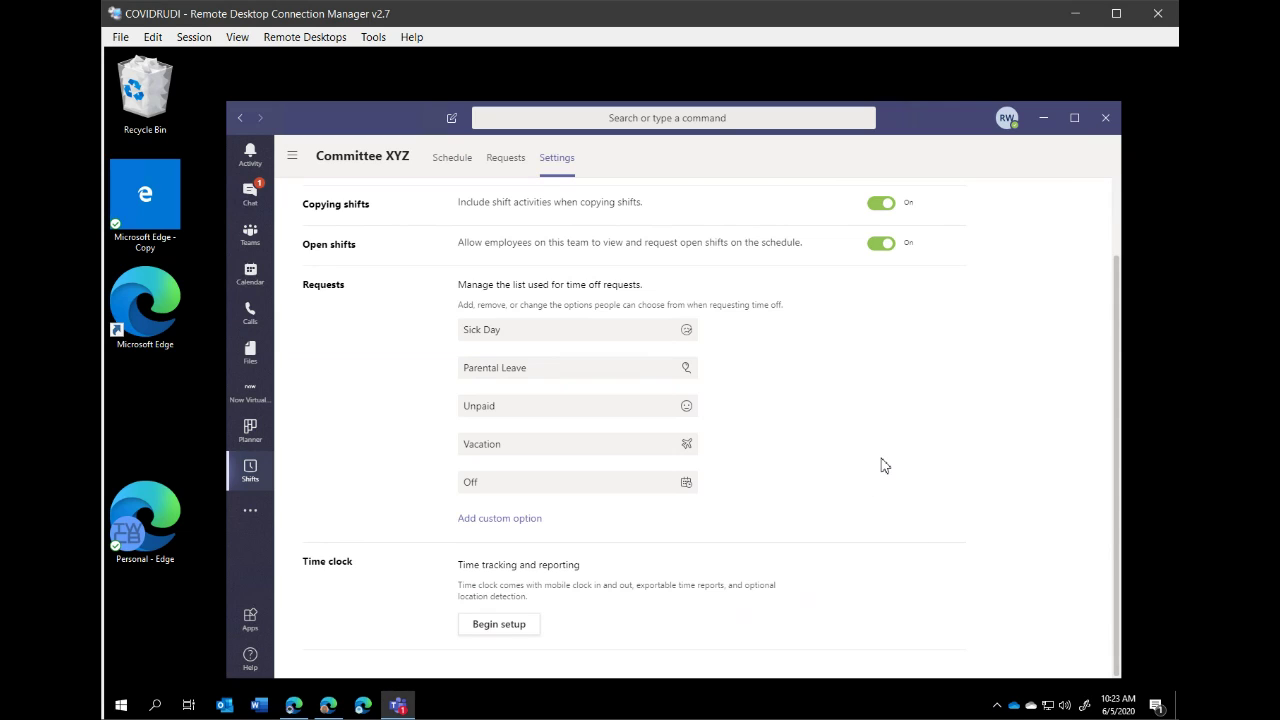
scroll(716, 430, up, 2)
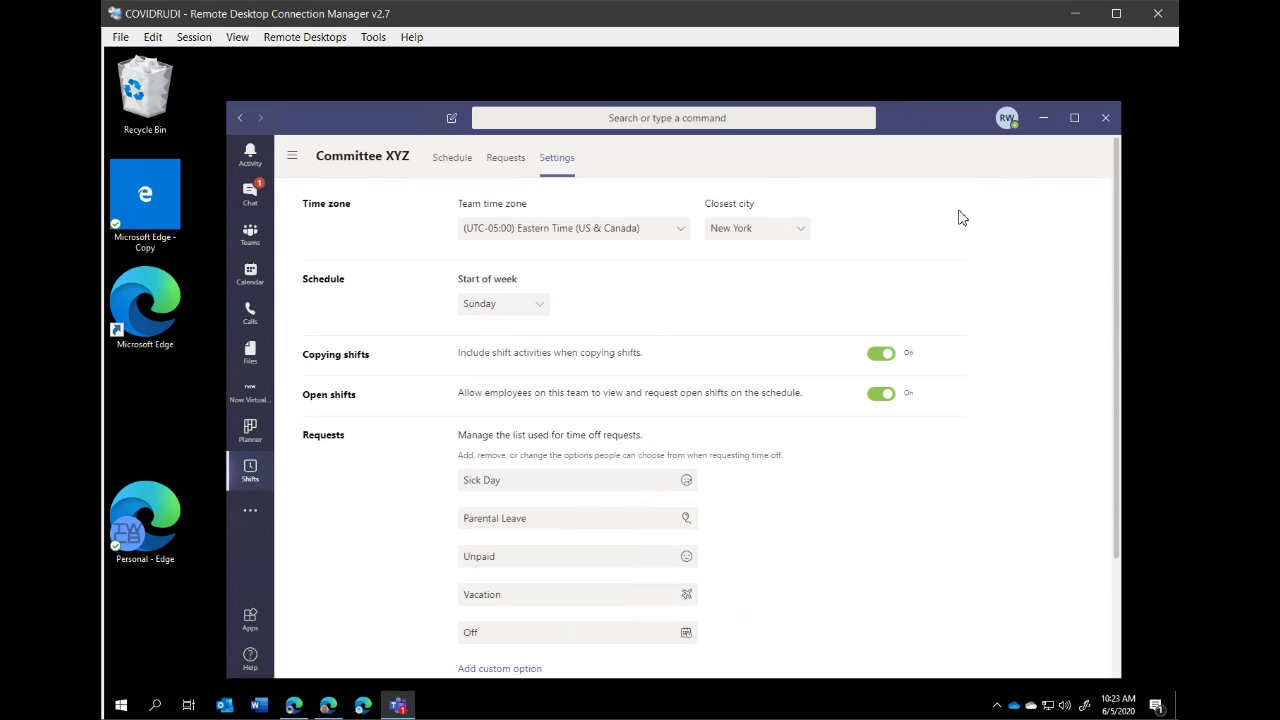
click(292, 155)
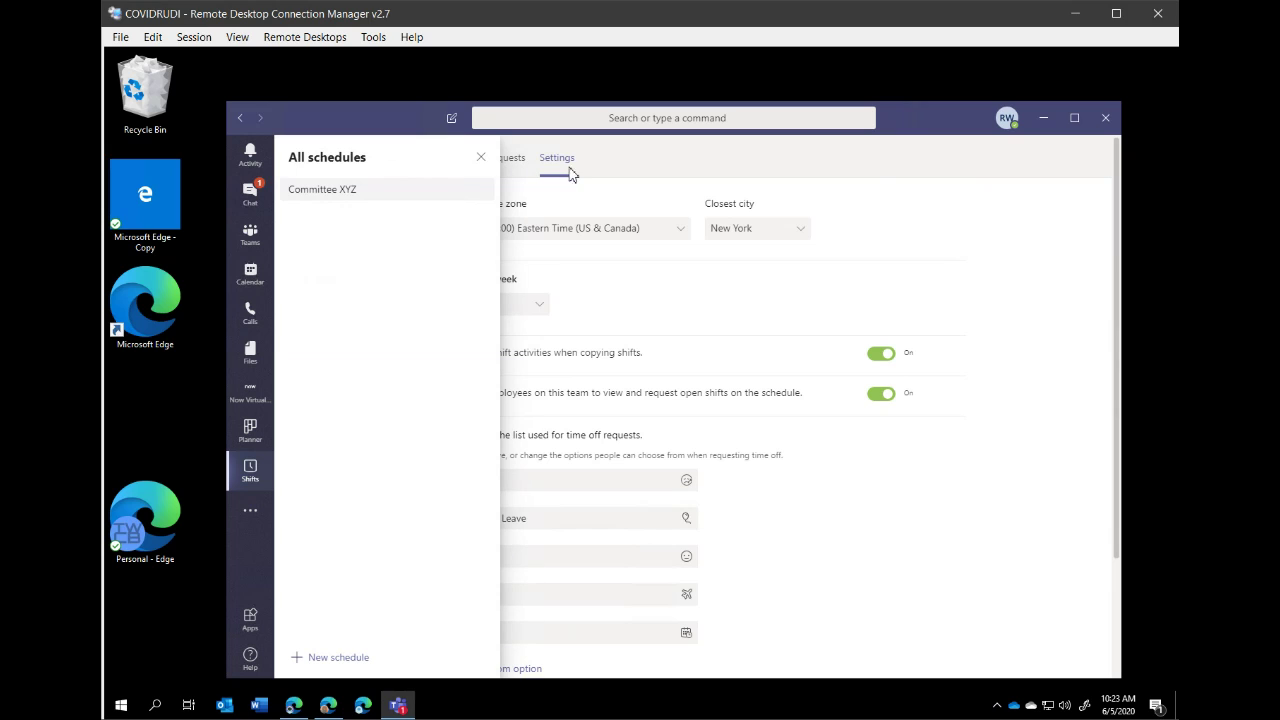
click(483, 153)
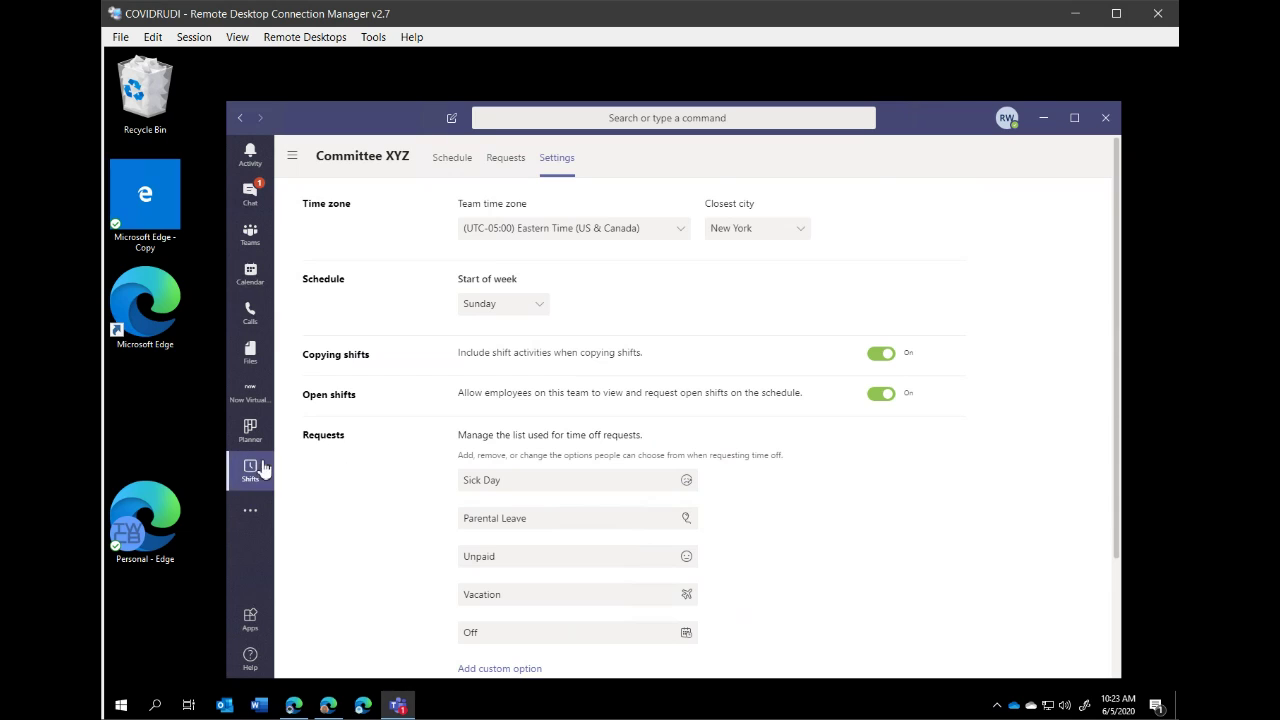
View the Activity feed, and return to the General channel's files with the test123 item selected
click(255, 157)
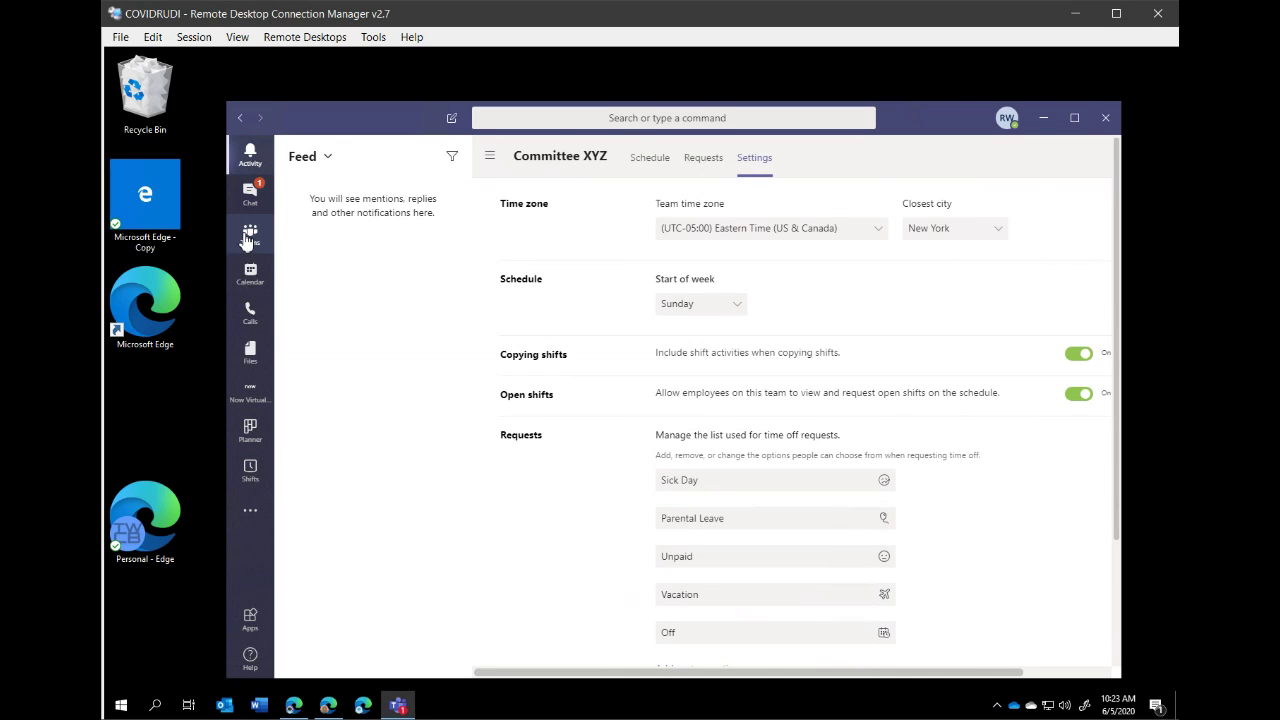
click(248, 240)
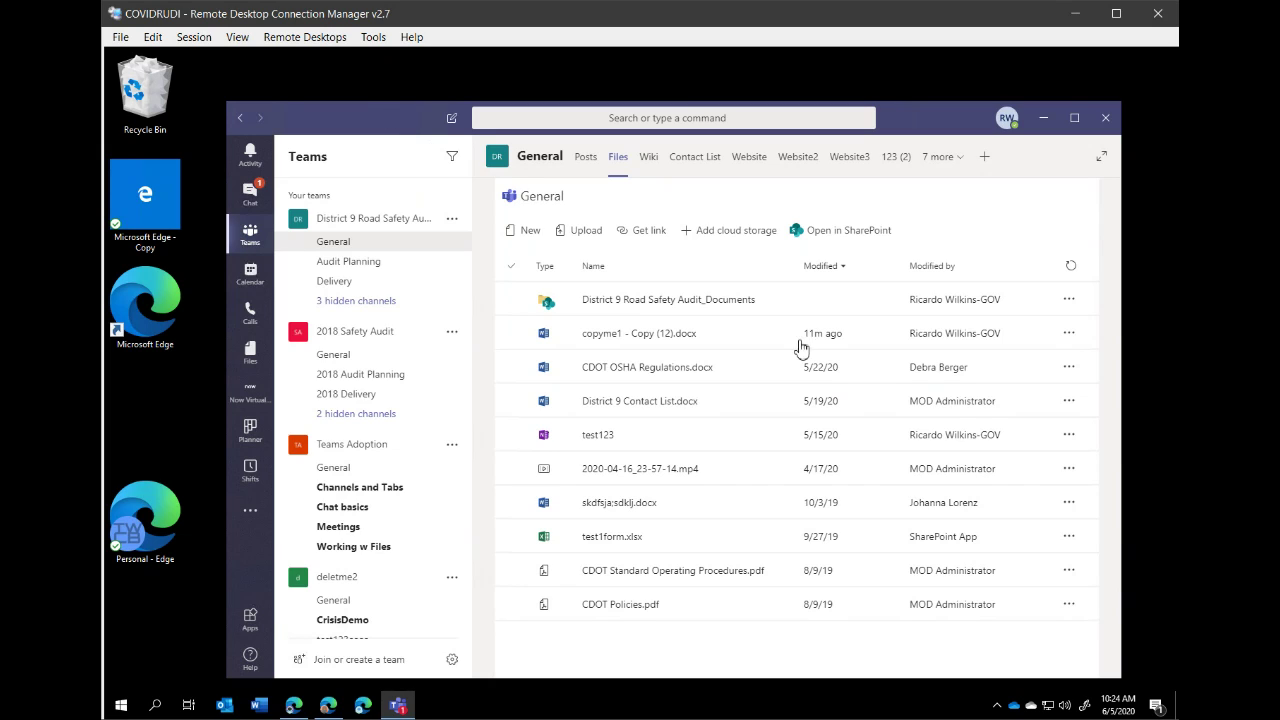
click(800, 434)
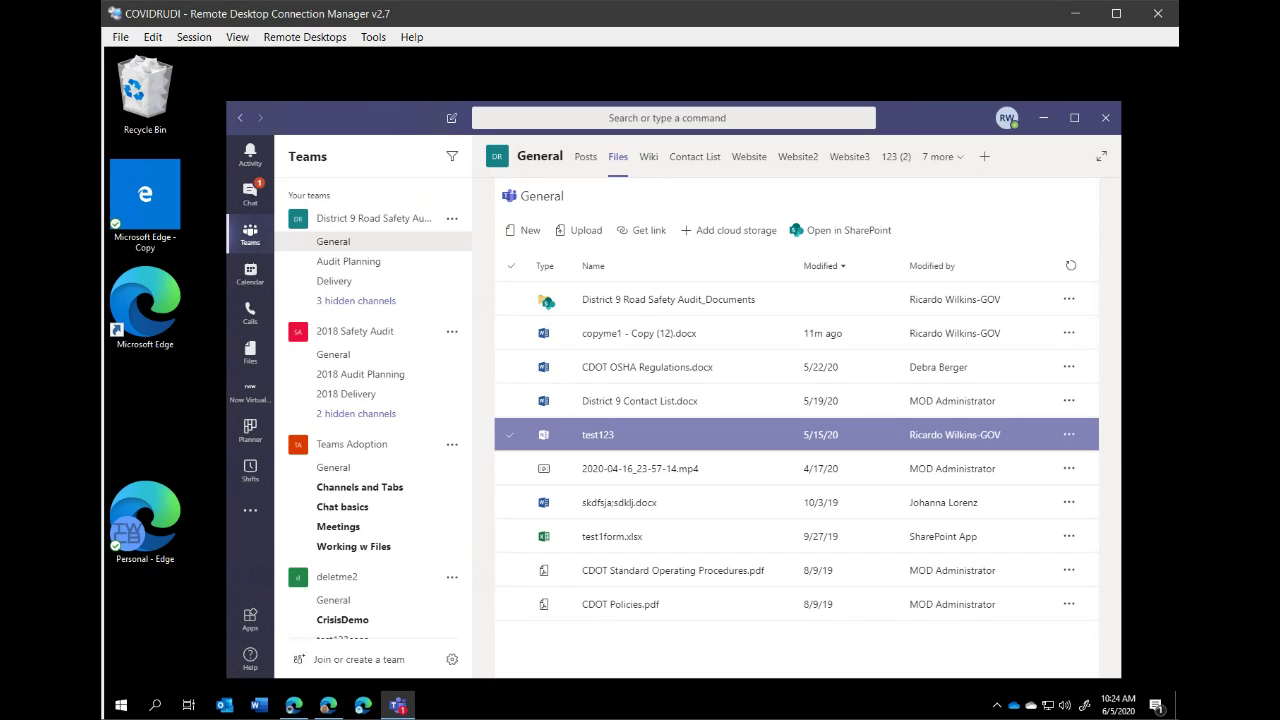